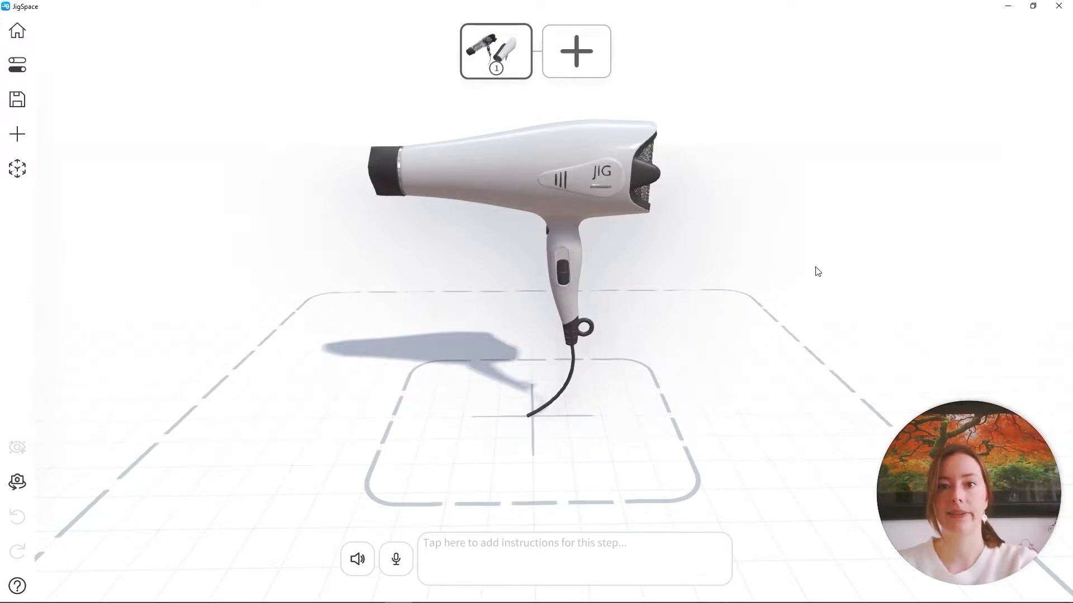
Enter the step 1 instructions "In this jig we will explore the internal components of the hairdryer model." and add a second step
{"action": "left_click", "coordinate": [580, 560]}
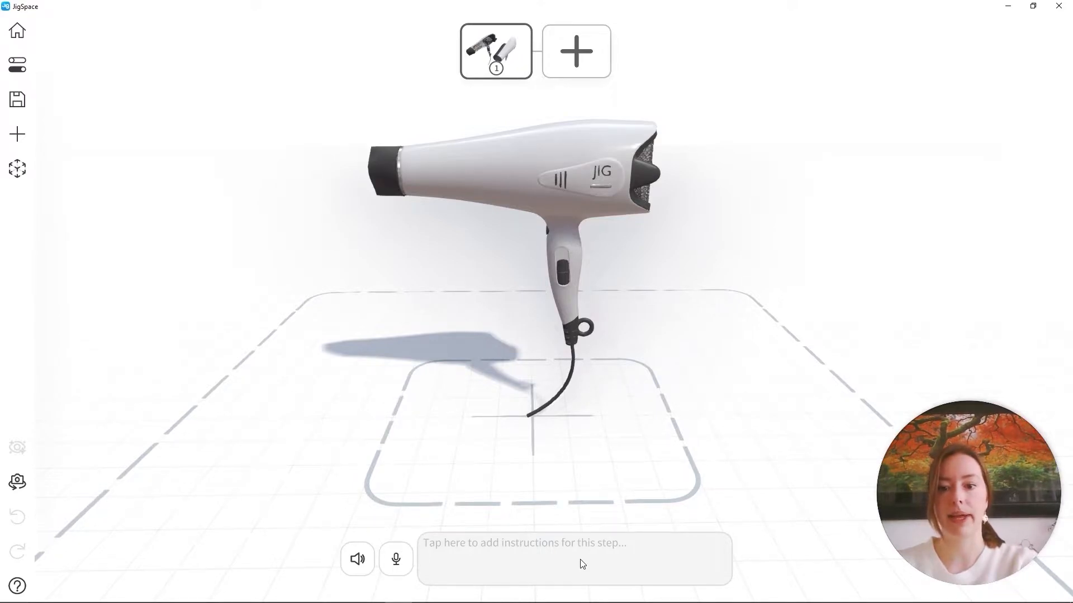
{"action": "type", "text": "In this jig "}
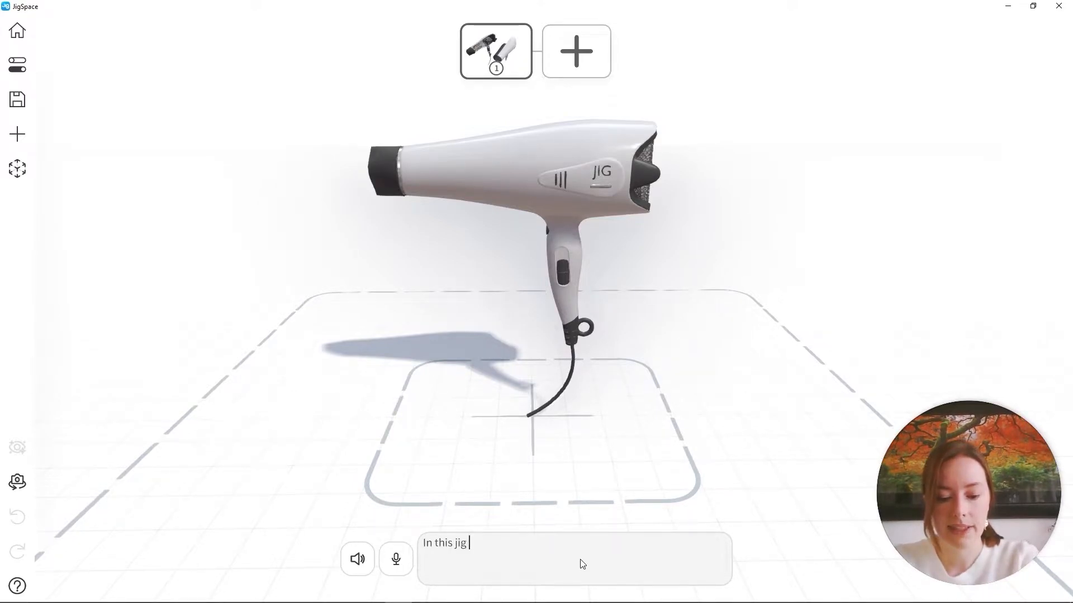
{"action": "type", "text": "we will explore the internal components of the hairdryer model."}
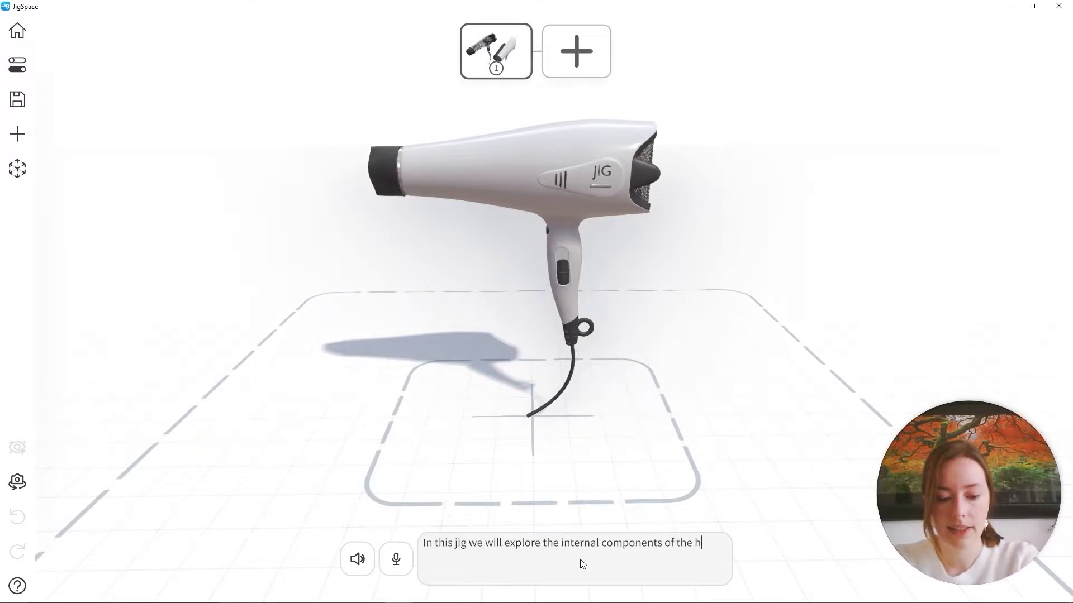
{"action": "left_click", "coordinate": [671, 489]}
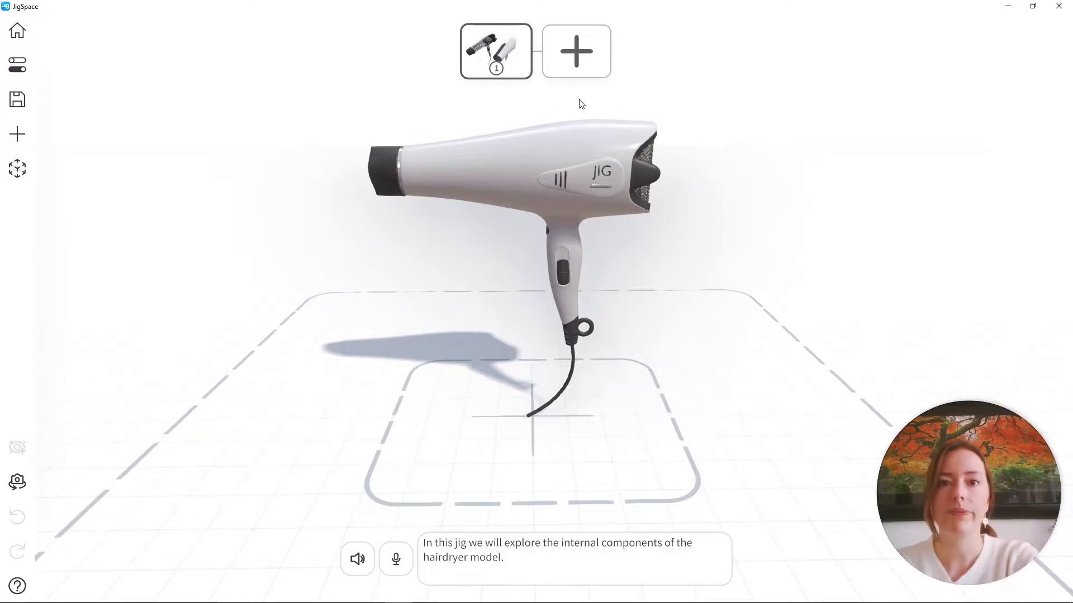
{"action": "left_click", "coordinate": [578, 70]}
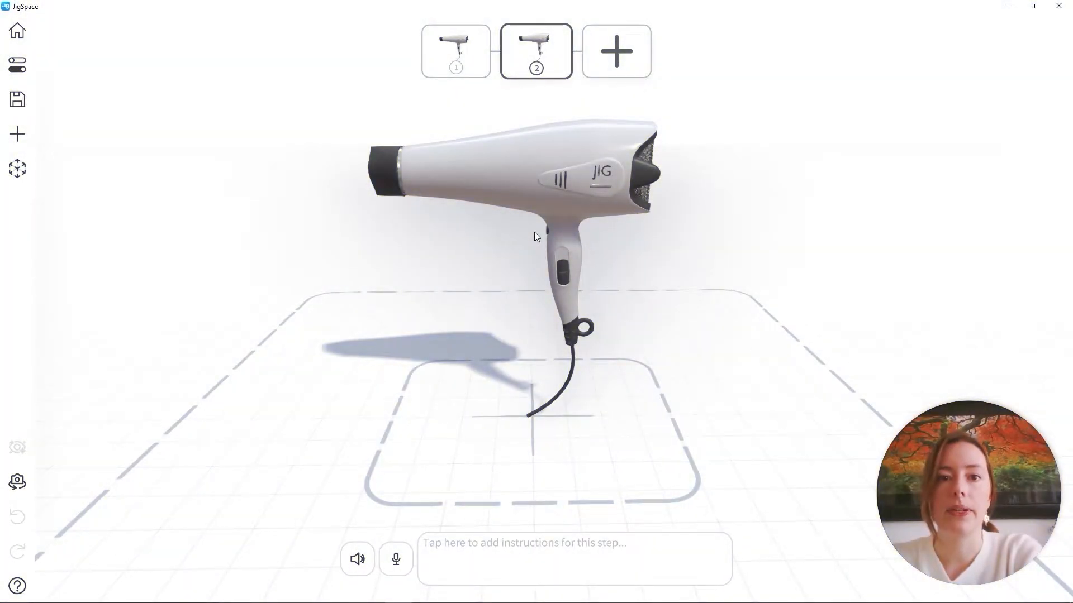
Select the handle switch, the vent lines, the JIG logo, the bar beneath it and the small dots on the handle together
{"action": "left_click_drag", "start_coordinate": [518, 231], "coordinate": [588, 143]}
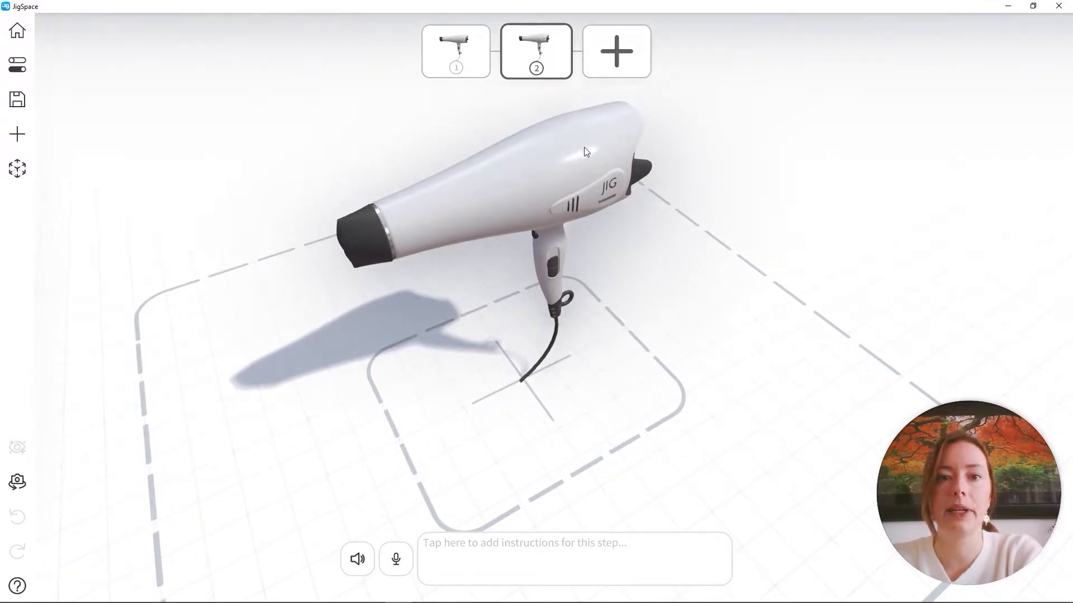
{"action": "scroll", "coordinate": [624, 246], "scroll_direction": "up", "scroll_amount": 5}
{"action": "right_click_drag", "start_coordinate": [633, 213], "coordinate": [669, 339]}
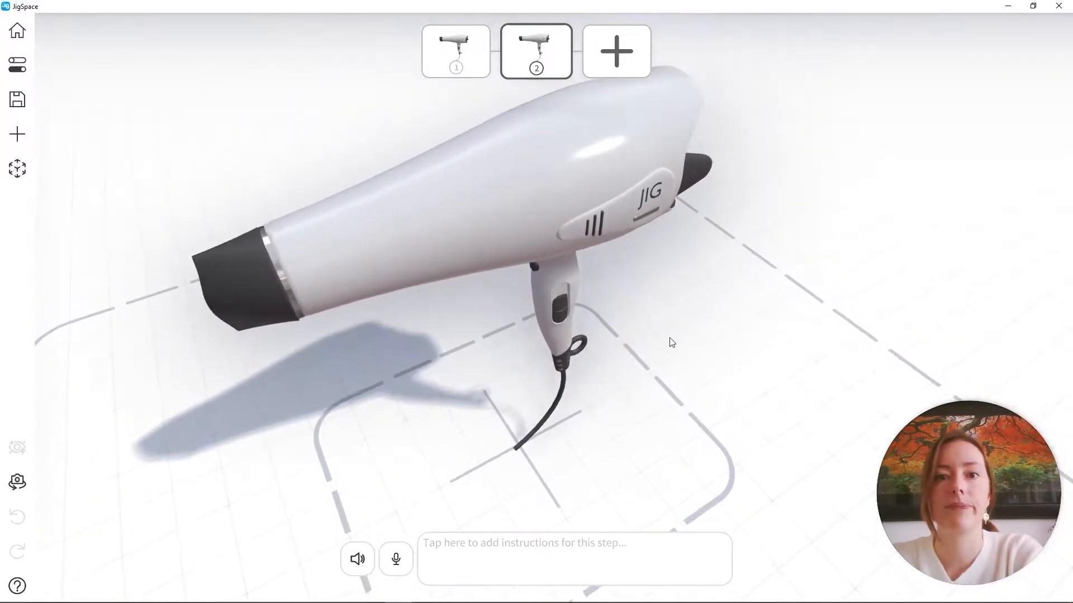
{"action": "left_click_drag", "start_coordinate": [669, 339], "coordinate": [623, 353]}
{"action": "scroll", "coordinate": [574, 316], "scroll_direction": "up", "scroll_amount": 4}
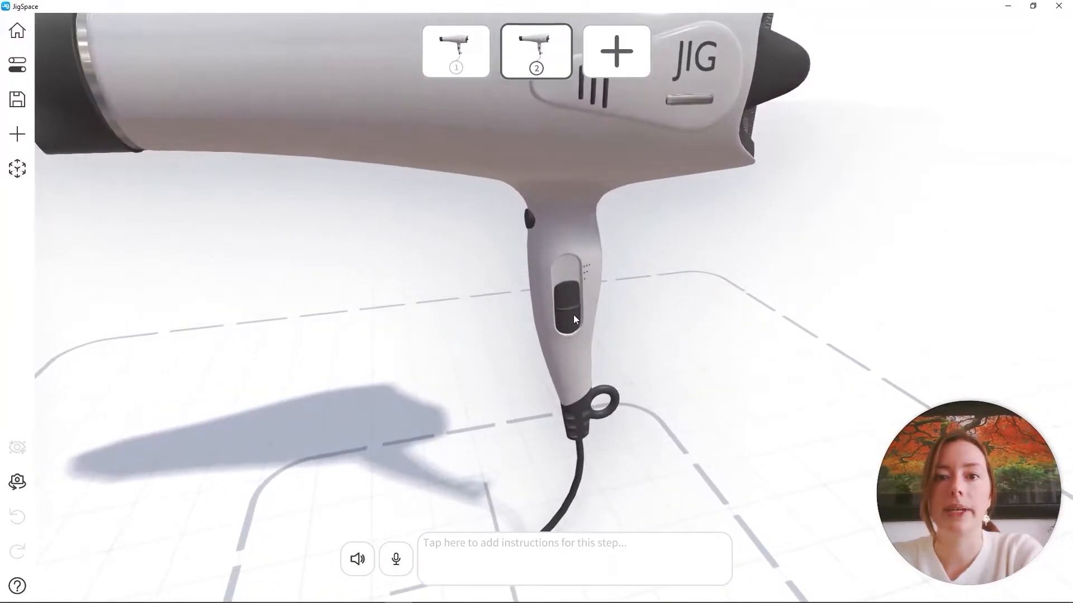
{"action": "left_click", "coordinate": [568, 316]}
{"action": "scroll", "coordinate": [652, 241], "scroll_direction": "down", "scroll_amount": 3}
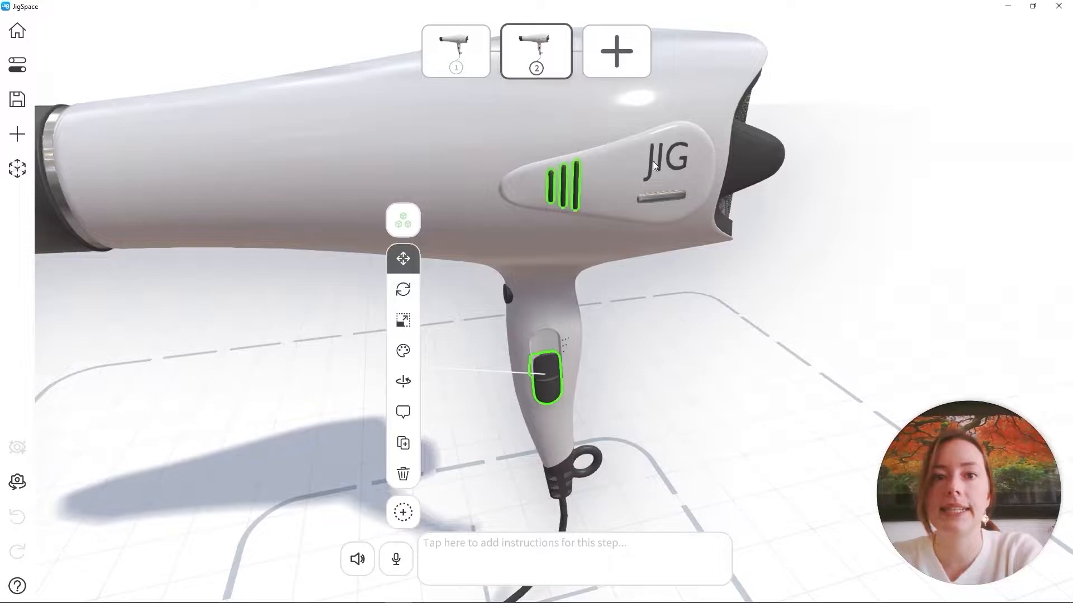
{"action": "left_click", "coordinate": [662, 197], "text": "shift"}
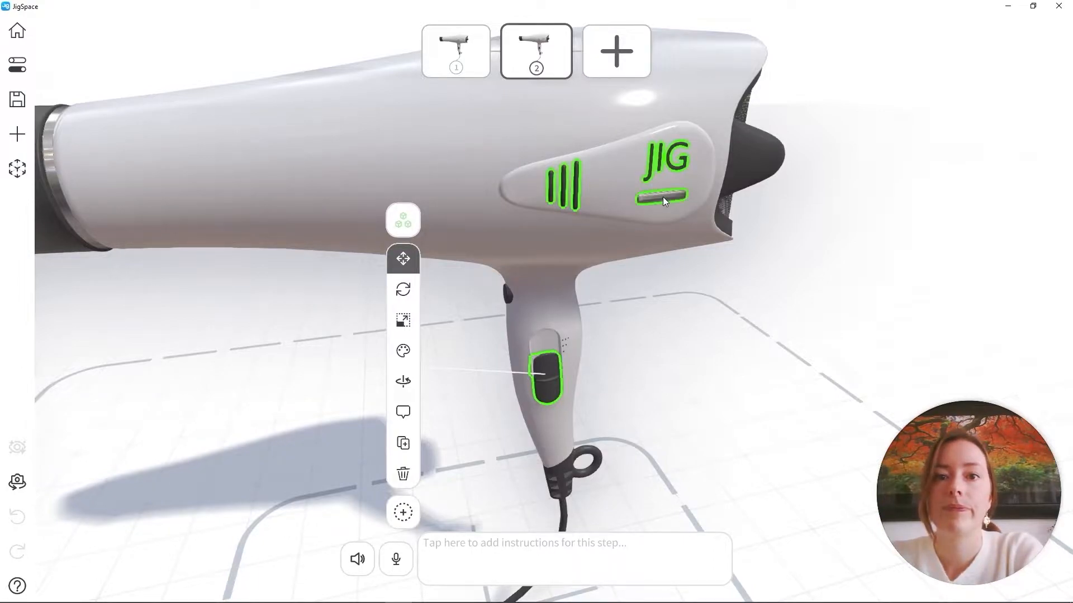
{"action": "left_click_drag", "start_coordinate": [587, 431], "coordinate": [522, 322]}
{"action": "scroll", "coordinate": [544, 326], "scroll_direction": "up", "scroll_amount": 5}
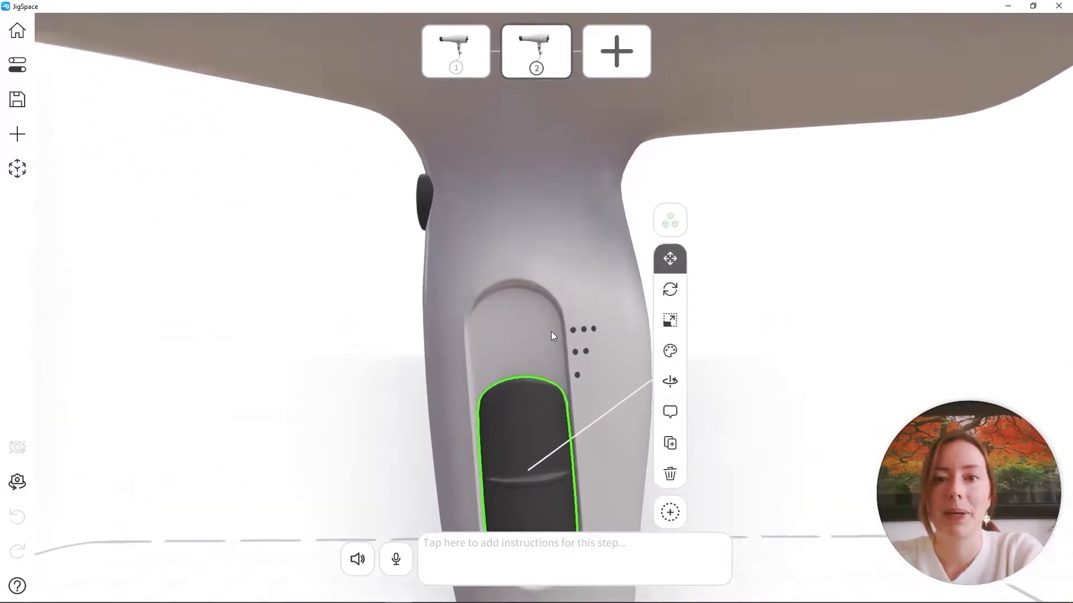
{"action": "left_click", "coordinate": [574, 331], "text": "shift"}
{"action": "scroll", "coordinate": [548, 280], "scroll_direction": "down", "scroll_amount": 8}
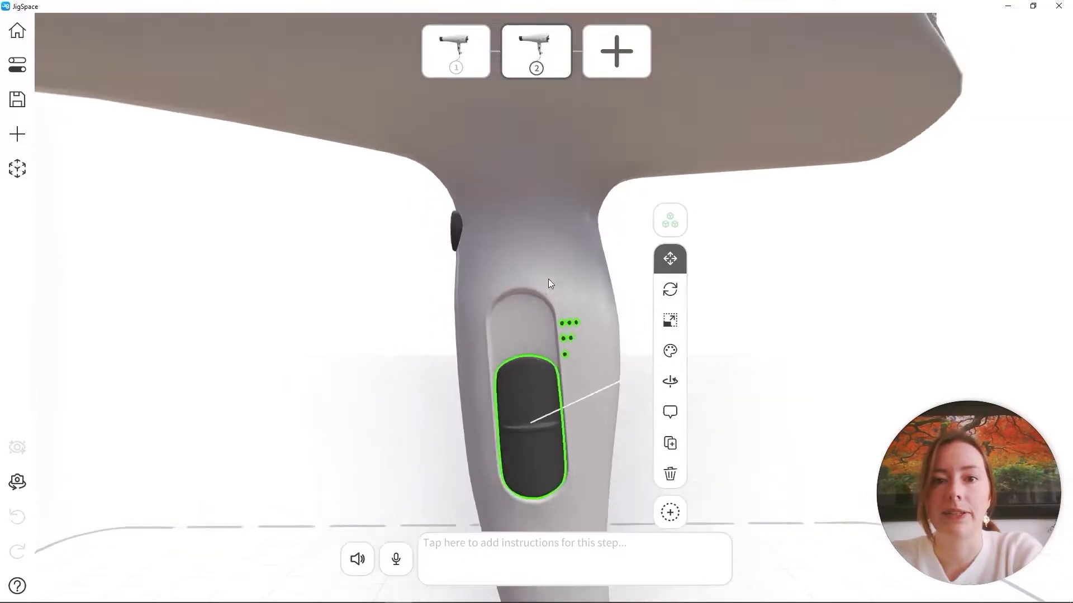
Add the hairdryer's front casing half to the selection and move all selected parts sideways, well clear of the body
{"action": "left_click", "coordinate": [375, 172], "text": "shift"}
{"action": "left_click_drag", "start_coordinate": [376, 172], "coordinate": [540, 283]}
{"action": "left_click", "coordinate": [418, 230]}
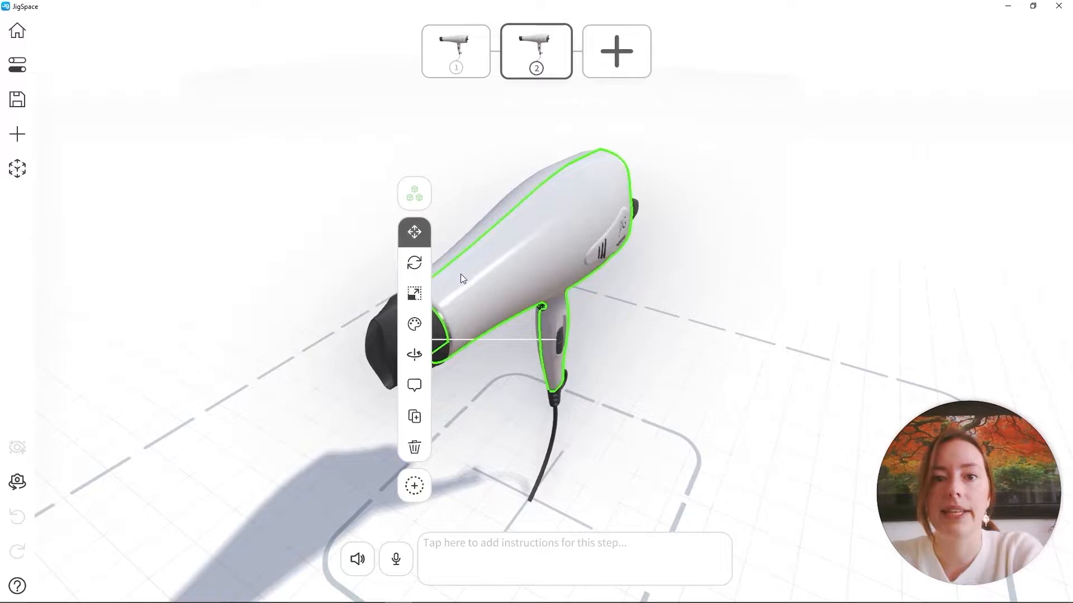
{"action": "left_click_drag", "start_coordinate": [460, 274], "coordinate": [437, 250]}
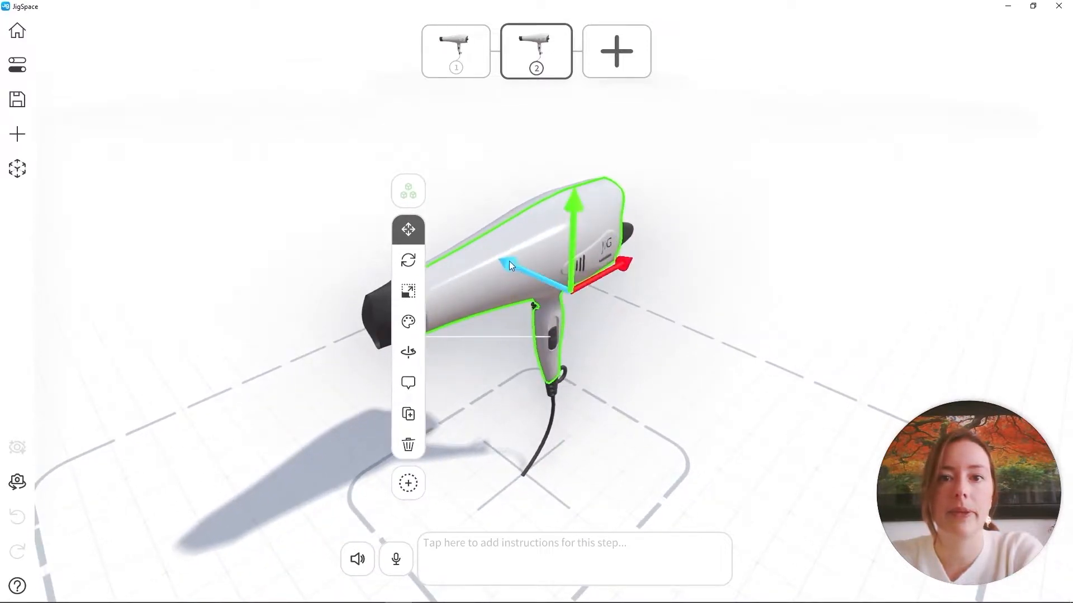
{"action": "left_click_drag", "start_coordinate": [510, 263], "coordinate": [755, 356]}
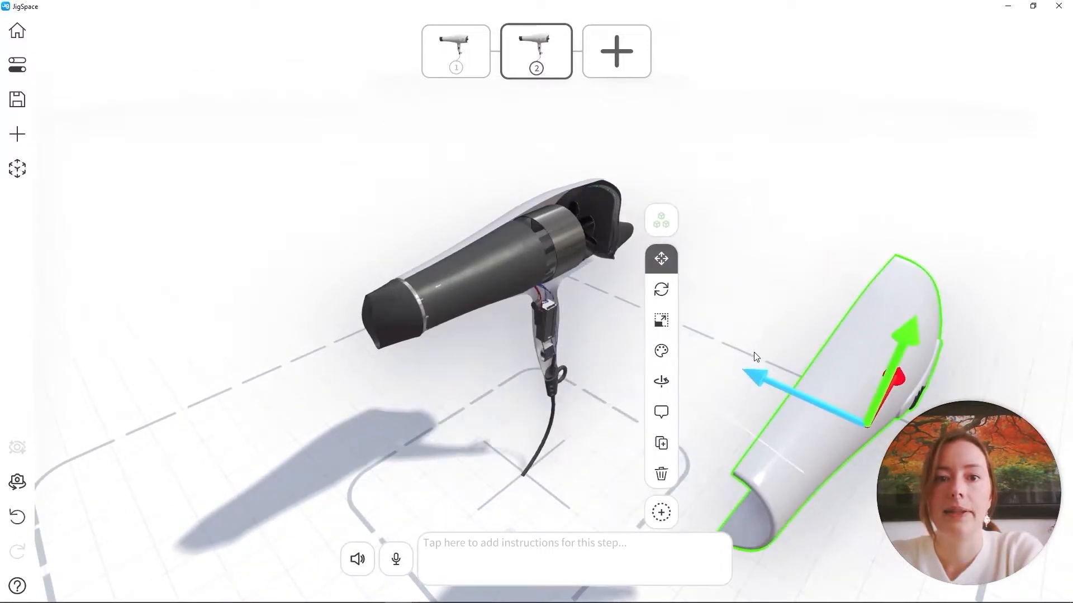
{"action": "left_click", "coordinate": [773, 307]}
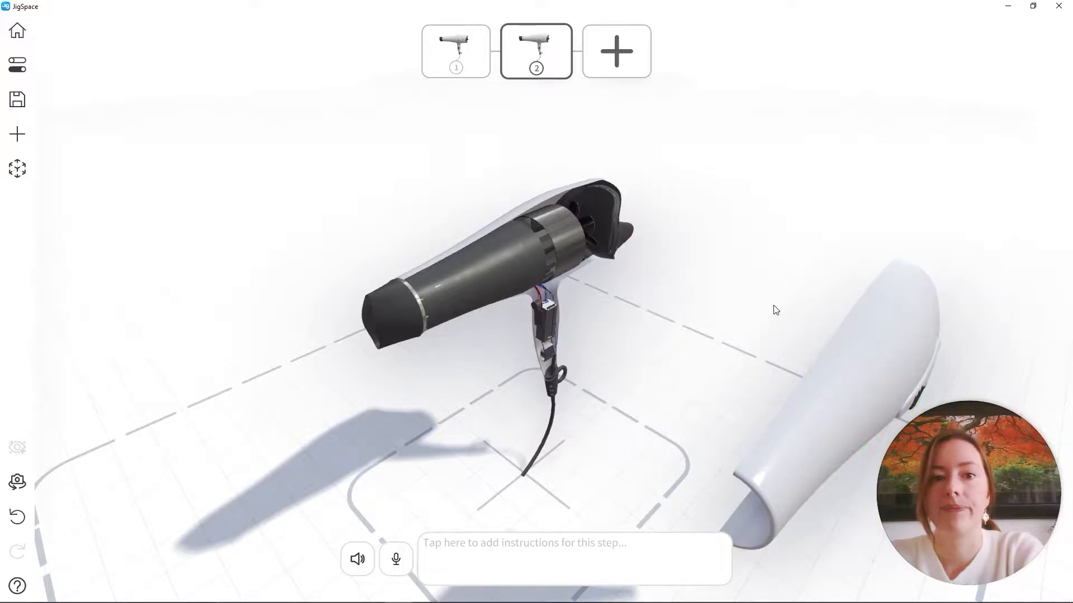
Move the dark inner barrel sideways out of the hairdryer body, next to the detached casing half
{"action": "left_click_drag", "start_coordinate": [773, 307], "coordinate": [685, 267]}
{"action": "left_click", "coordinate": [350, 217]}
{"action": "left_click_drag", "start_coordinate": [312, 308], "coordinate": [589, 332]}
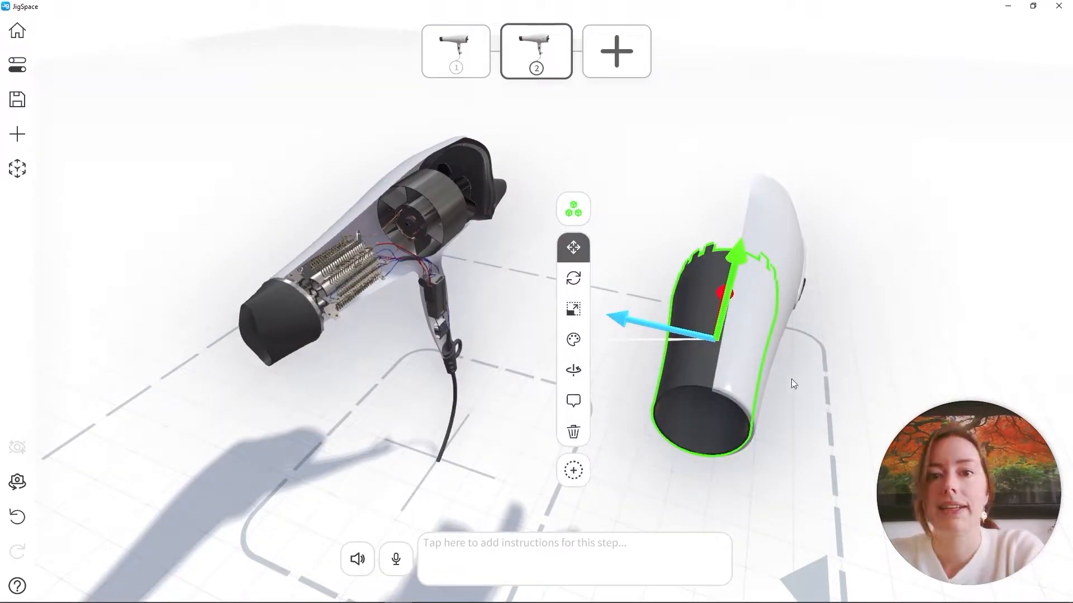
Extend the inner barrel selection with a lasso to include the detached casing half and its details
{"action": "left_click", "coordinate": [572, 473]}
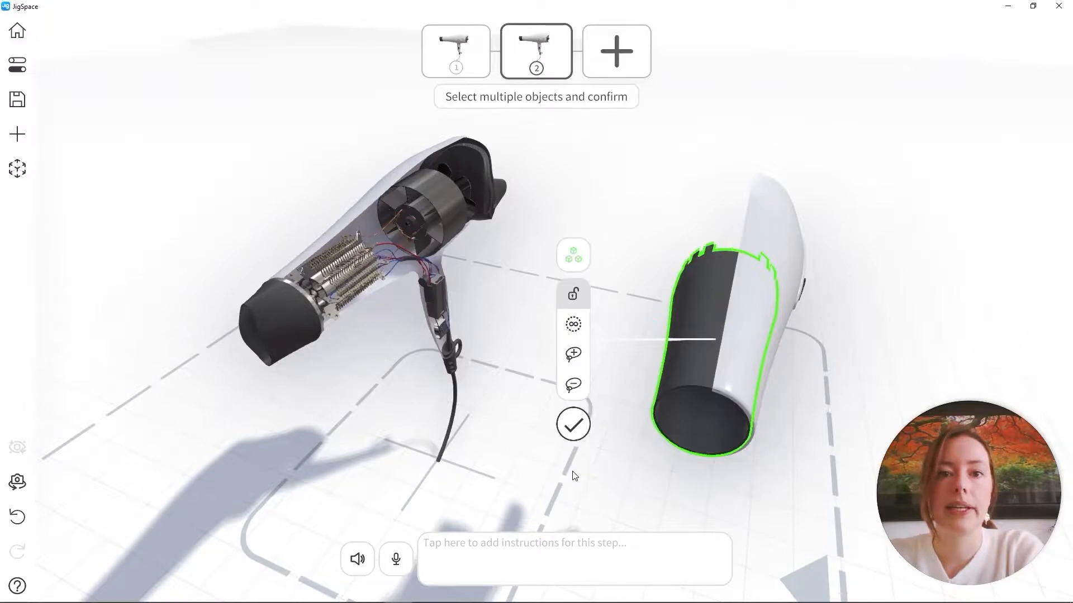
{"action": "left_click", "coordinate": [575, 359]}
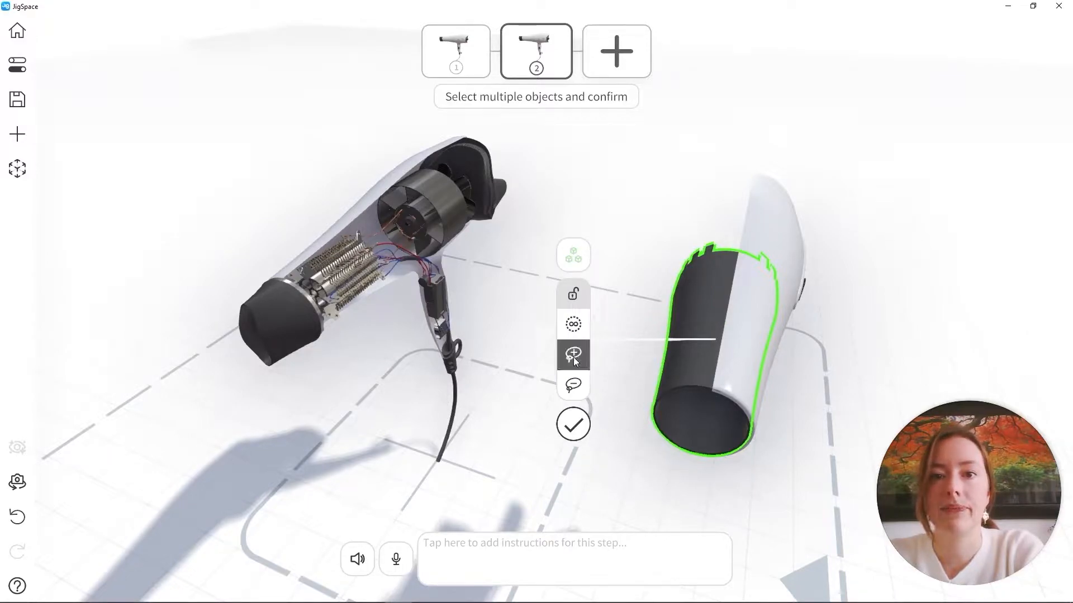
{"action": "mouse_move", "coordinate": [597, 438]}
{"action": "left_mouse_down"}
{"action": "mouse_move", "coordinate": [867, 455]}
{"action": "mouse_move", "coordinate": [816, 144]}
{"action": "mouse_move", "coordinate": [615, 304]}
{"action": "mouse_move", "coordinate": [597, 438]}
{"action": "left_mouse_up"}
{"action": "left_click_drag", "start_coordinate": [769, 475], "coordinate": [635, 460]}
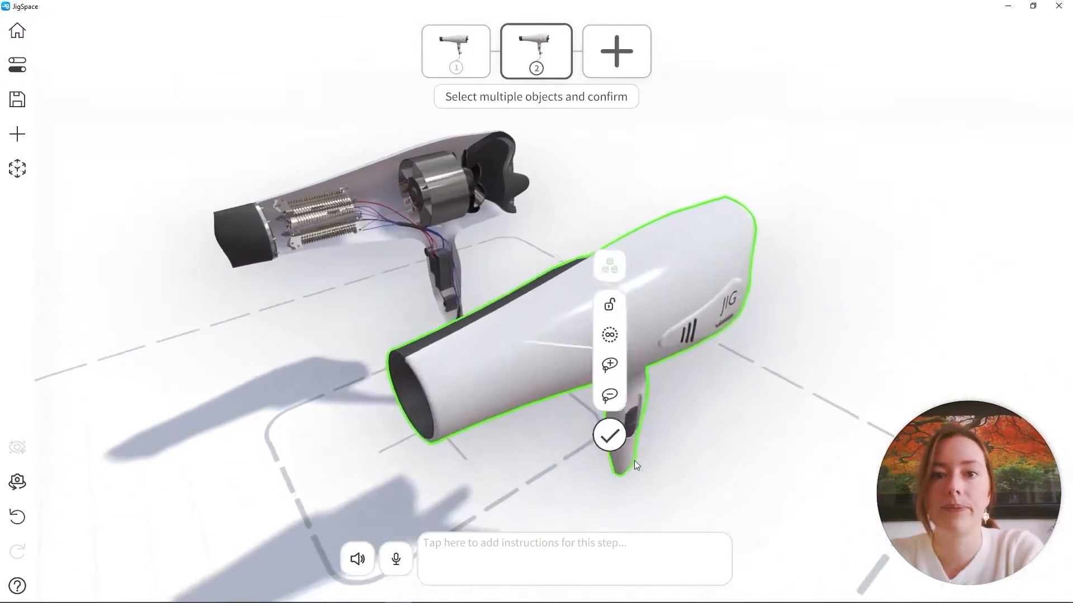
{"action": "left_click", "coordinate": [662, 420]}
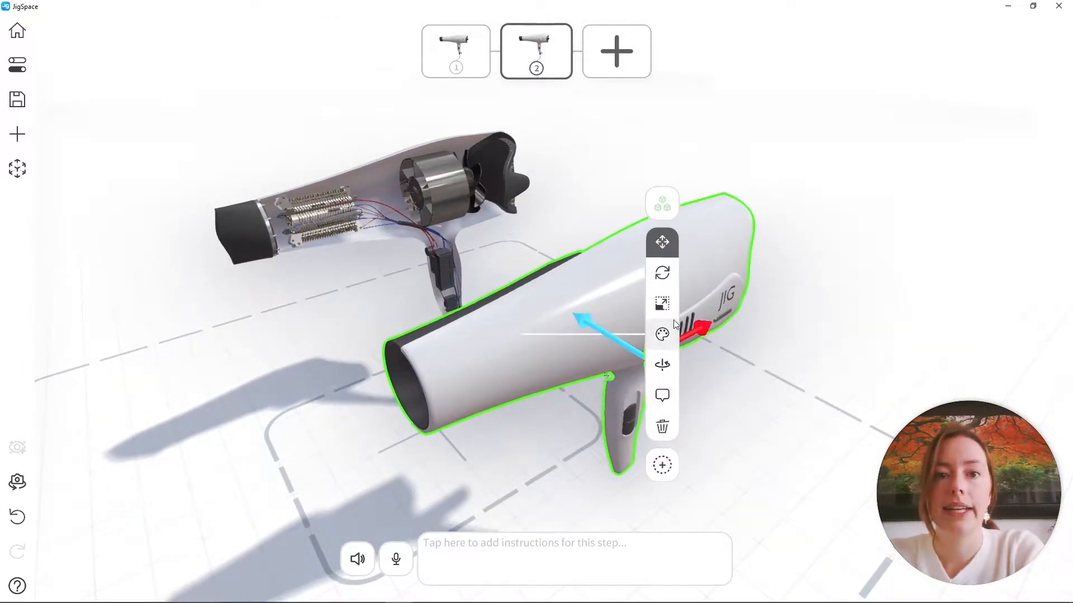
Hide the selected casing and barrel parts in step 2, and preview the transition from step 1 to step 2
{"action": "left_click", "coordinate": [662, 334]}
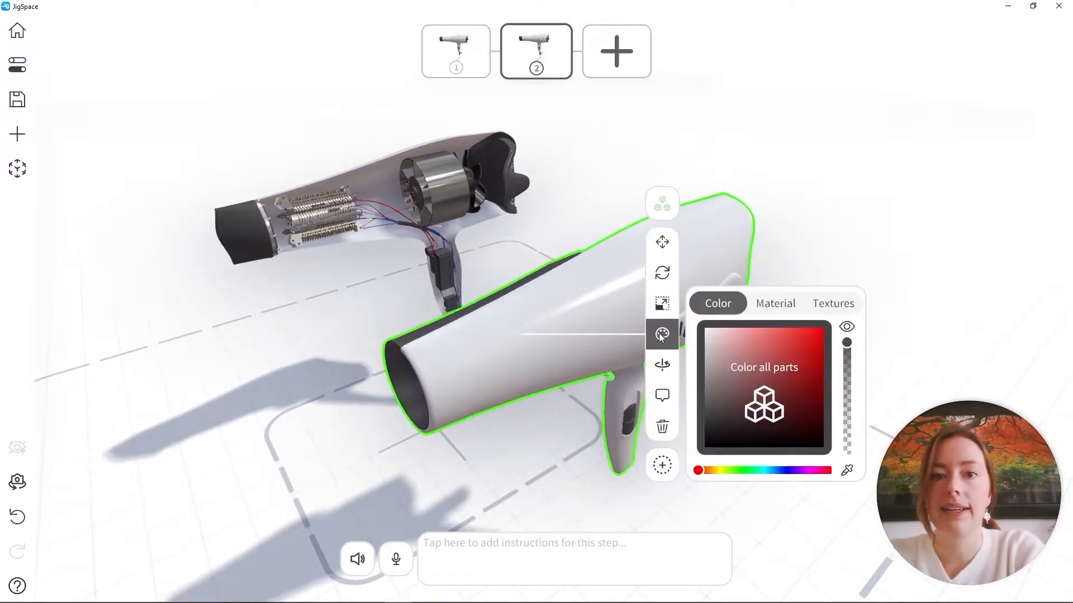
{"action": "left_click", "coordinate": [846, 327]}
{"action": "left_click", "coordinate": [875, 238]}
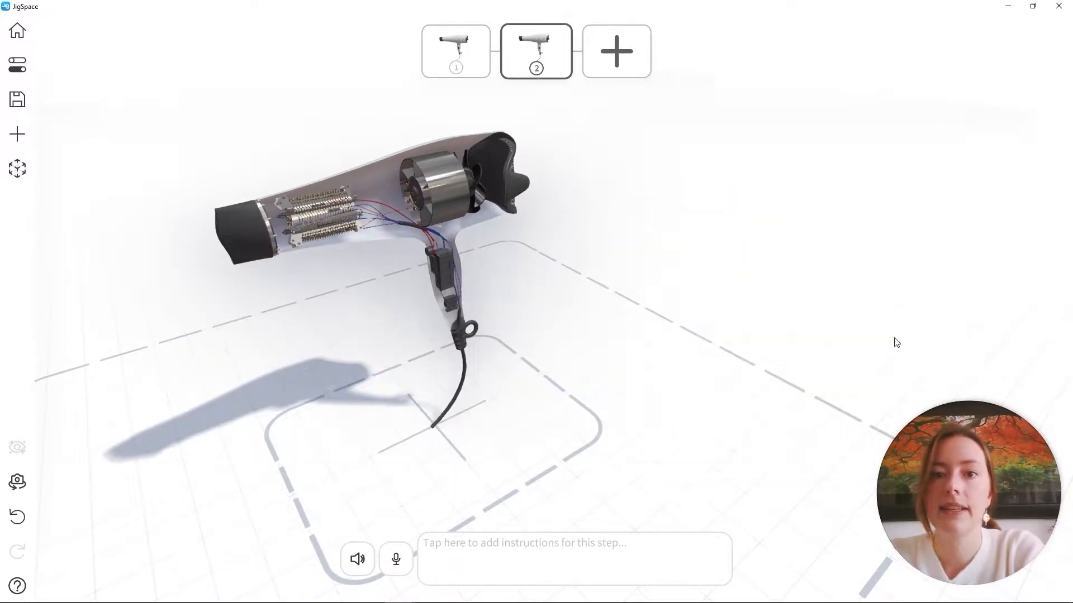
{"action": "left_click", "coordinate": [452, 61]}
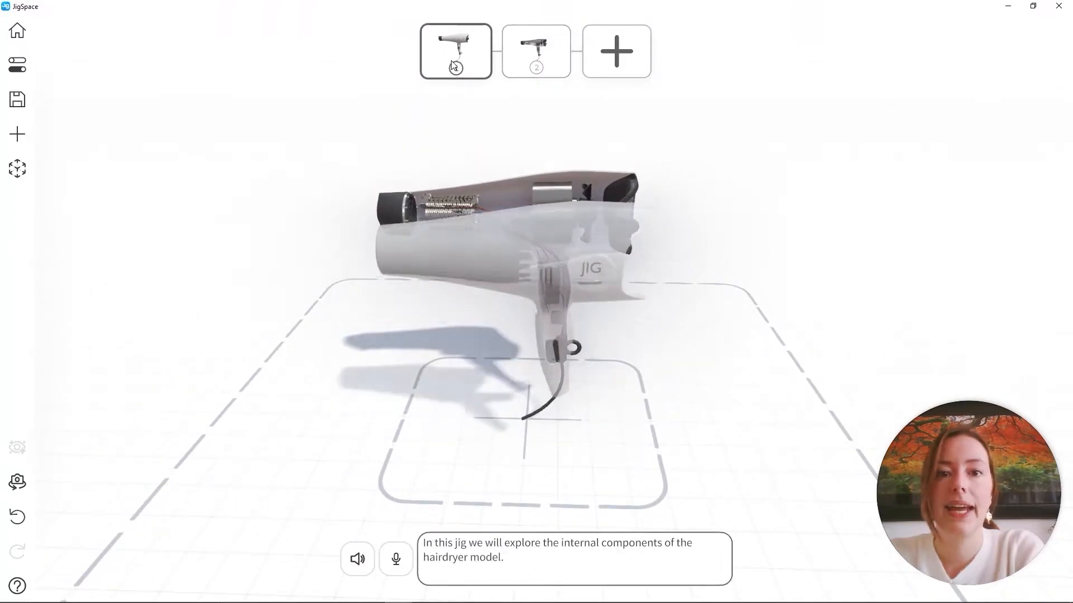
{"action": "left_click", "coordinate": [552, 55]}
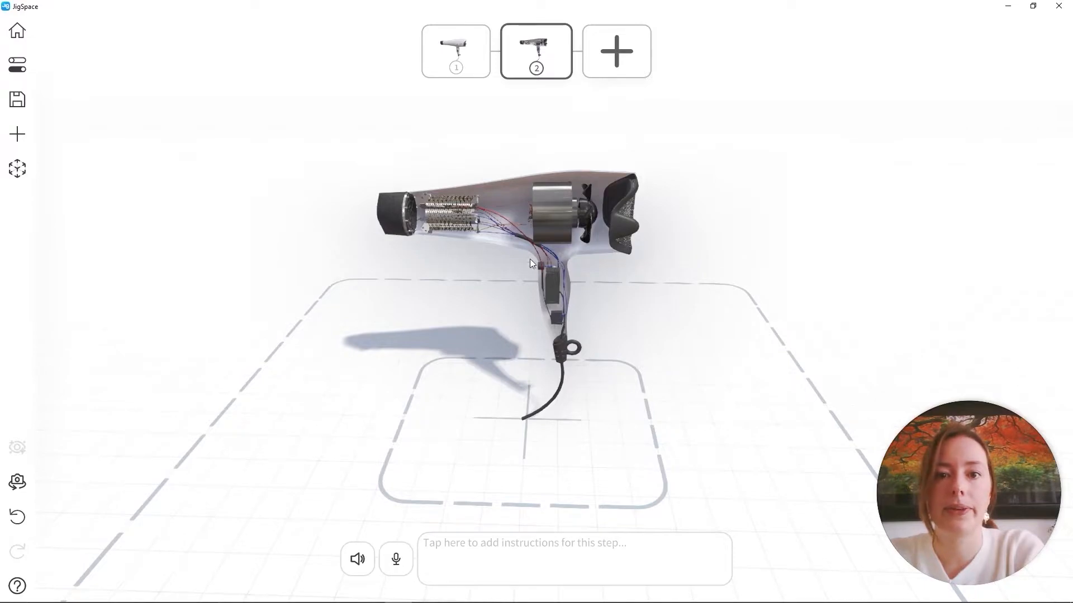
Add the label "Intake Fan" to the fan beside the metal motor housing in step 2
{"action": "scroll", "coordinate": [547, 223], "scroll_direction": "up", "scroll_amount": 5}
{"action": "right_click_drag", "start_coordinate": [582, 173], "coordinate": [589, 279]}
{"action": "scroll", "coordinate": [575, 285], "scroll_direction": "up", "scroll_amount": 3}
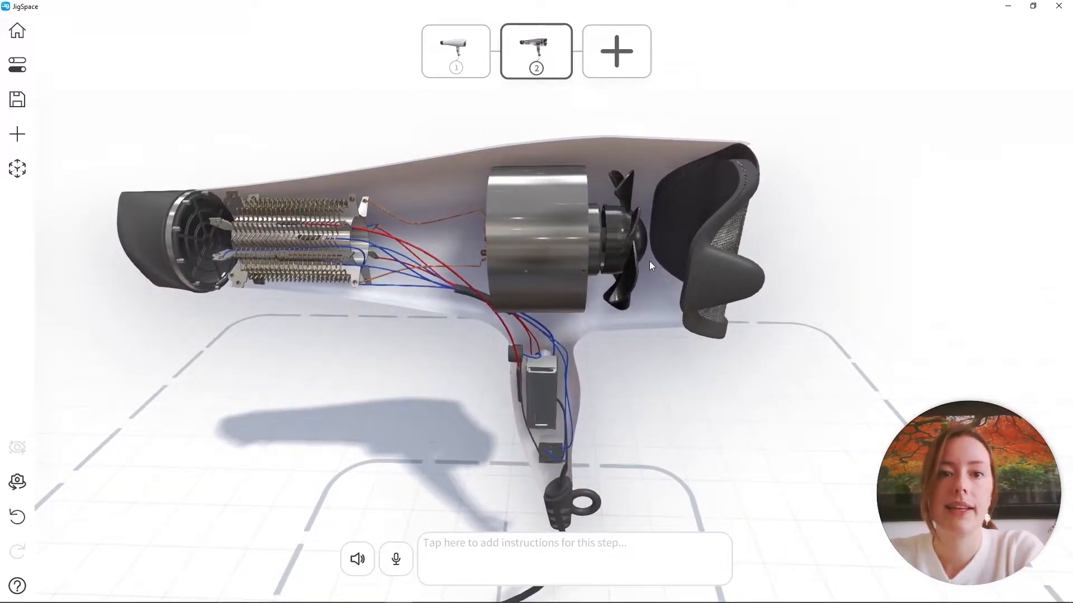
{"action": "left_click_drag", "start_coordinate": [670, 271], "coordinate": [655, 304]}
{"action": "left_click", "coordinate": [652, 243]}
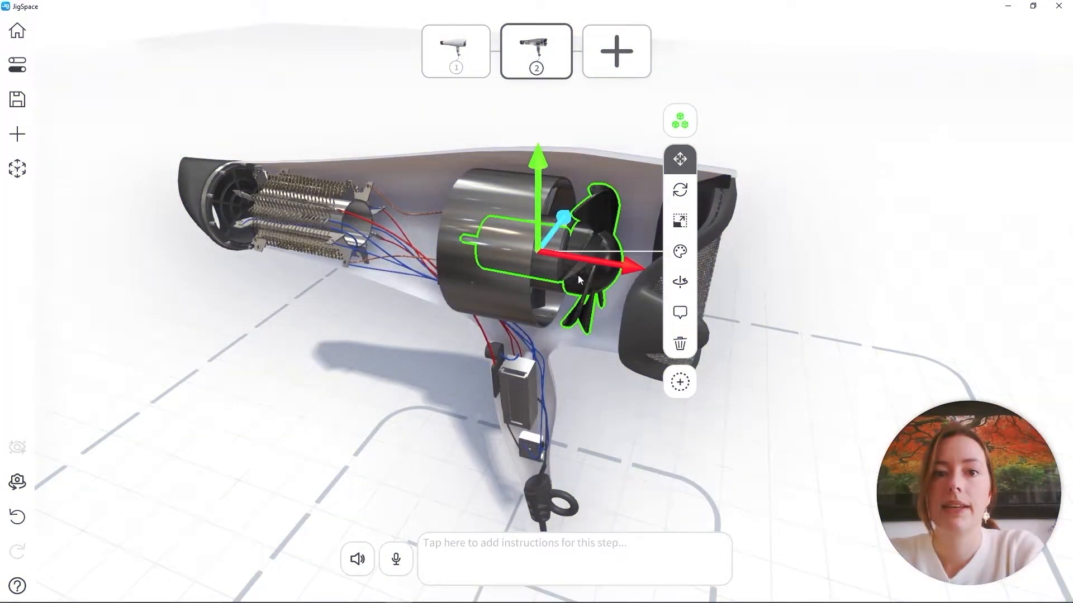
{"action": "left_click", "coordinate": [678, 313]}
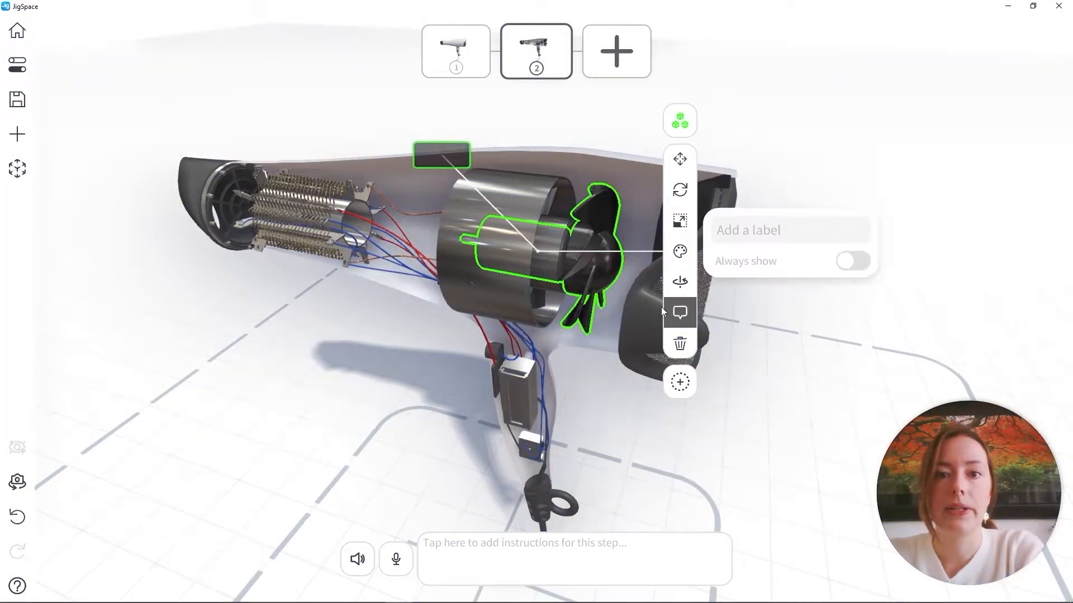
{"action": "left_click", "coordinate": [778, 230]}
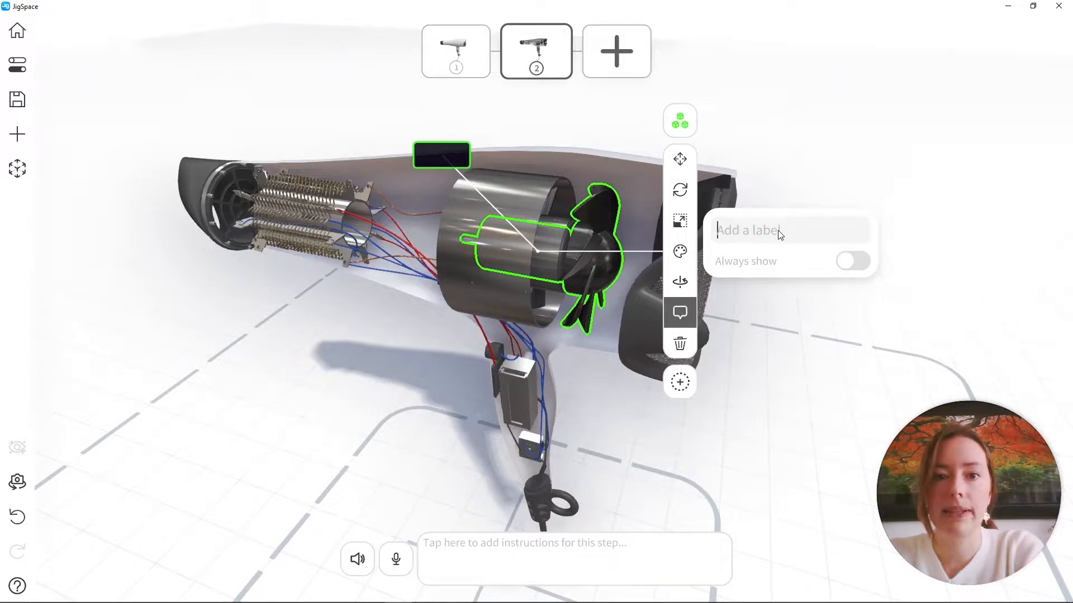
{"action": "type", "text": "Intake"}
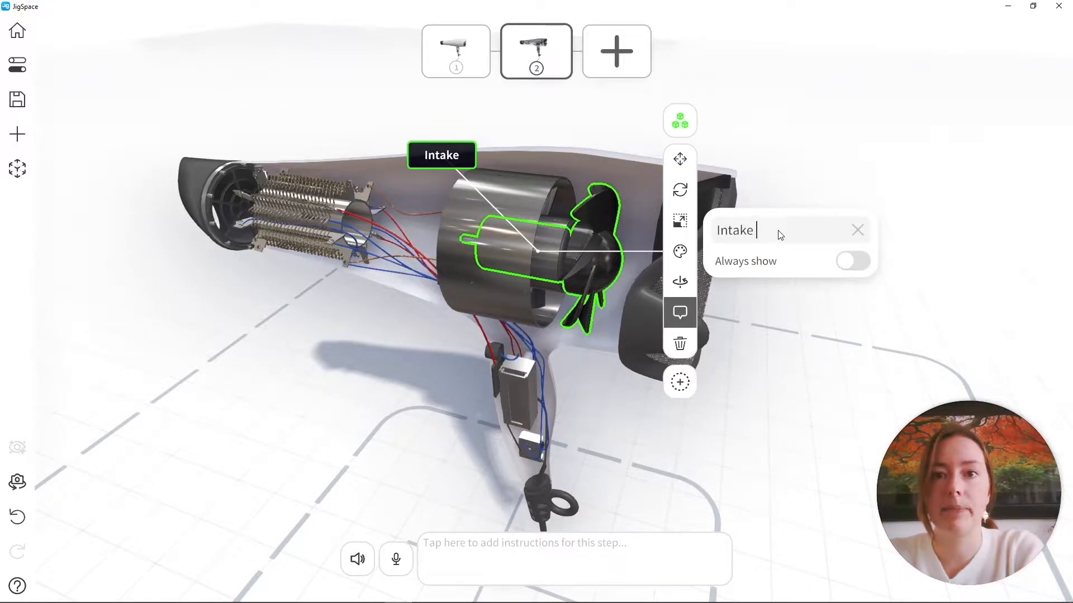
{"action": "type", "text": " Fan"}
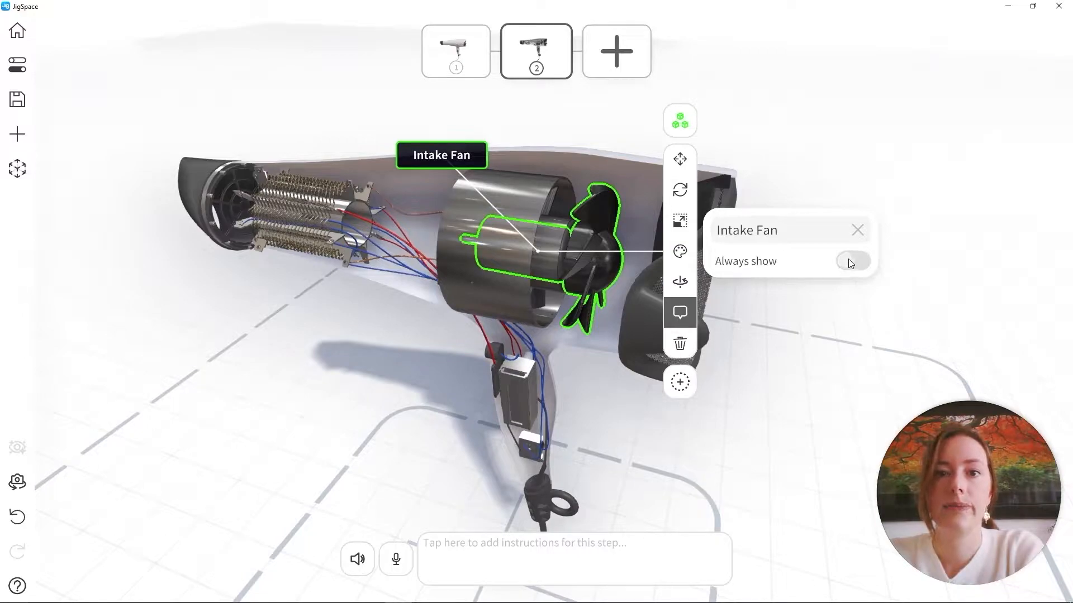
Set the Intake Fan label to always show, and compare step 1 with step 2 to check it
{"action": "left_click", "coordinate": [850, 263]}
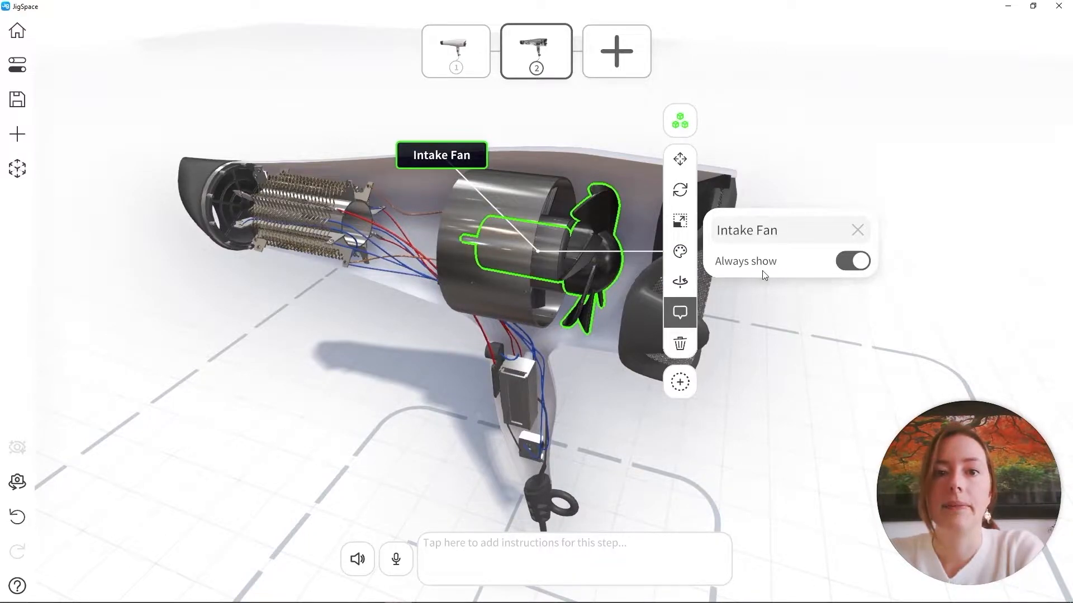
{"action": "left_click", "coordinate": [848, 128]}
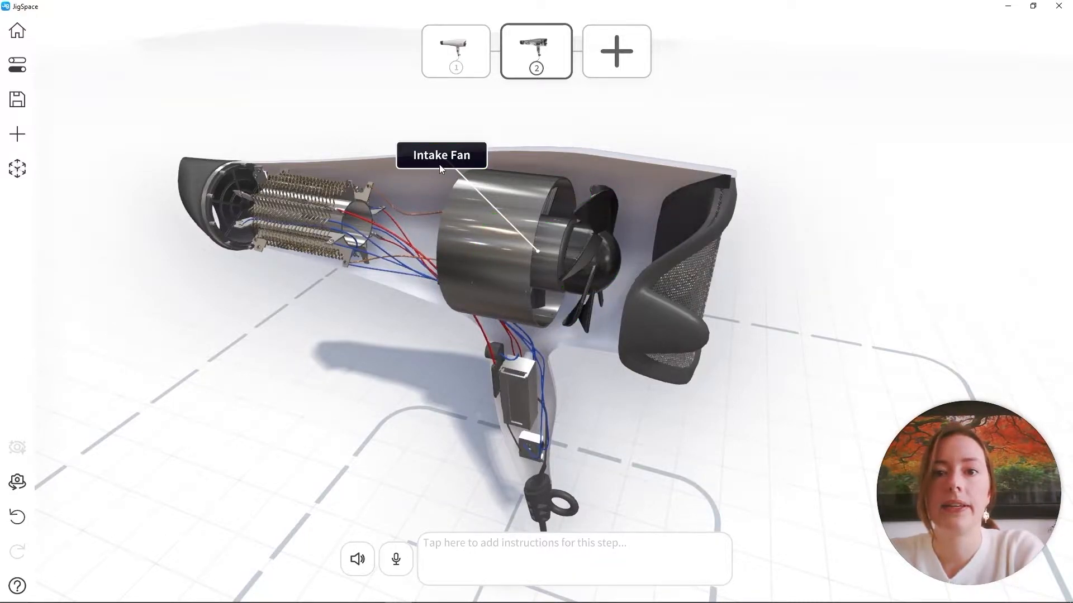
{"action": "left_click", "coordinate": [480, 50]}
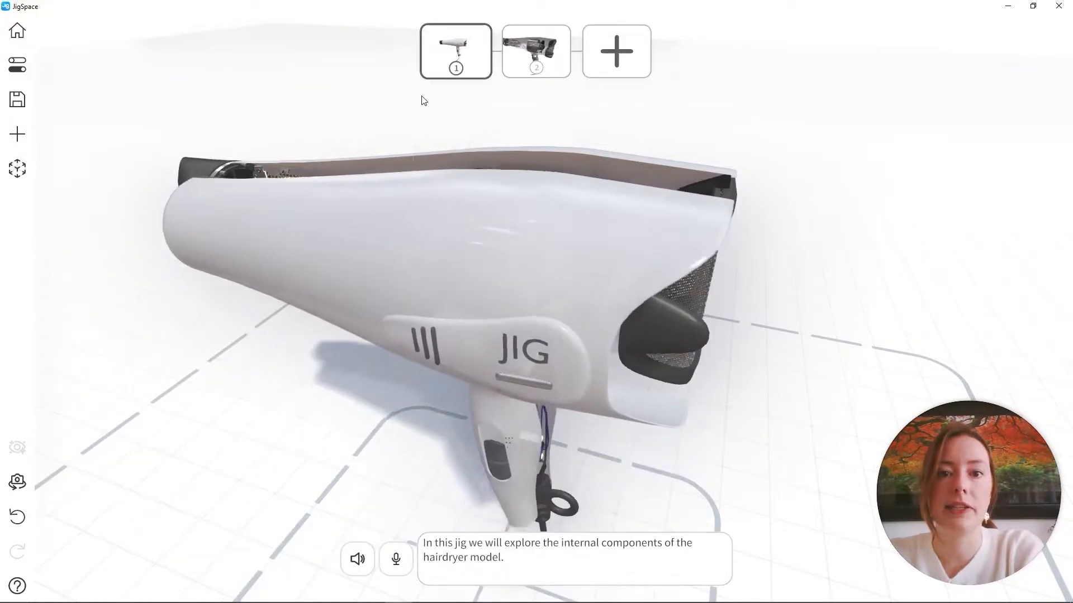
{"action": "left_click", "coordinate": [538, 58]}
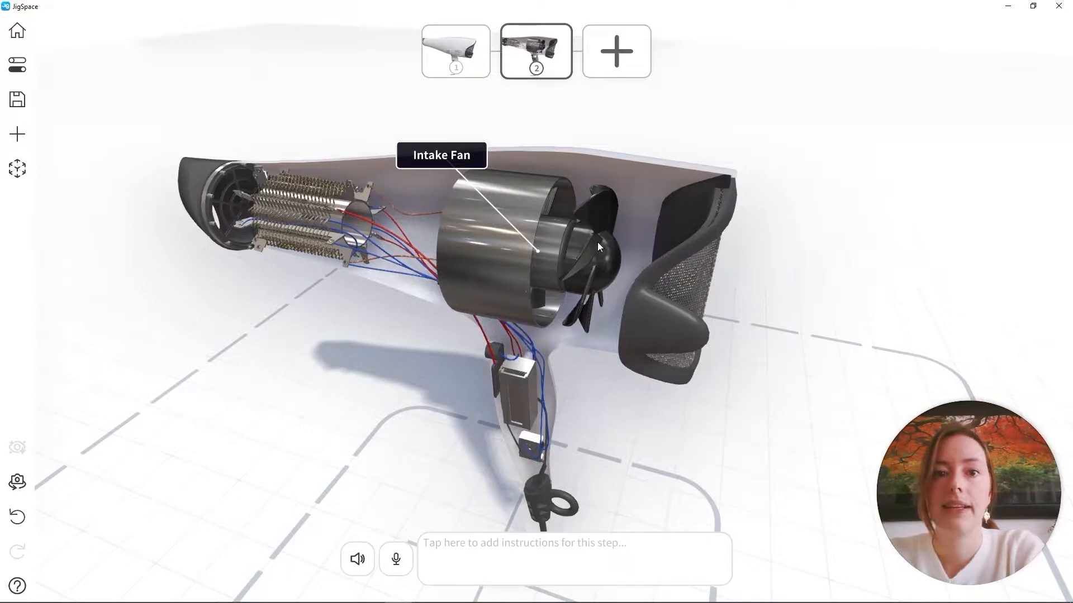
Turn on the spin animation for the intake fan around the X axis in step 2 and view it up close
{"action": "left_click", "coordinate": [557, 250]}
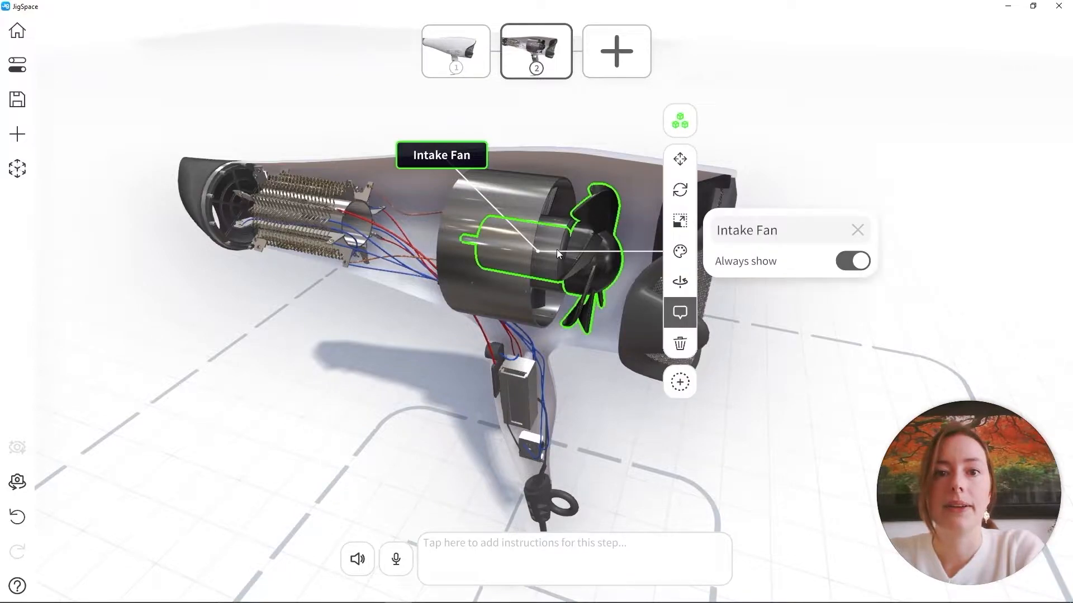
{"action": "left_click", "coordinate": [680, 281]}
{"action": "left_click", "coordinate": [885, 252]}
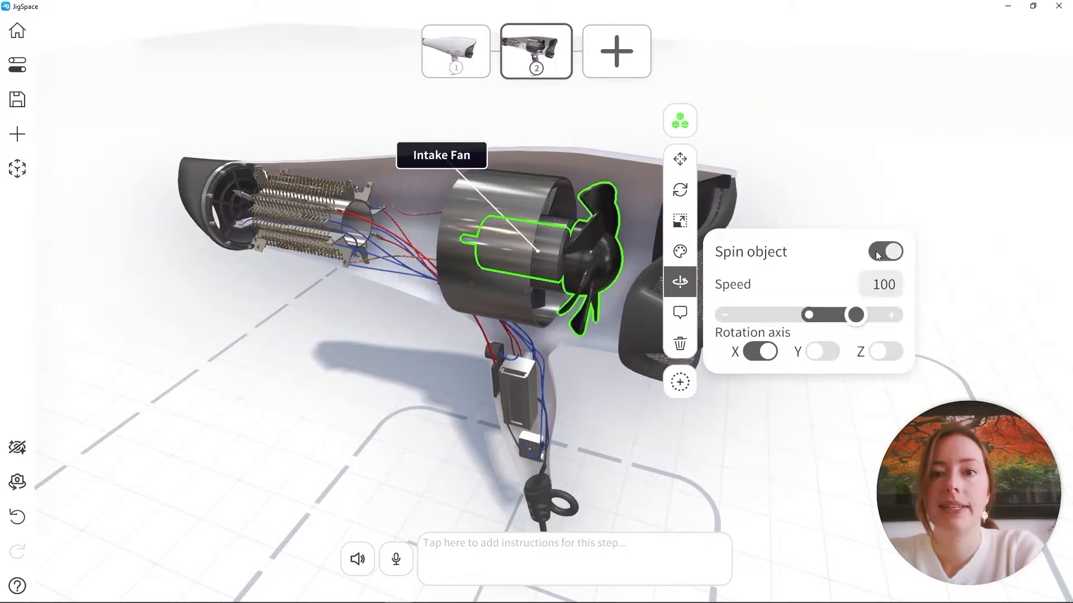
{"action": "left_click_drag", "start_coordinate": [563, 248], "coordinate": [528, 279]}
{"action": "scroll", "coordinate": [531, 278], "scroll_direction": "up", "scroll_amount": 3}
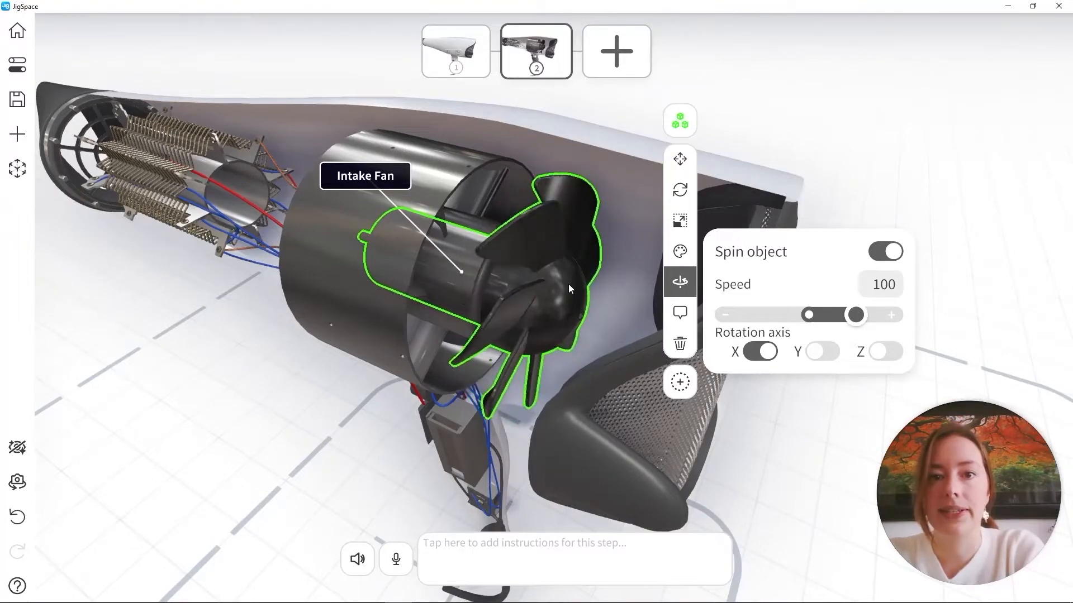
{"action": "left_click_drag", "start_coordinate": [568, 284], "coordinate": [608, 272]}
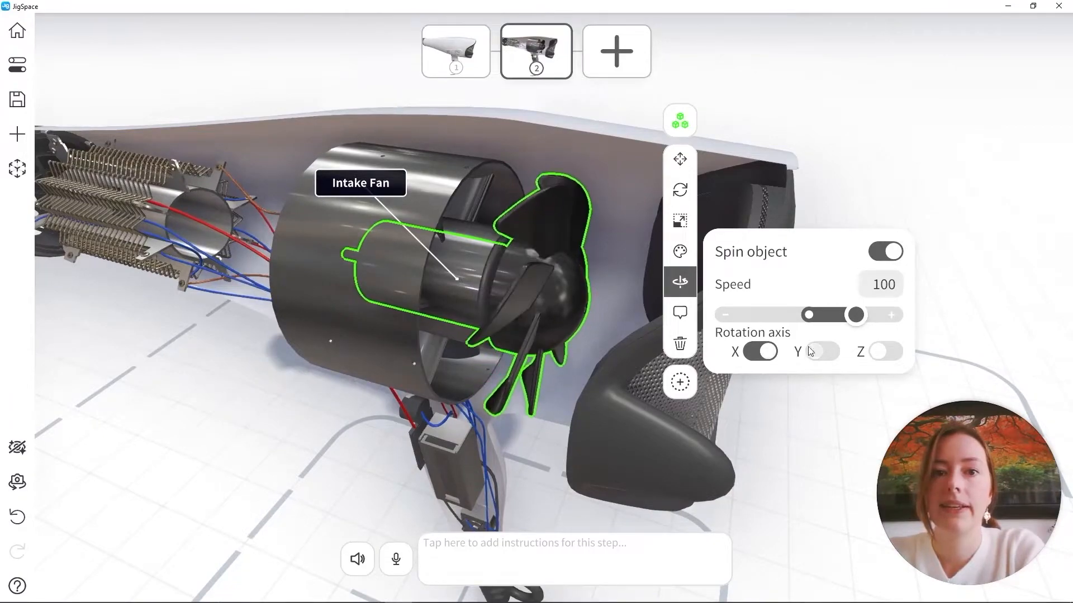
Reverse the intake fan's spin direction and set its speed to -300
{"action": "left_click_drag", "start_coordinate": [855, 314], "coordinate": [709, 326]}
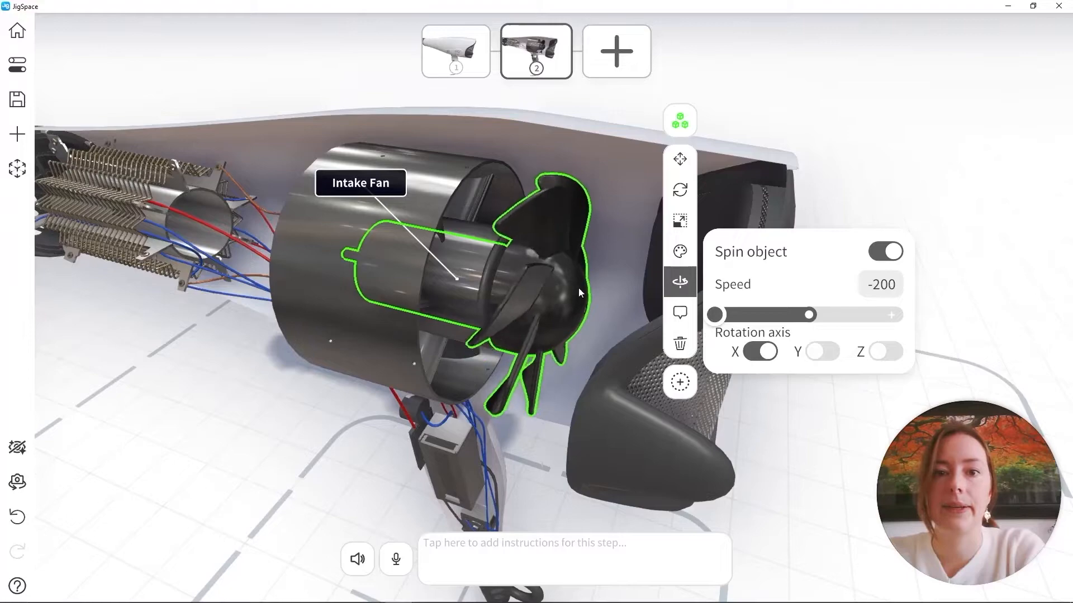
{"action": "left_click", "coordinate": [887, 287]}
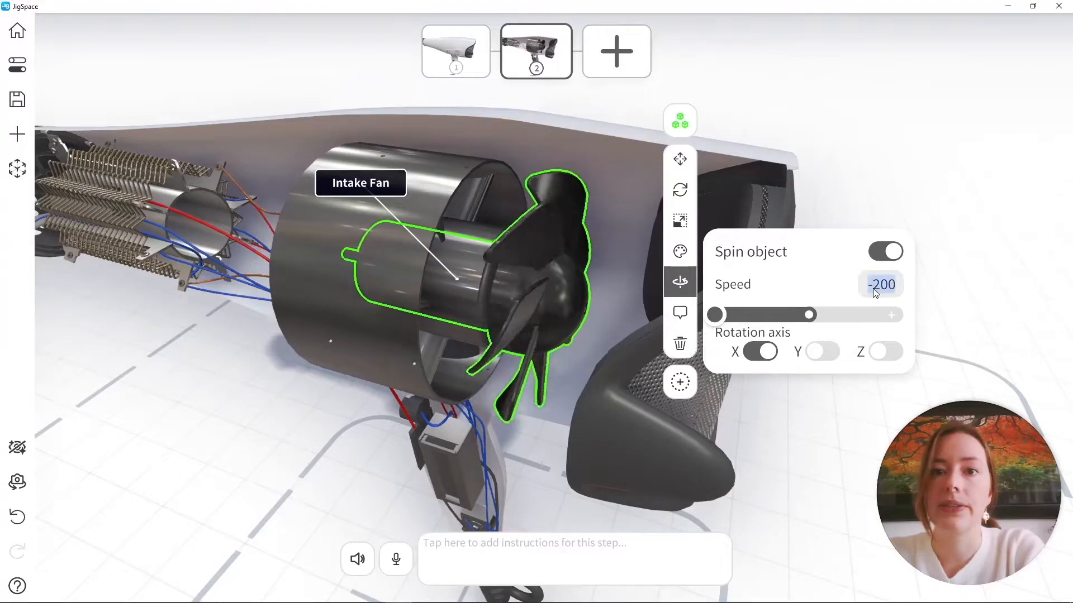
{"action": "key", "text": "Left"}
{"action": "key", "text": "Right"}
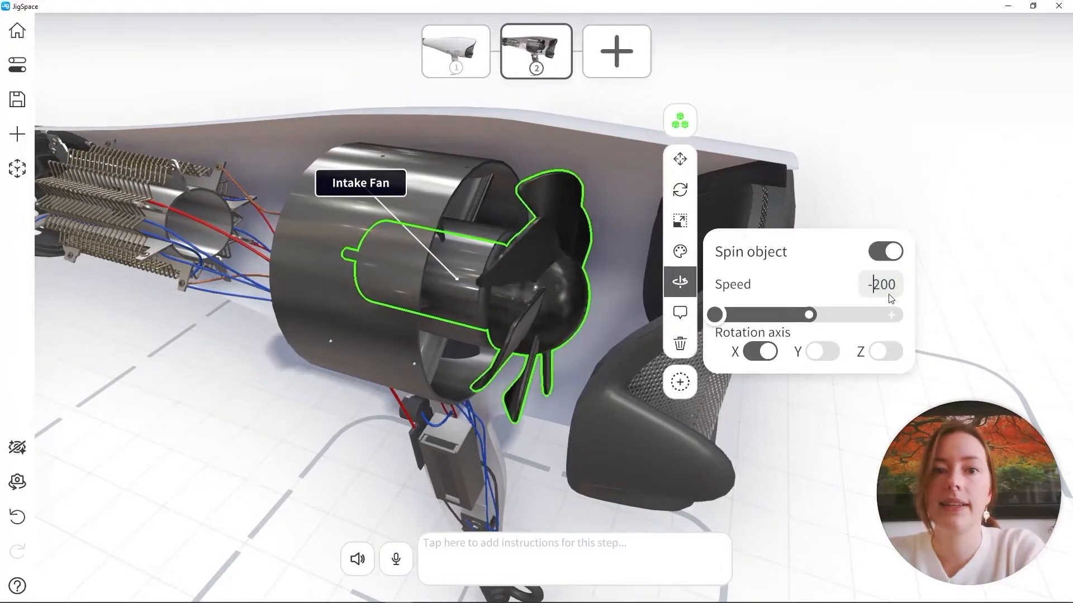
{"action": "key", "text": "Delete"}
{"action": "key", "text": "Delete"}
{"action": "key", "text": "Delete"}
{"action": "type", "text": "300"}
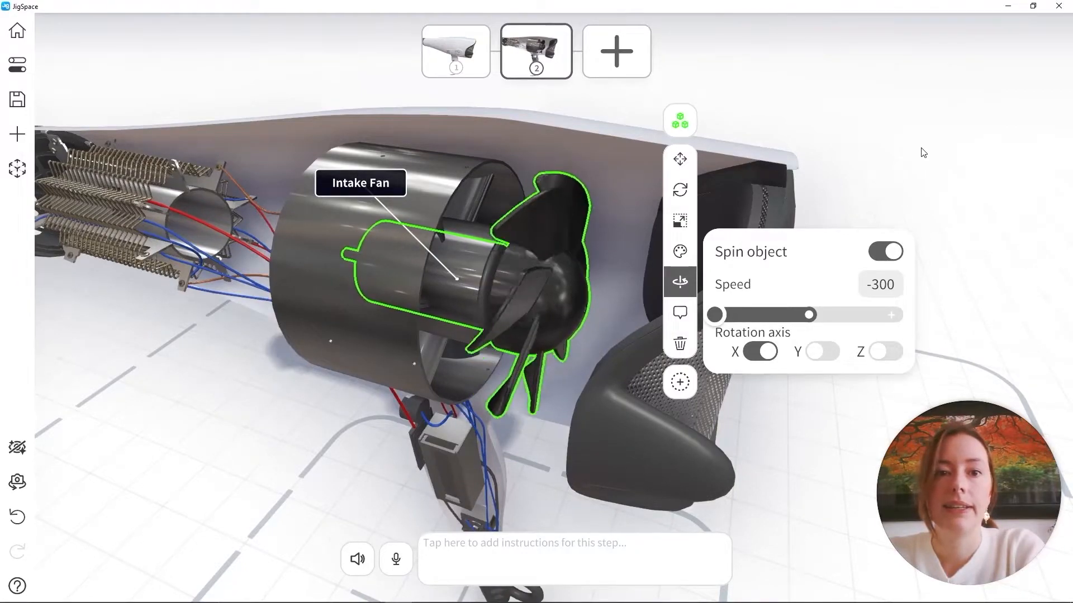
{"action": "left_click", "coordinate": [922, 153]}
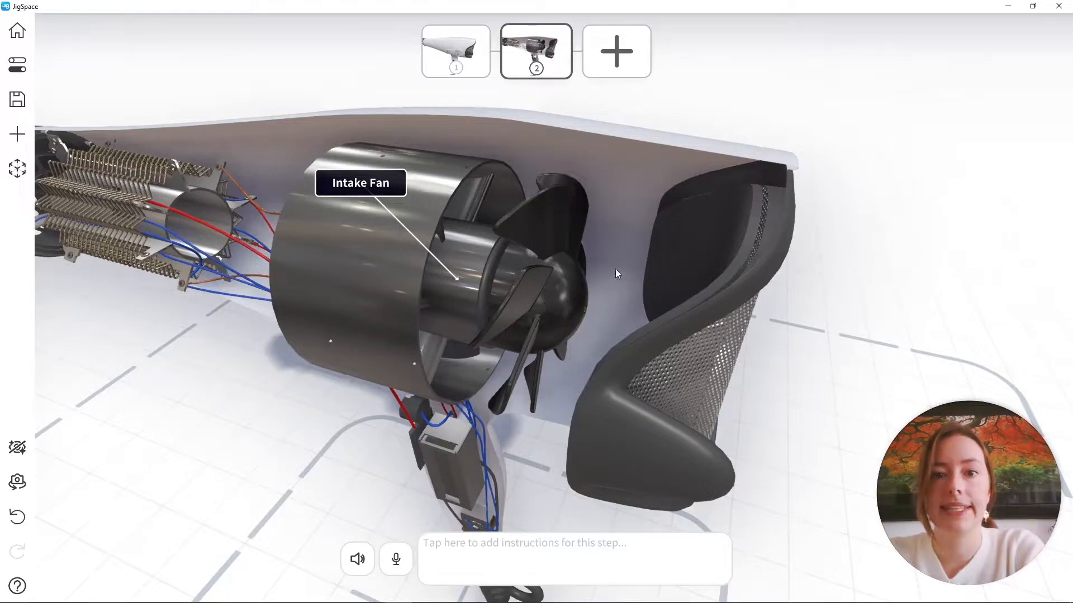
Examine the spinning intake fan and review its spin settings
{"action": "left_click_drag", "start_coordinate": [615, 269], "coordinate": [668, 289]}
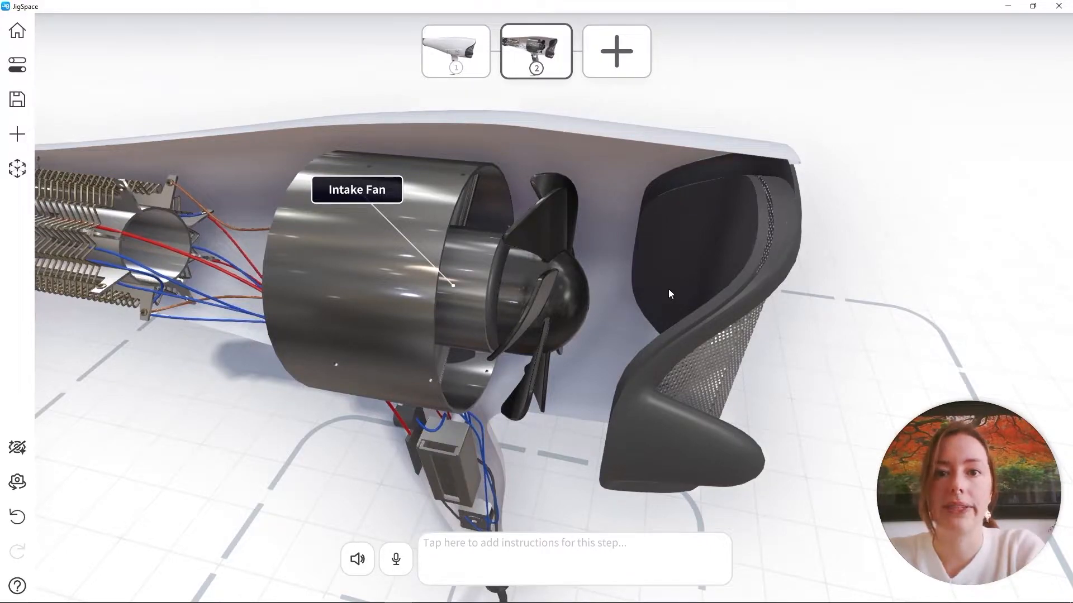
{"action": "left_click", "coordinate": [560, 286]}
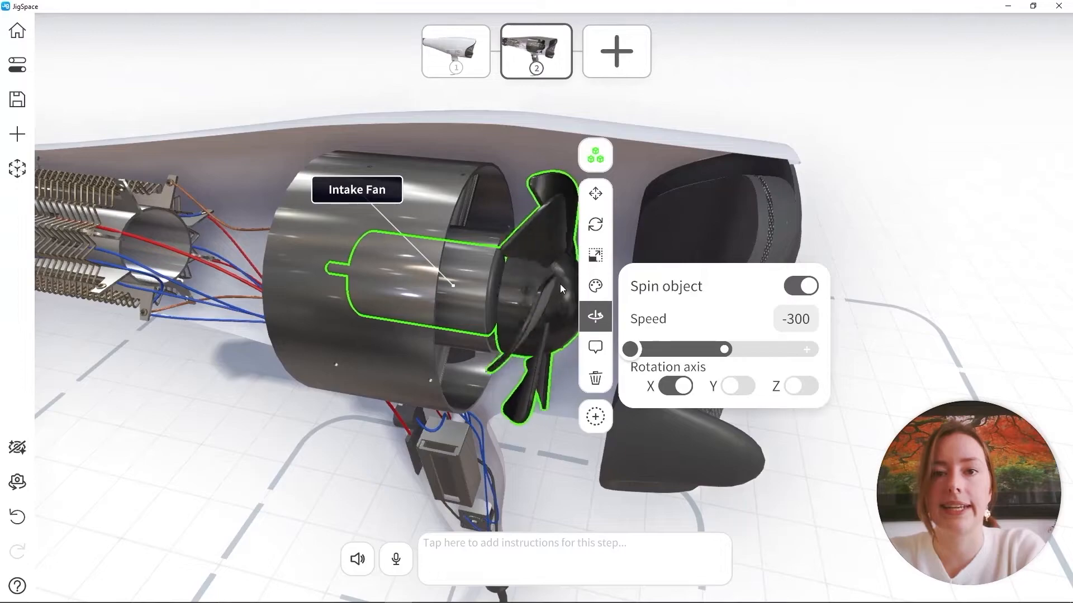
{"action": "left_click", "coordinate": [897, 223]}
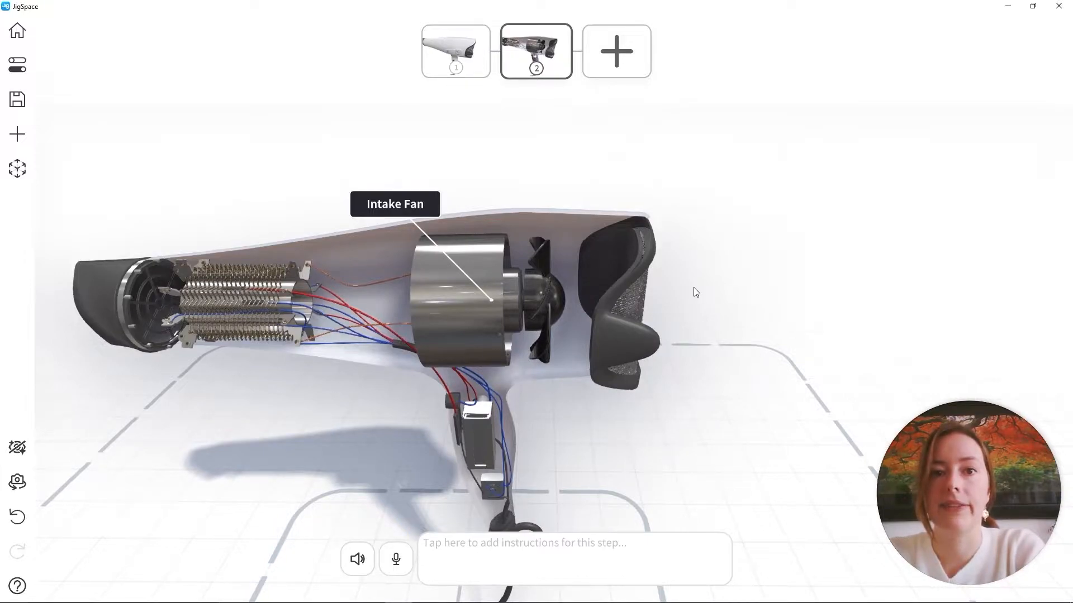
Insert the Flow Cone (In) effect, add it to all steps, and check its placement in steps 1 and 2
{"action": "left_click", "coordinate": [18, 135]}
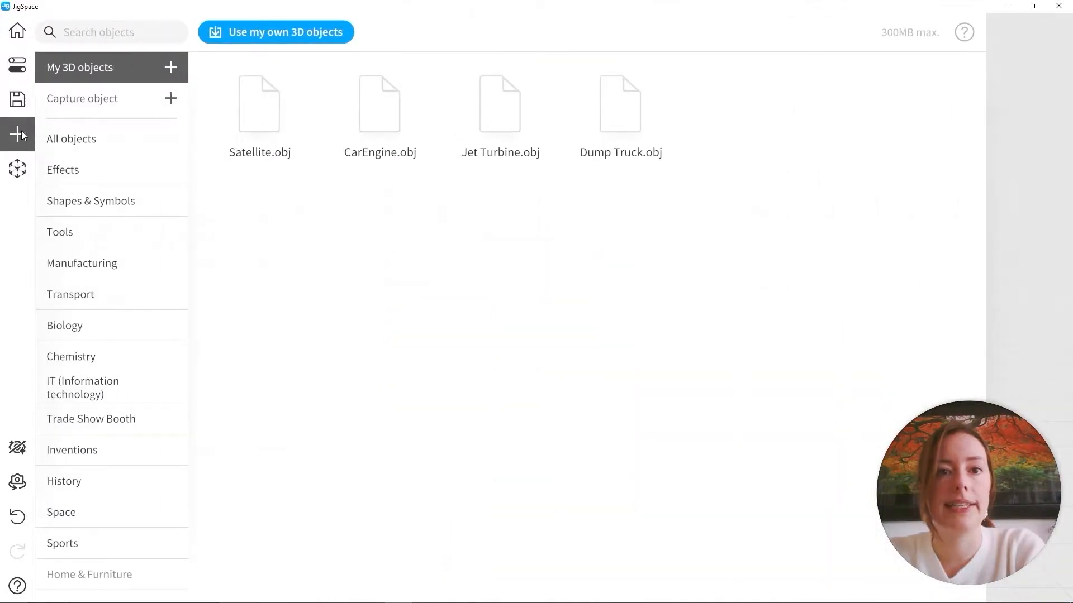
{"action": "left_click", "coordinate": [80, 177]}
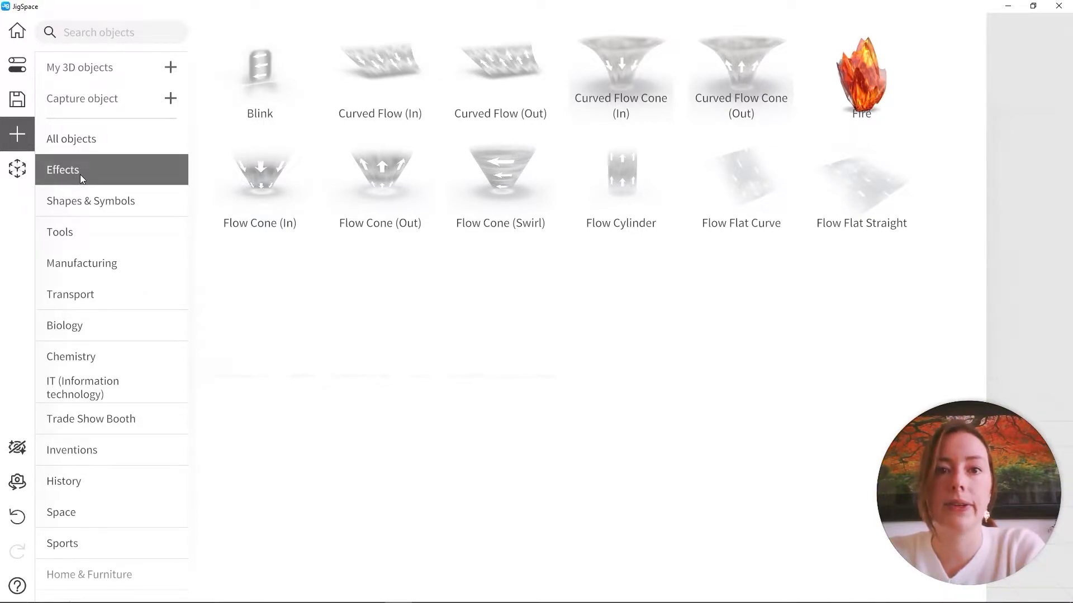
{"action": "left_click", "coordinate": [274, 200]}
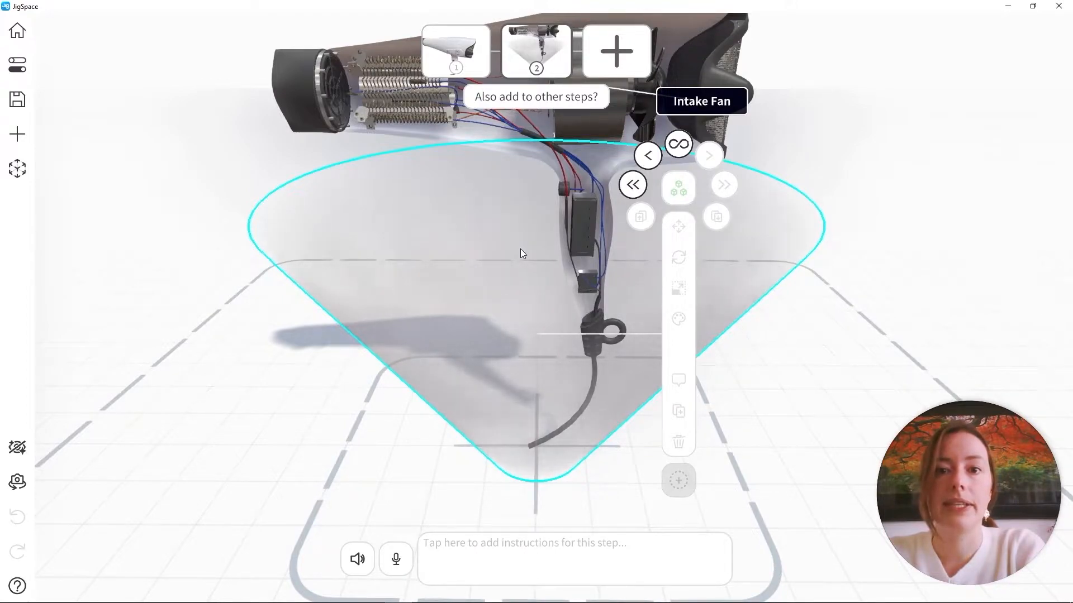
{"action": "left_click", "coordinate": [677, 145]}
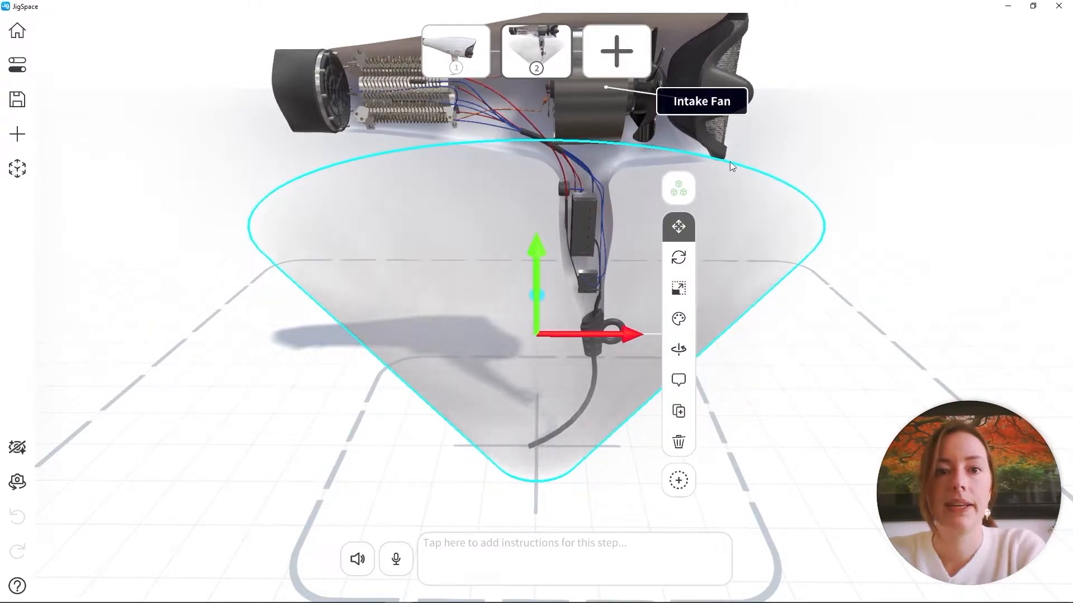
{"action": "left_click", "coordinate": [484, 56]}
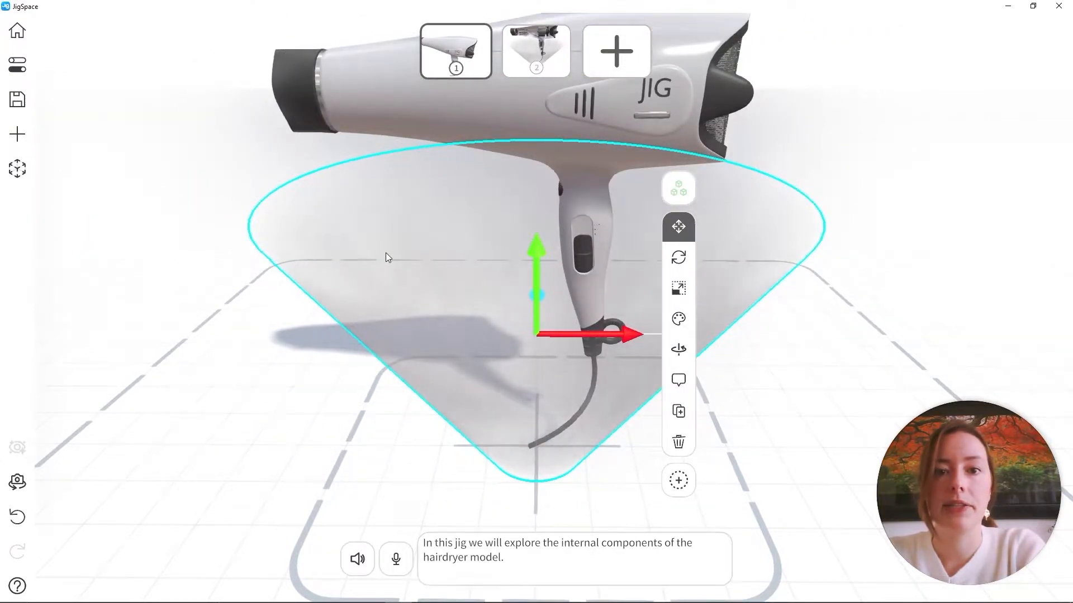
{"action": "left_click", "coordinate": [533, 48]}
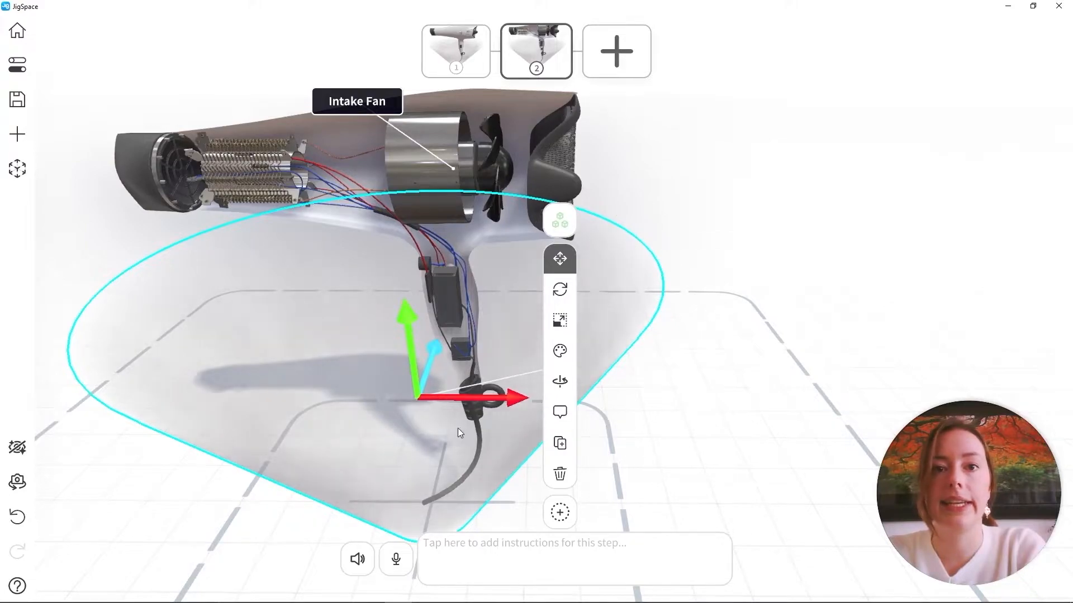
Move the flow cone in step 2 up beside the hairdryer's rear intake
{"action": "left_click_drag", "start_coordinate": [457, 428], "coordinate": [722, 387]}
{"action": "left_click_drag", "start_coordinate": [685, 326], "coordinate": [712, 90]}
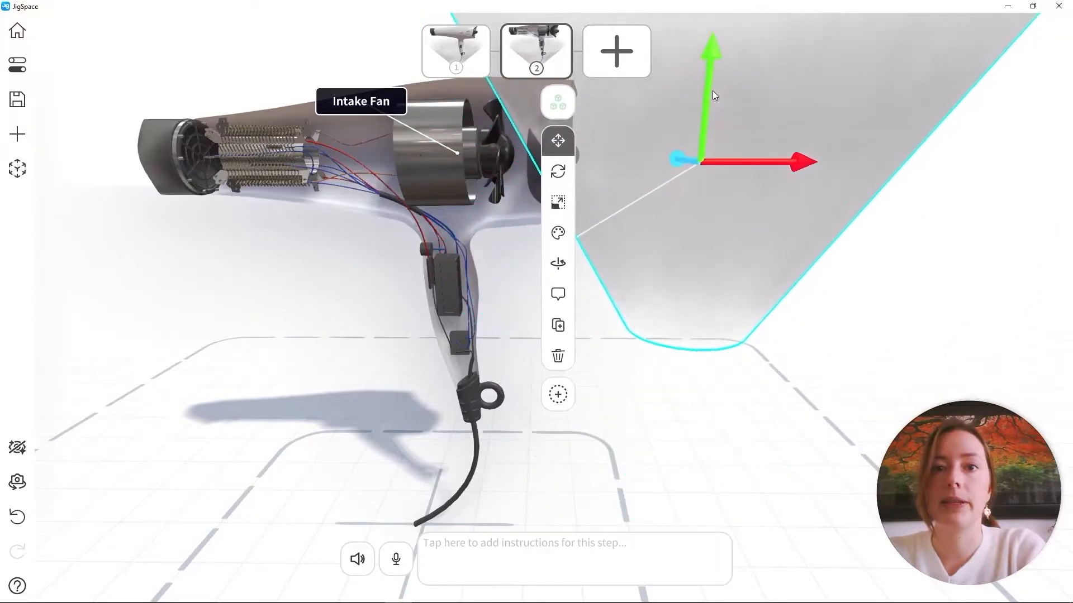
{"action": "right_click_drag", "start_coordinate": [771, 208], "coordinate": [690, 285]}
{"action": "scroll", "coordinate": [690, 285], "scroll_direction": "down", "scroll_amount": 3}
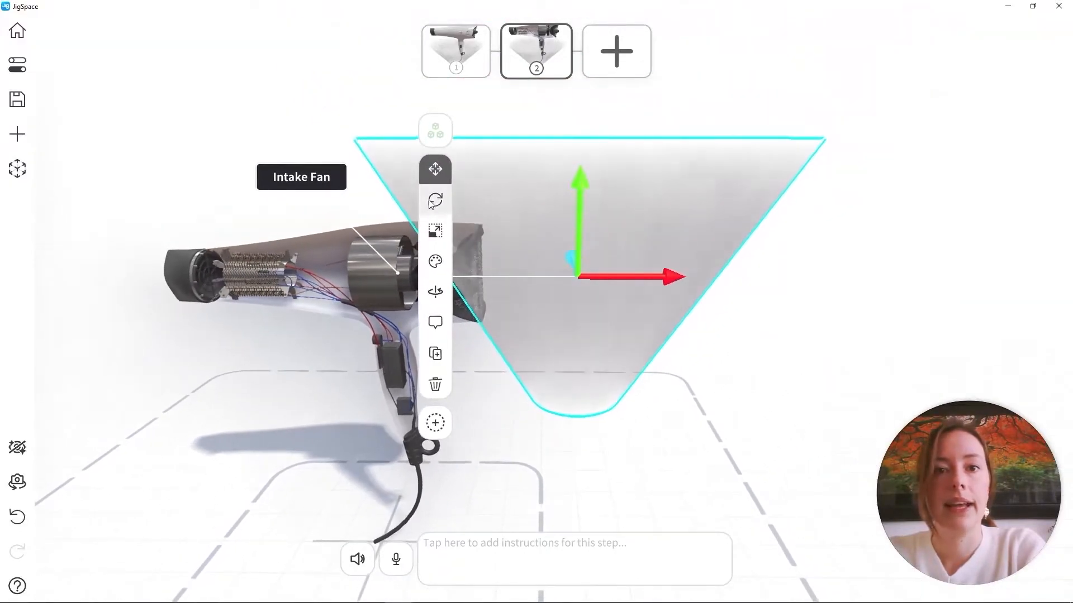
Rotate the flow cone so its narrow end faces the intake, and scale it down uniformly to under half size
{"action": "left_click", "coordinate": [435, 201]}
{"action": "left_click_drag", "start_coordinate": [687, 234], "coordinate": [641, 295]}
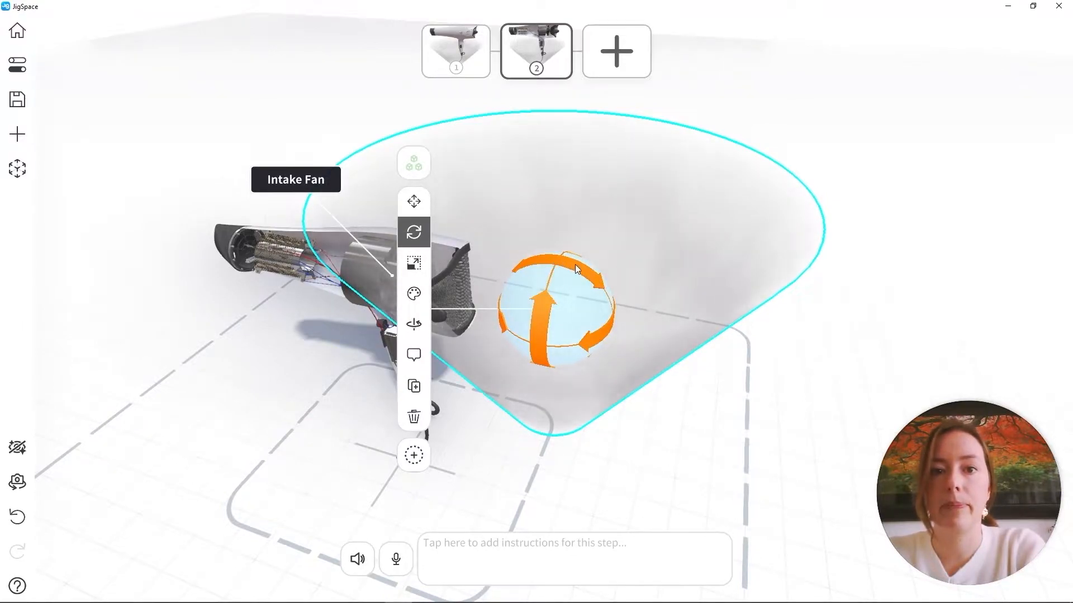
{"action": "left_click_drag", "start_coordinate": [575, 266], "coordinate": [746, 308]}
{"action": "left_click", "coordinate": [444, 225]}
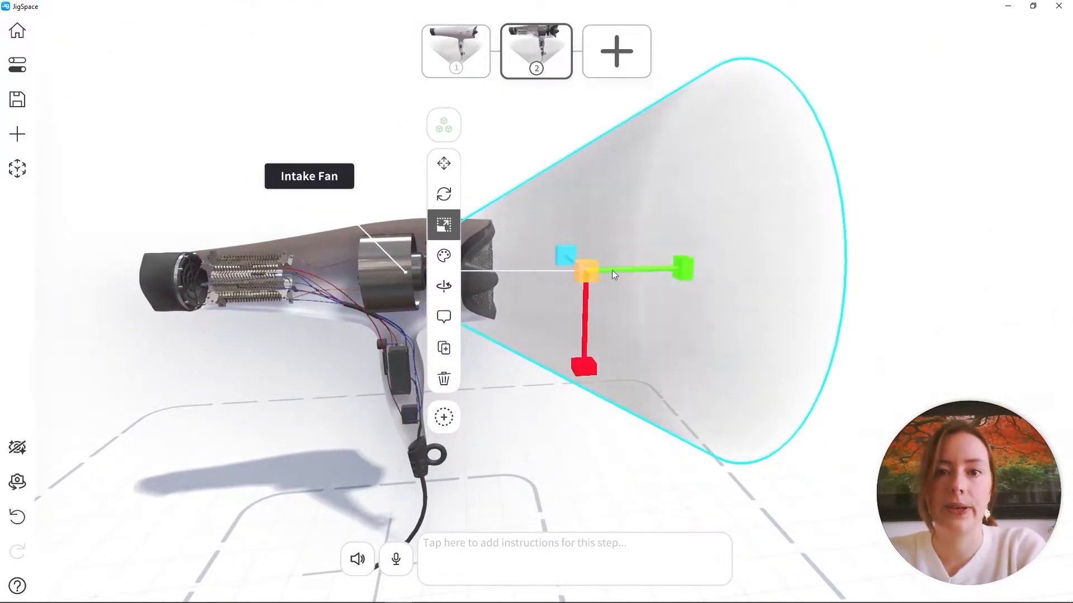
{"action": "left_click_drag", "start_coordinate": [593, 269], "coordinate": [664, 236]}
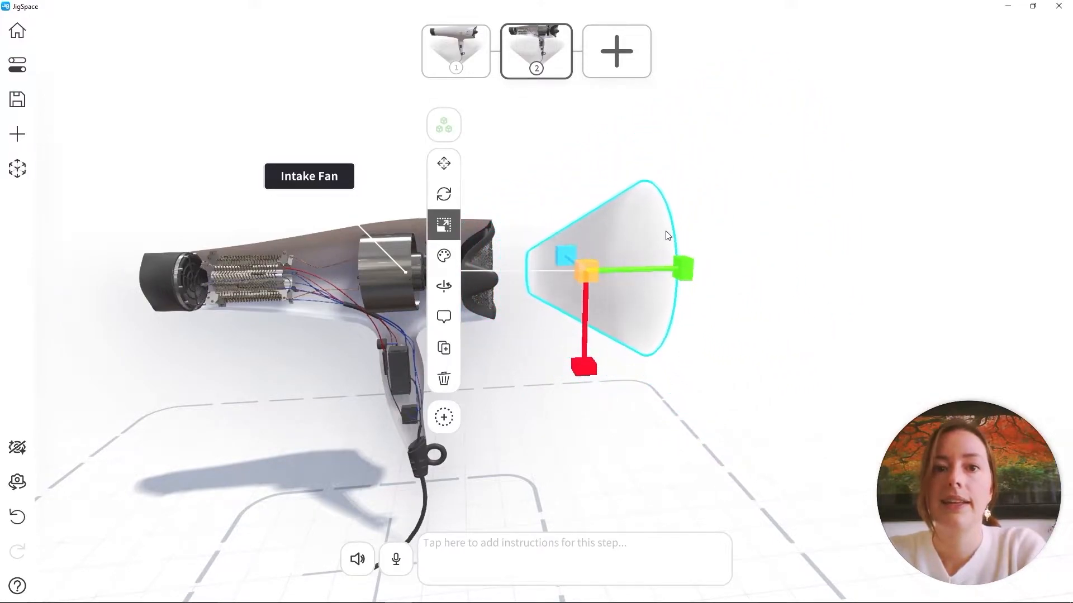
Move the flow cone up against the rear intake grille and shorten it along its length
{"action": "left_click", "coordinate": [448, 166]}
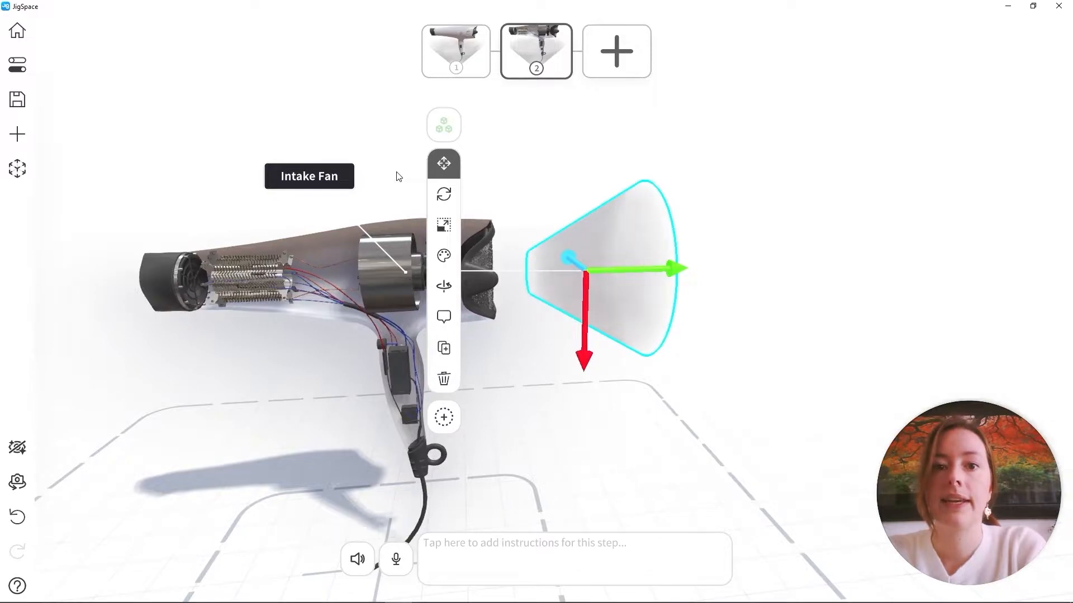
{"action": "scroll", "coordinate": [694, 283], "scroll_direction": "up", "scroll_amount": 3}
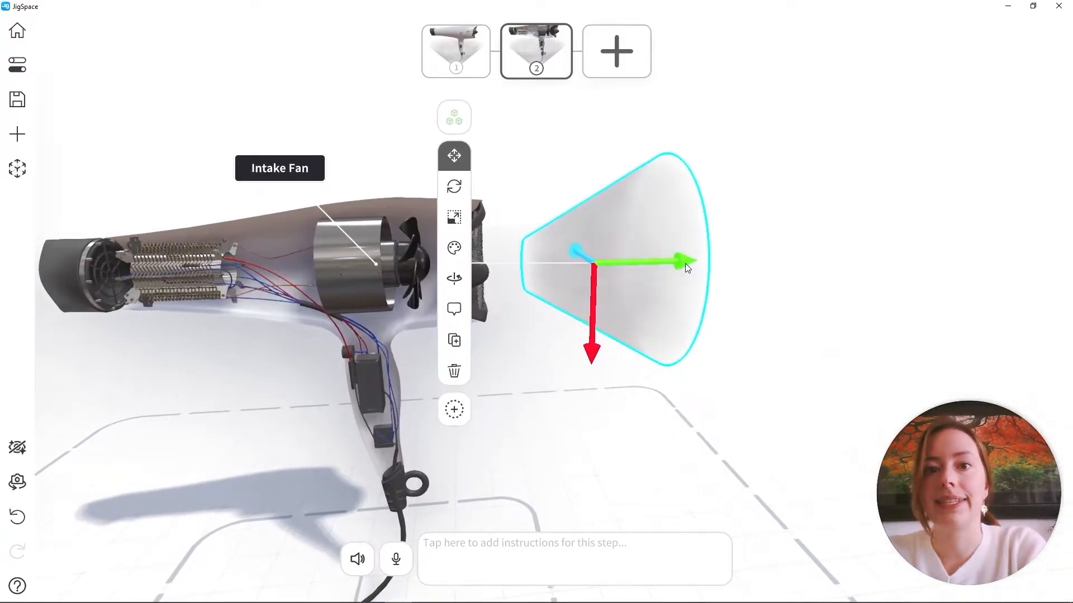
{"action": "left_click_drag", "start_coordinate": [687, 268], "coordinate": [623, 263]}
{"action": "left_click", "coordinate": [410, 218]}
{"action": "left_click", "coordinate": [411, 156]}
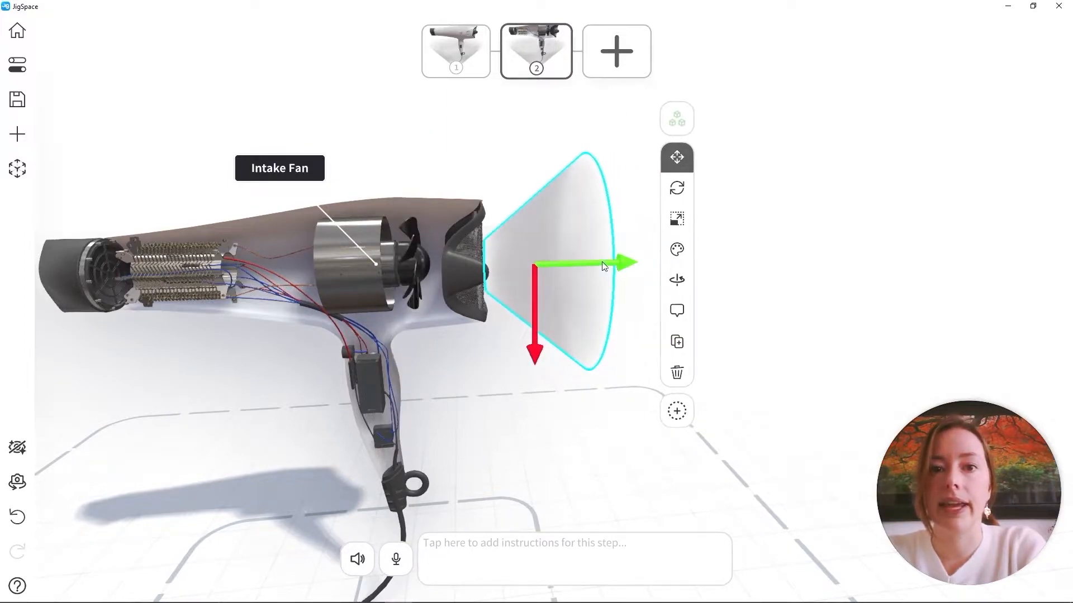
Recolor the flow cone bright cyan in step 2 and compare it with the cone in step 1
{"action": "left_click", "coordinate": [677, 249]}
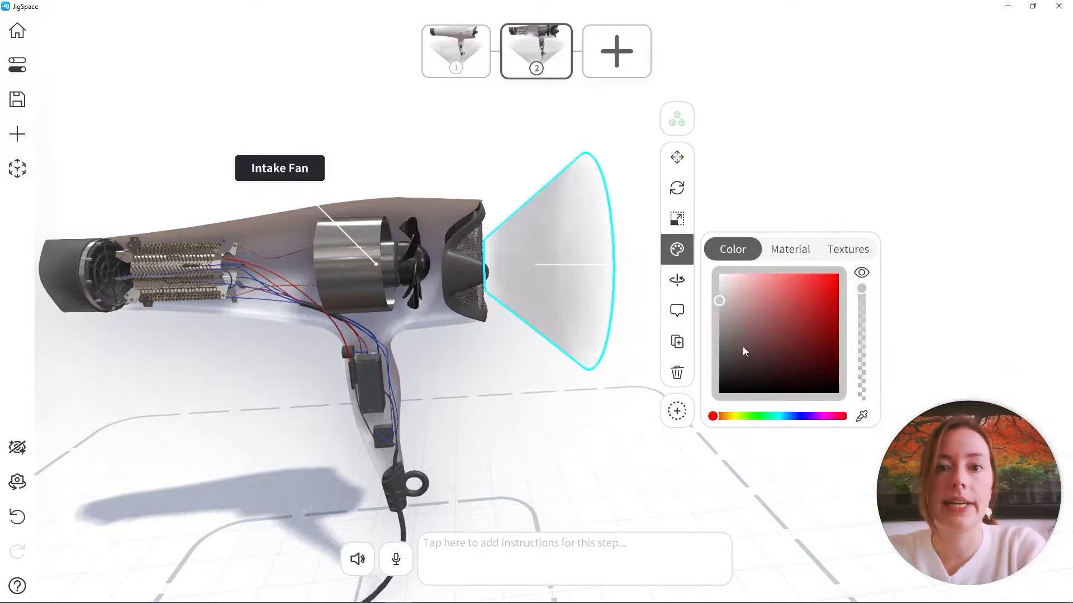
{"action": "left_click", "coordinate": [781, 416]}
{"action": "left_click_drag", "start_coordinate": [761, 302], "coordinate": [788, 268]}
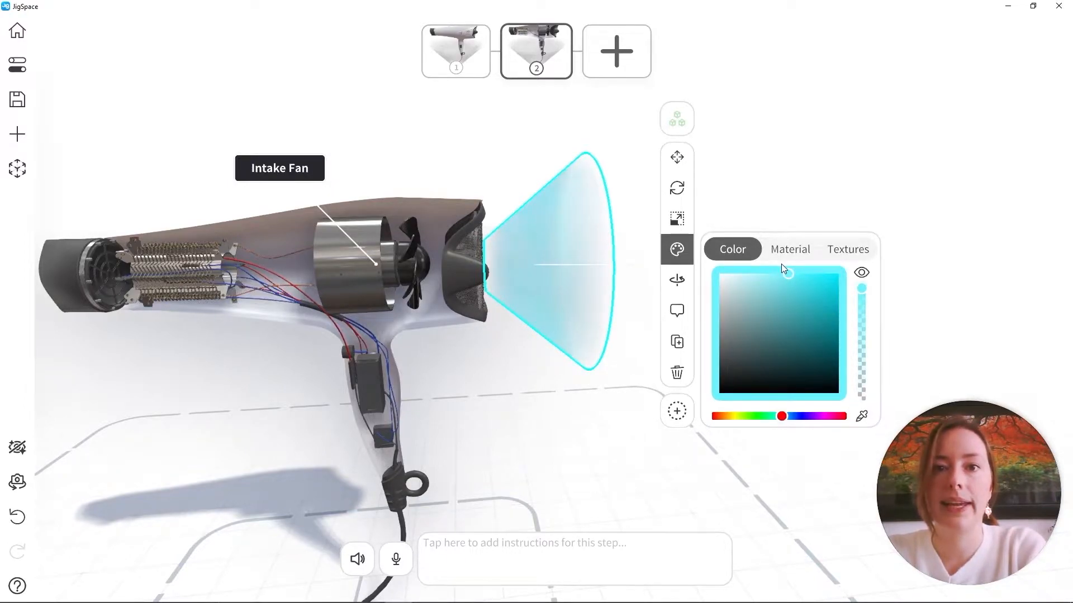
{"action": "left_click", "coordinate": [780, 123]}
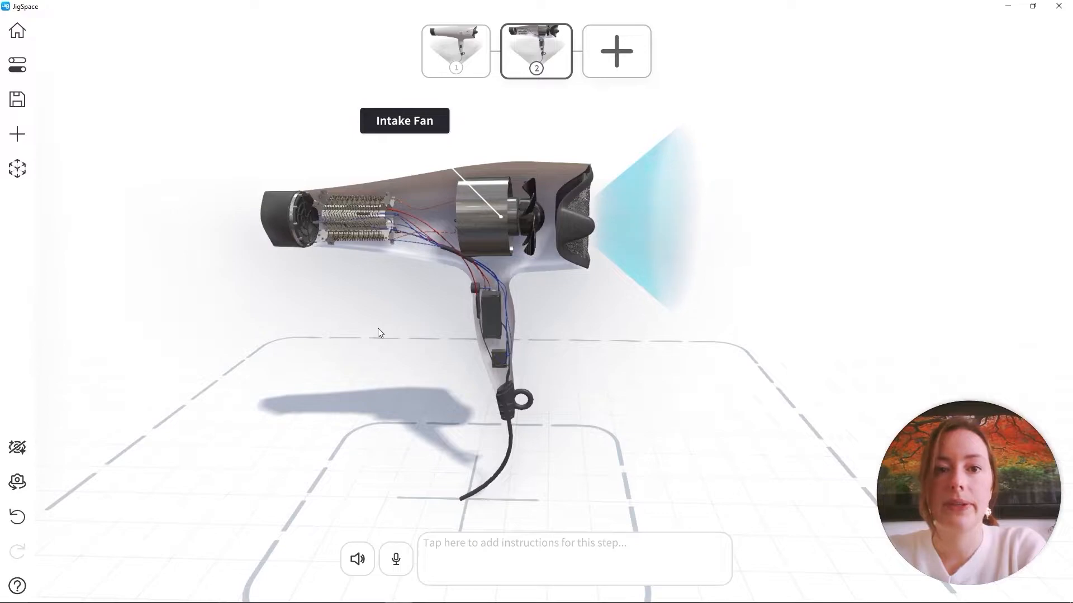
{"action": "left_click", "coordinate": [468, 35]}
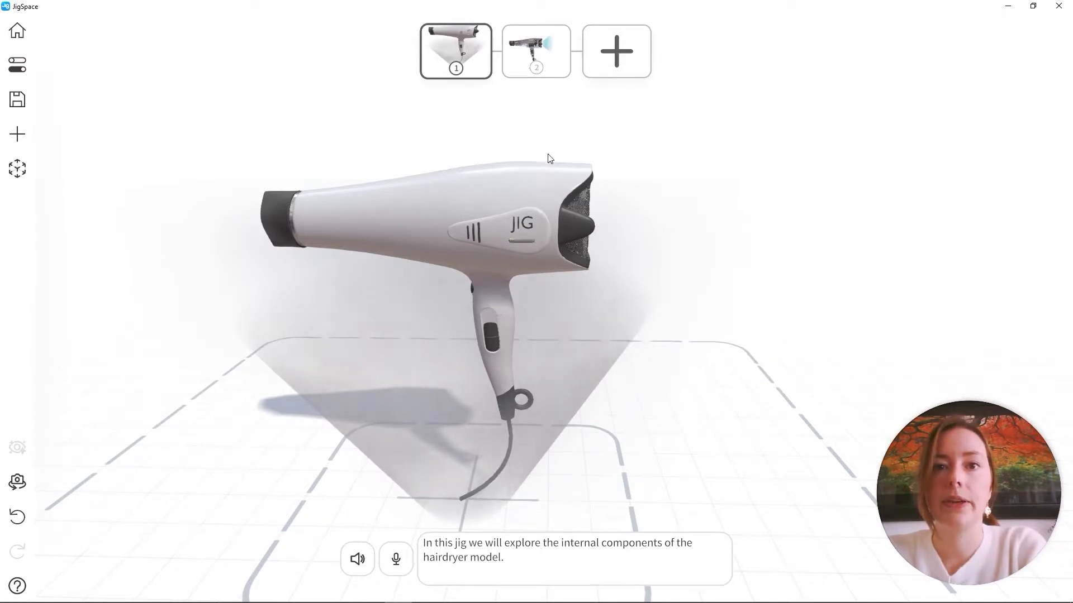
{"action": "left_click", "coordinate": [531, 41]}
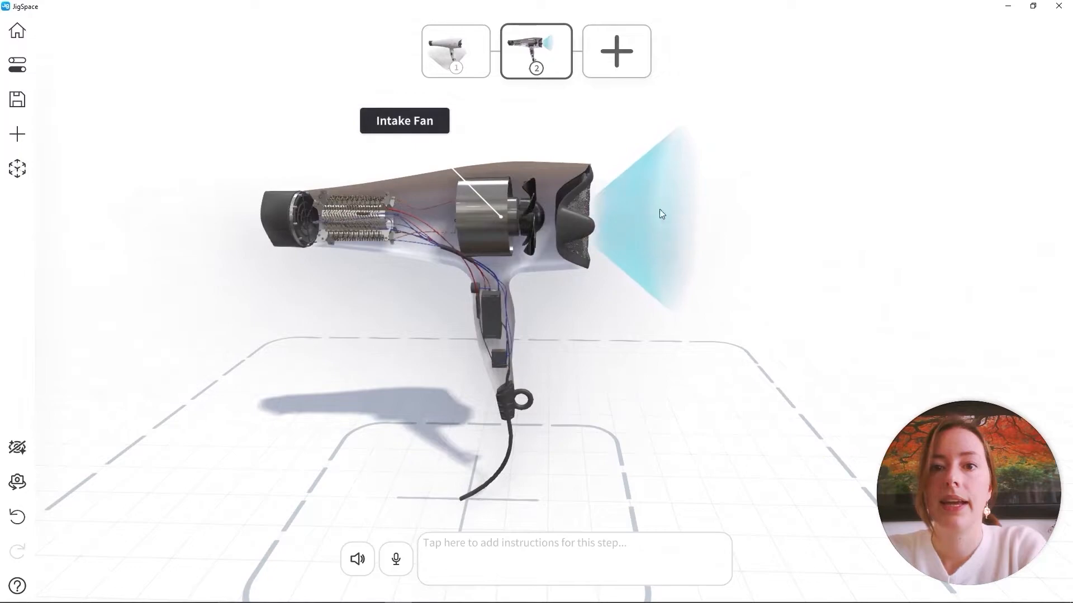
Replicate the flow cone's position, rotation, scale and color from step 2 to the previous step
{"action": "left_click", "coordinate": [655, 192]}
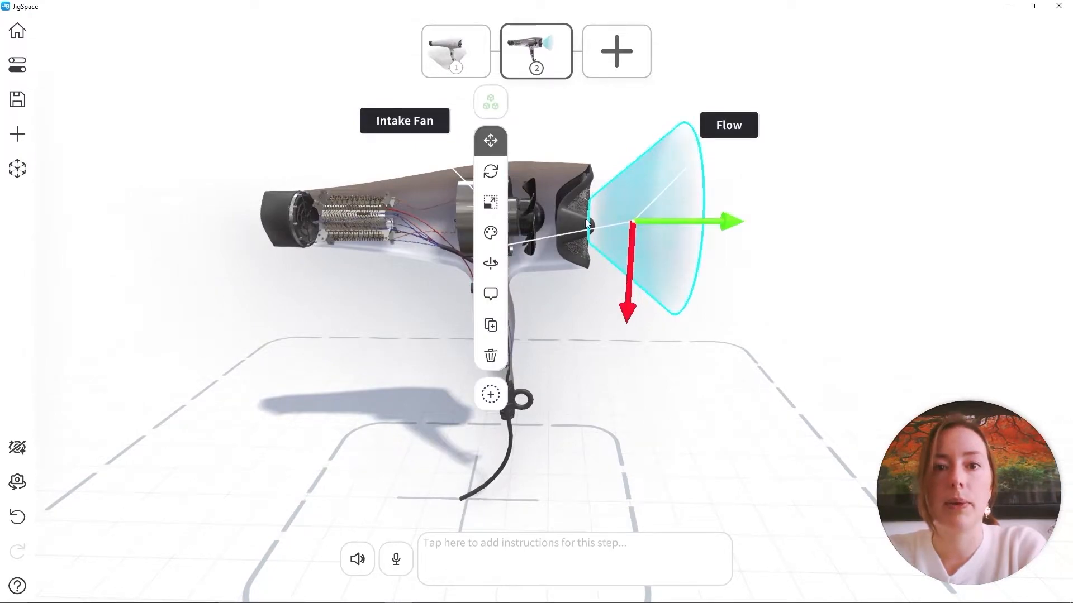
{"action": "left_click", "coordinate": [495, 147]}
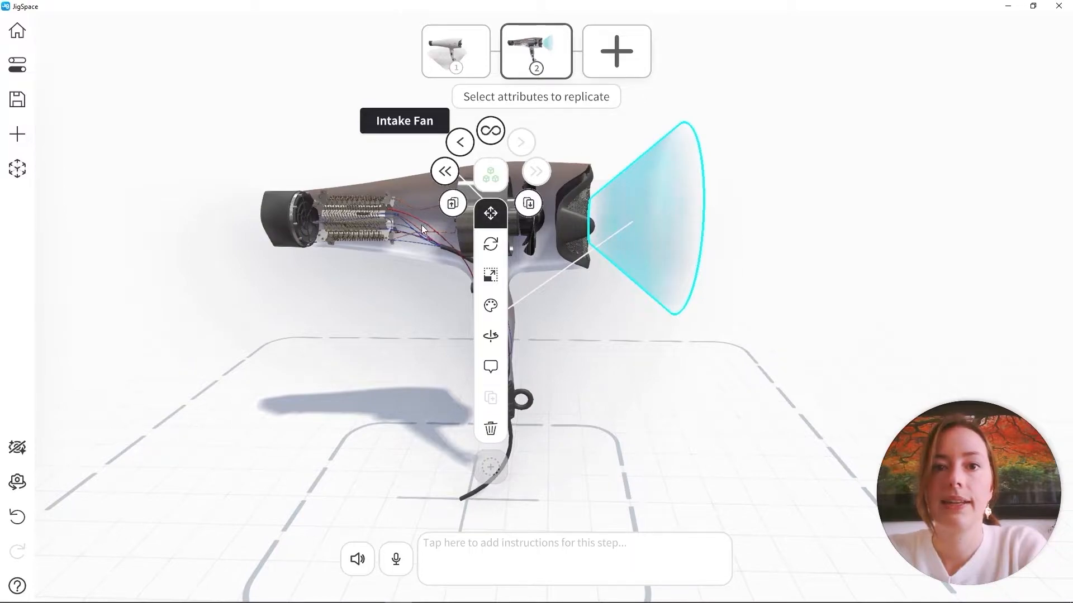
{"action": "left_click", "coordinate": [494, 218]}
{"action": "left_click", "coordinate": [492, 247]}
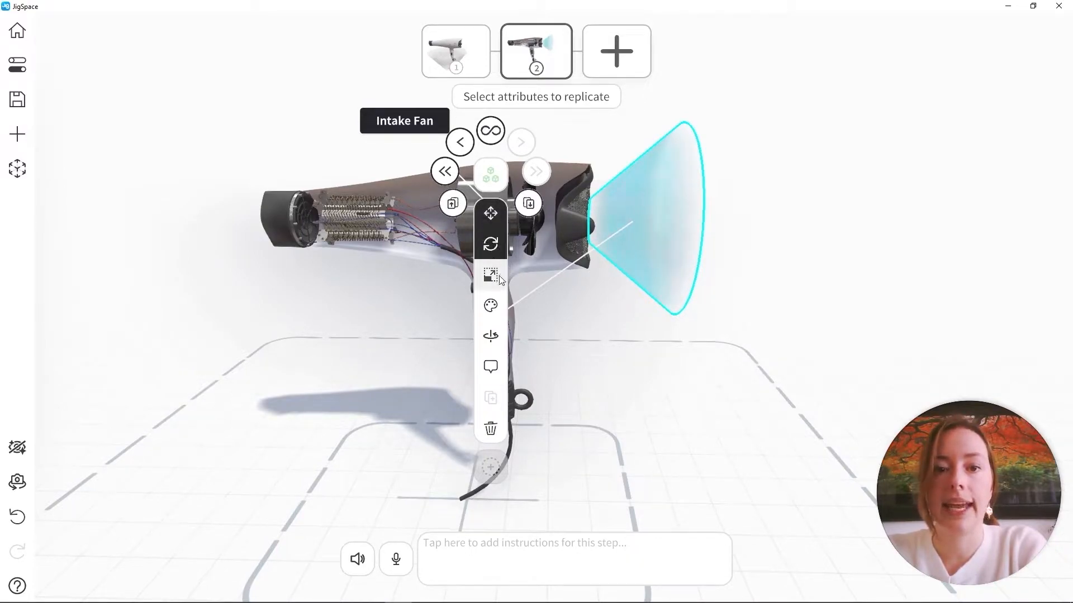
{"action": "left_click", "coordinate": [495, 282]}
{"action": "left_click", "coordinate": [493, 312]}
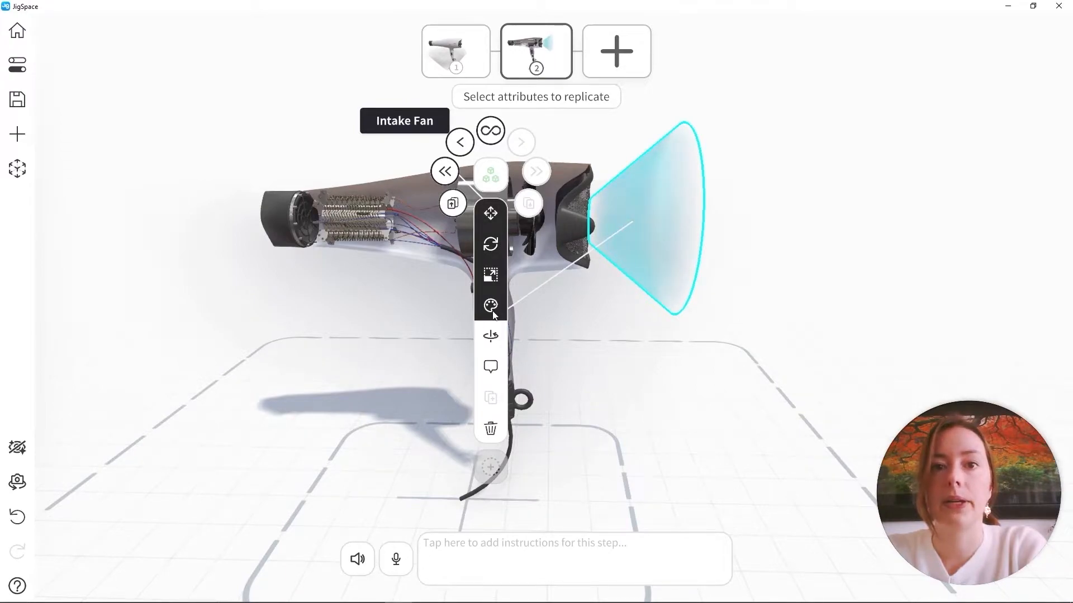
{"action": "left_click", "coordinate": [461, 144]}
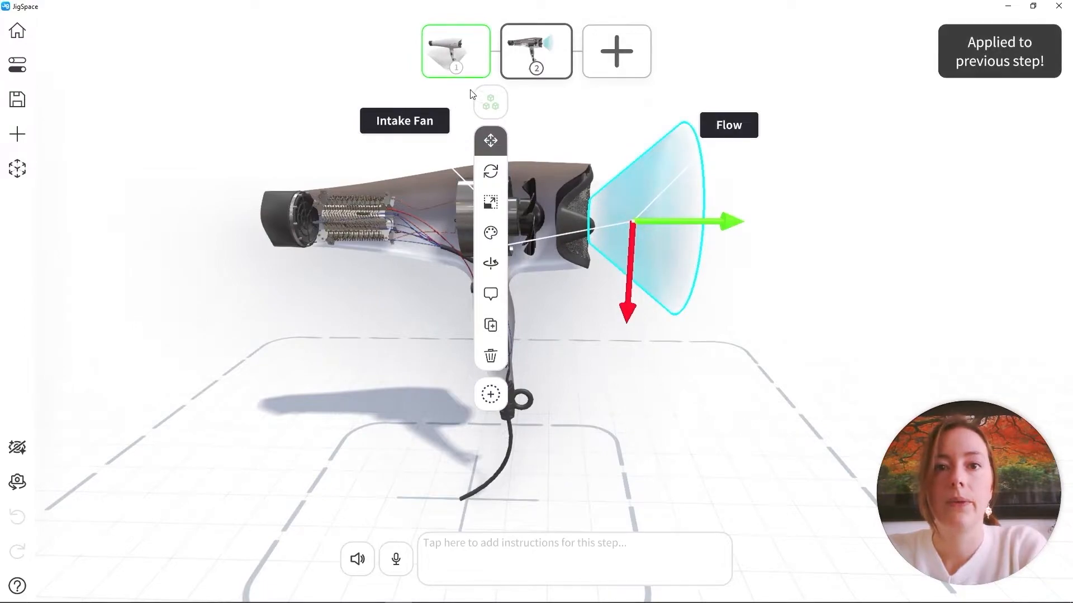
Hide the flow cone in step 1 and check the transition between steps 1 and 2
{"action": "left_click", "coordinate": [462, 53]}
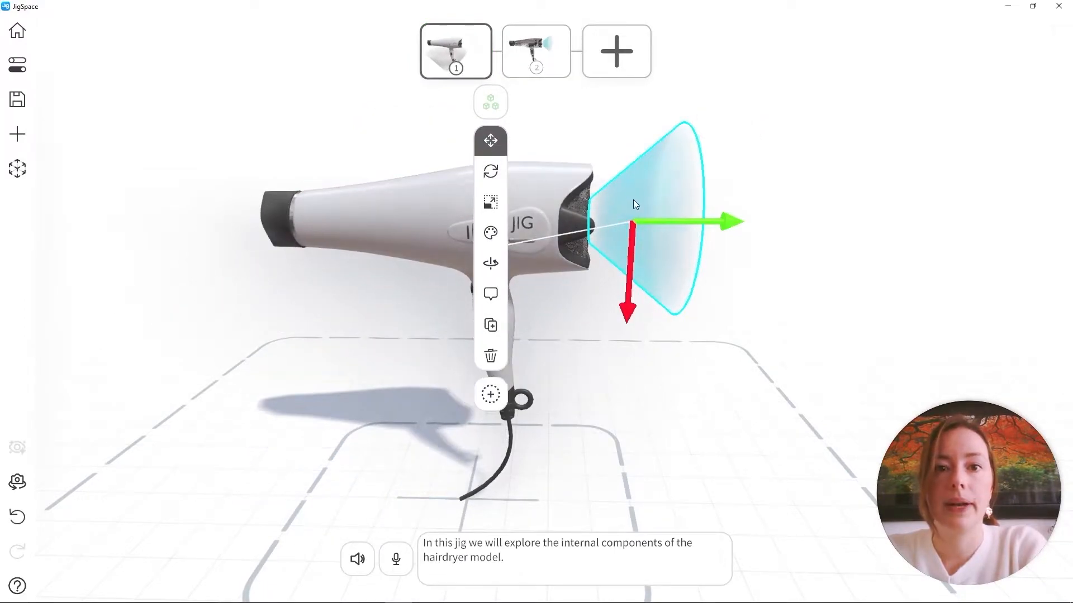
{"action": "left_click", "coordinate": [490, 233]}
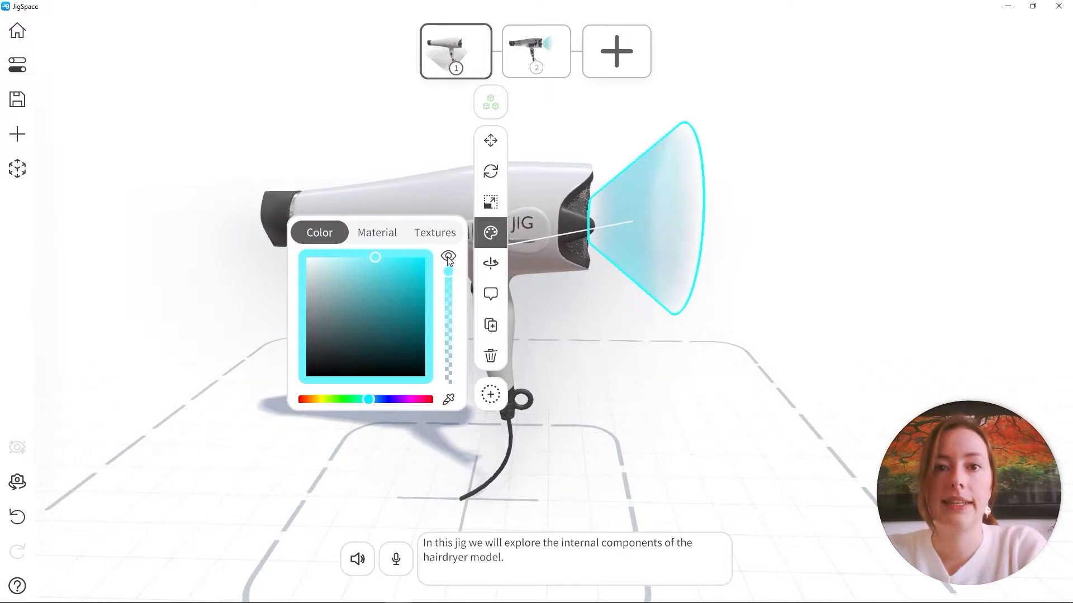
{"action": "left_click", "coordinate": [863, 103]}
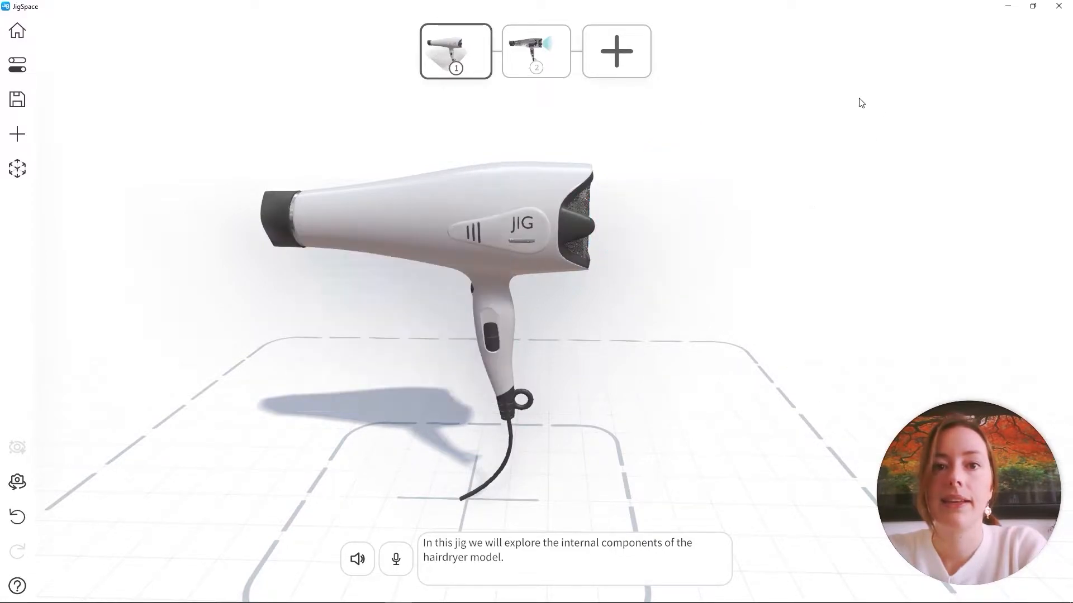
{"action": "left_click", "coordinate": [536, 51]}
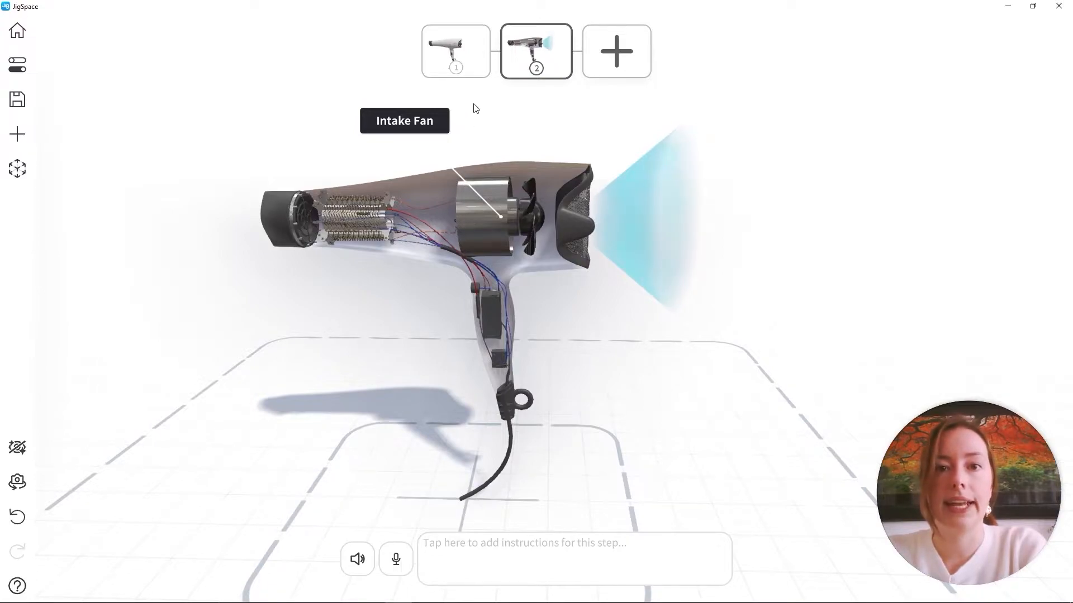
{"action": "left_click", "coordinate": [477, 58]}
{"action": "left_click", "coordinate": [531, 58]}
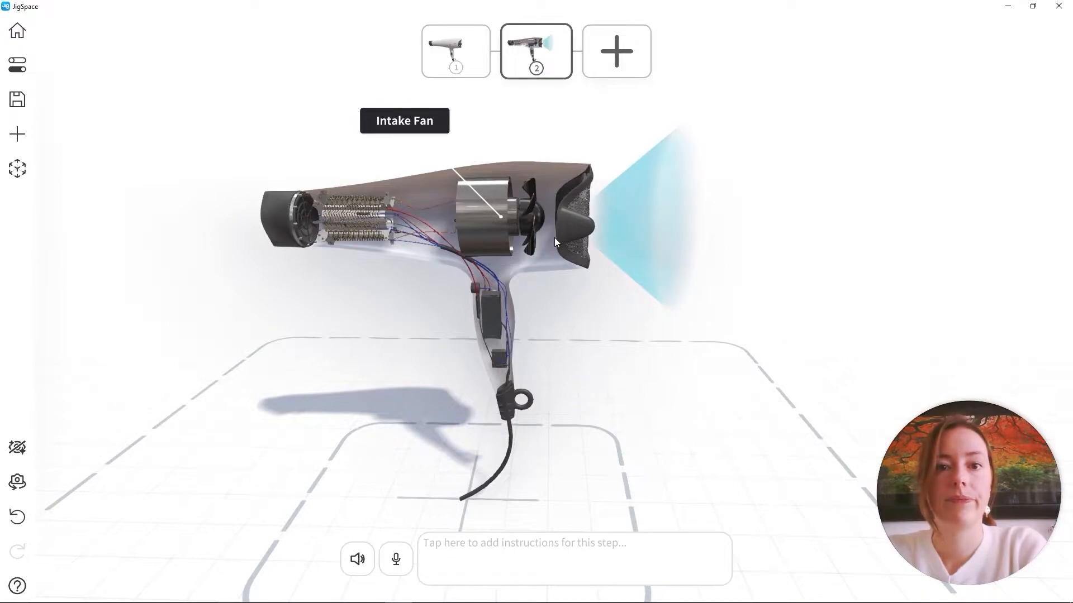
Add the instruction text "The intake fan draws cool air into the hairdryer." to step 2
{"action": "middle_click_drag", "start_coordinate": [554, 237], "coordinate": [587, 233]}
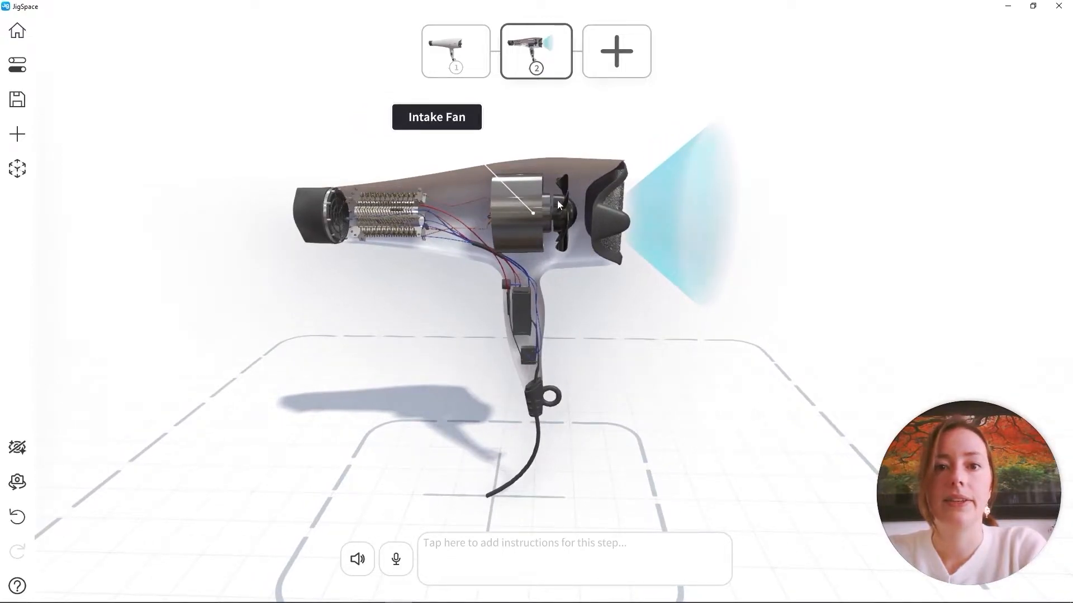
{"action": "left_click", "coordinate": [521, 547]}
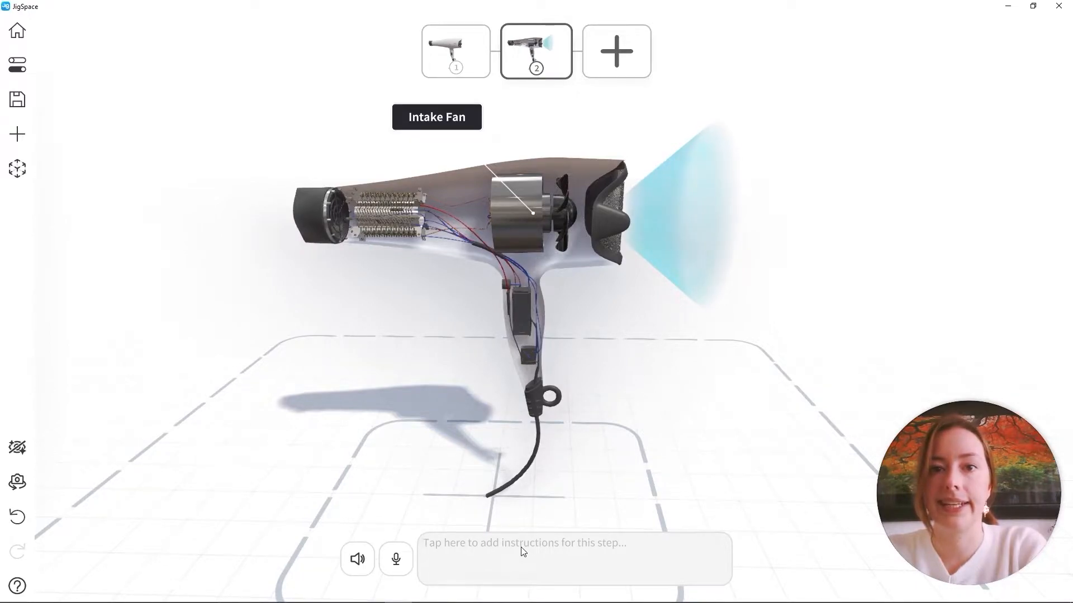
{"action": "type", "text": "The i"}
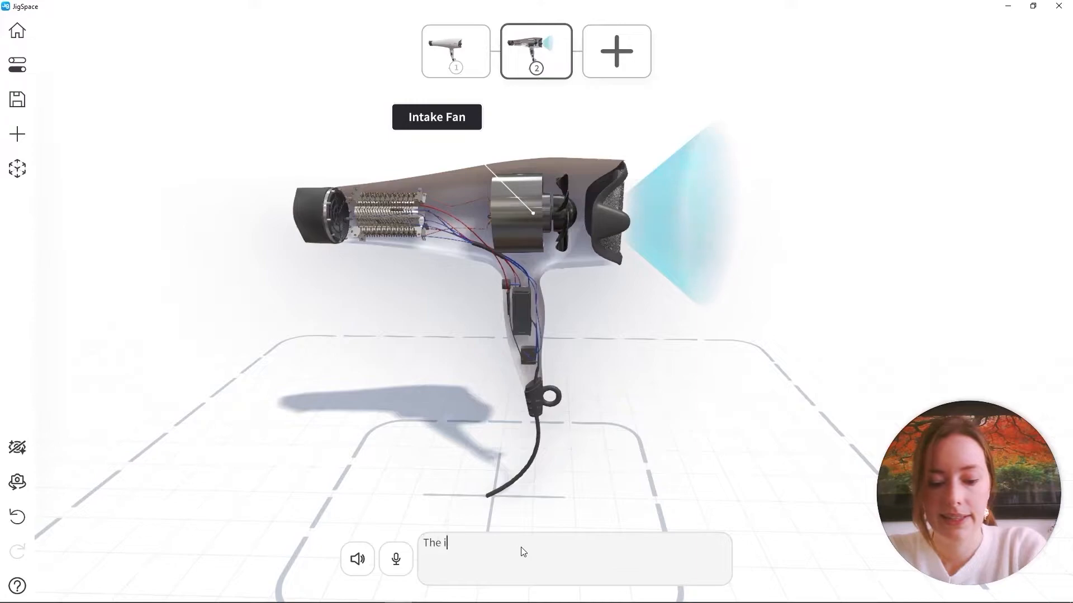
{"action": "type", "text": "ntake fan draws cool air into the hairdryer."}
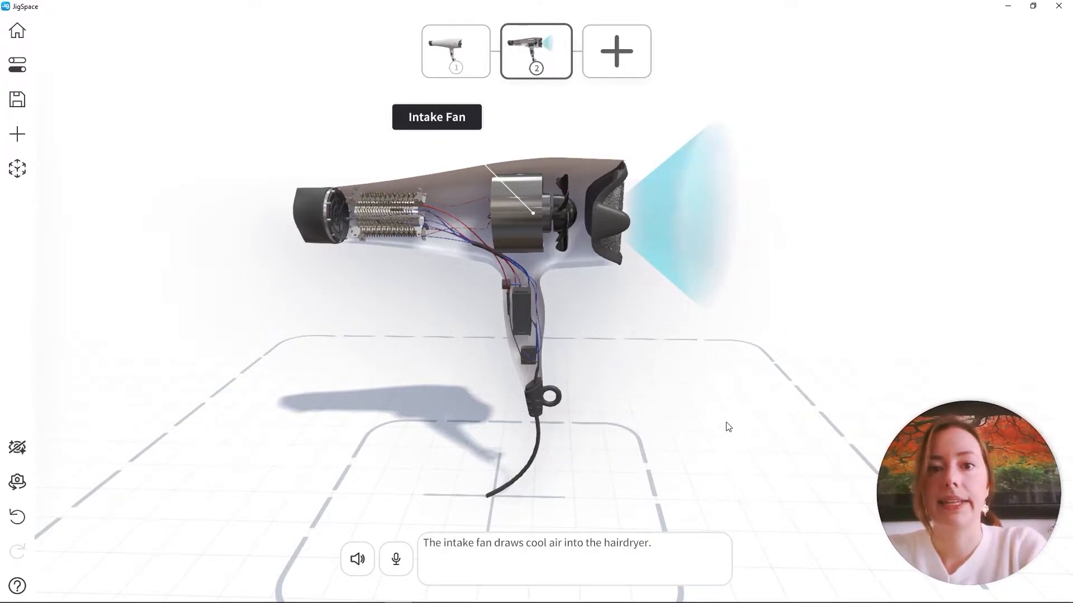
Add a third step to the jig and hide the flow cone in it
{"action": "left_click", "coordinate": [618, 70]}
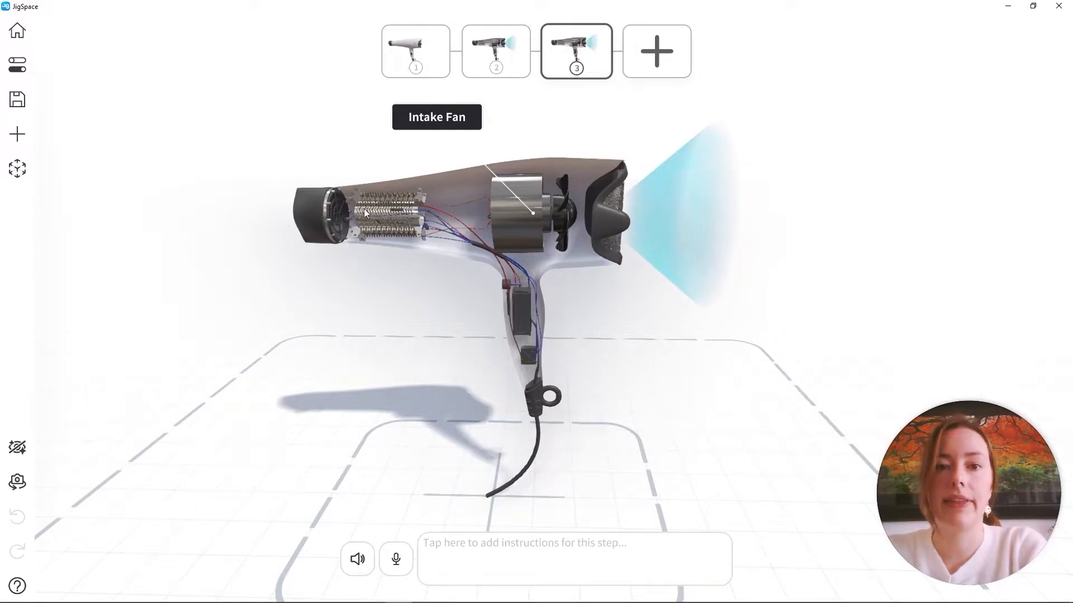
{"action": "middle_click_drag", "start_coordinate": [401, 217], "coordinate": [451, 280]}
{"action": "scroll", "coordinate": [470, 288], "scroll_direction": "up", "scroll_amount": 3}
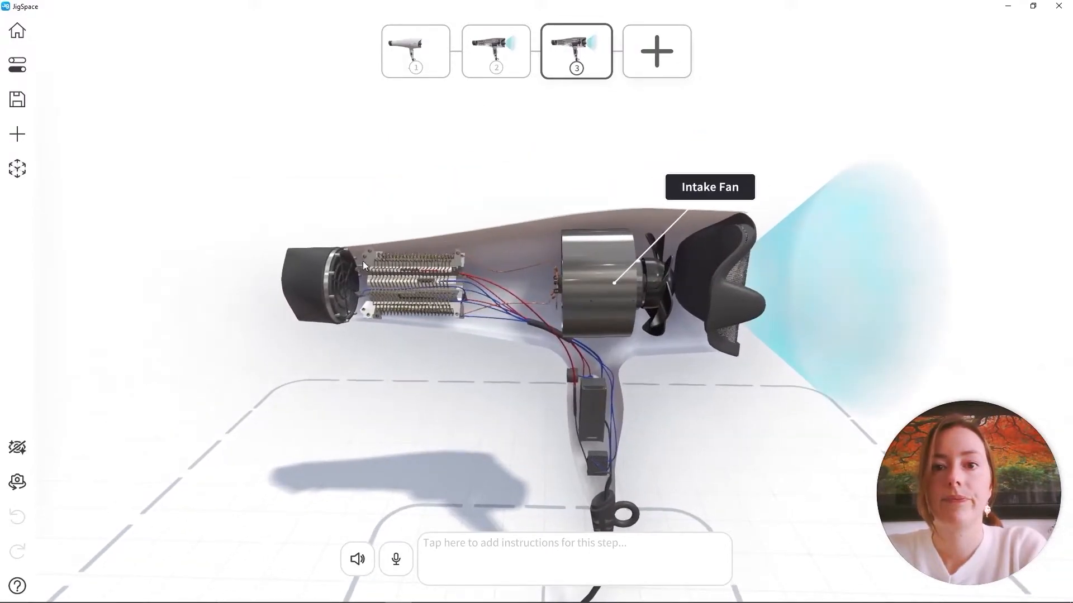
{"action": "left_click_drag", "start_coordinate": [534, 316], "coordinate": [505, 305]}
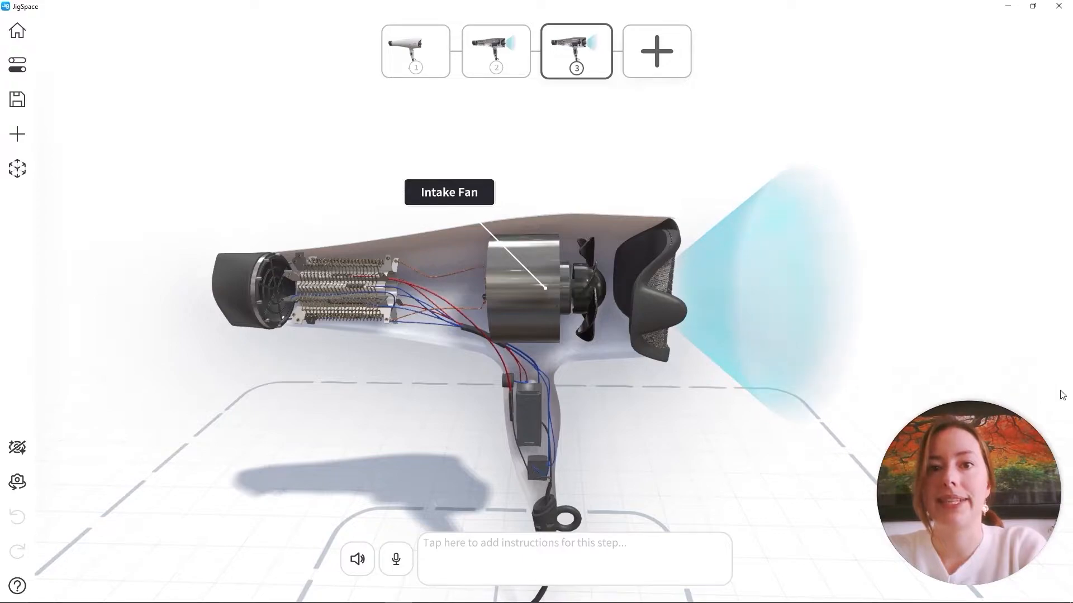
{"action": "left_click", "coordinate": [754, 240]}
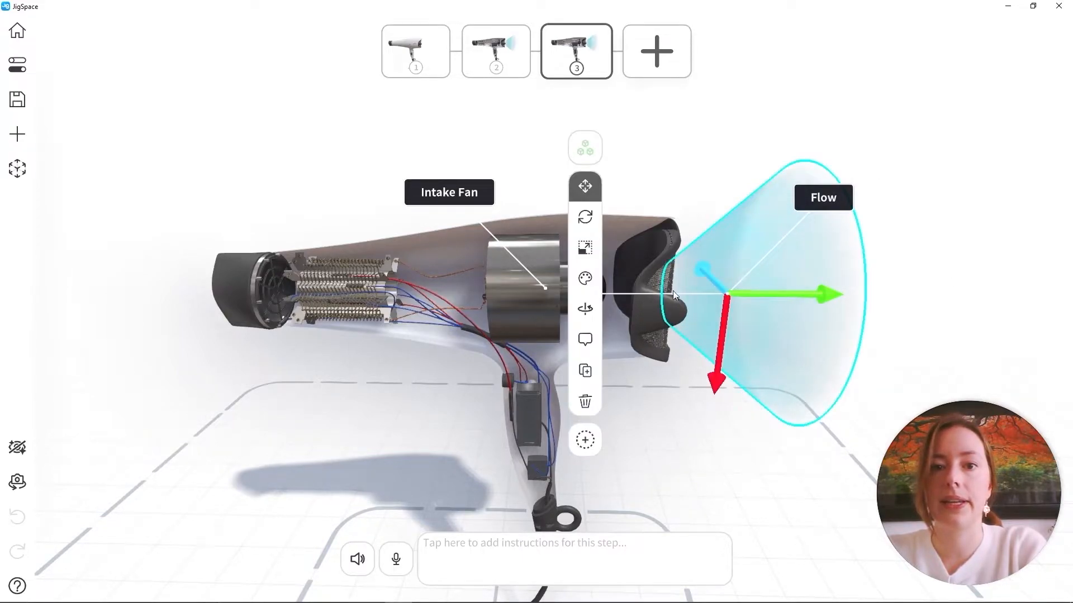
{"action": "left_click", "coordinate": [583, 279]}
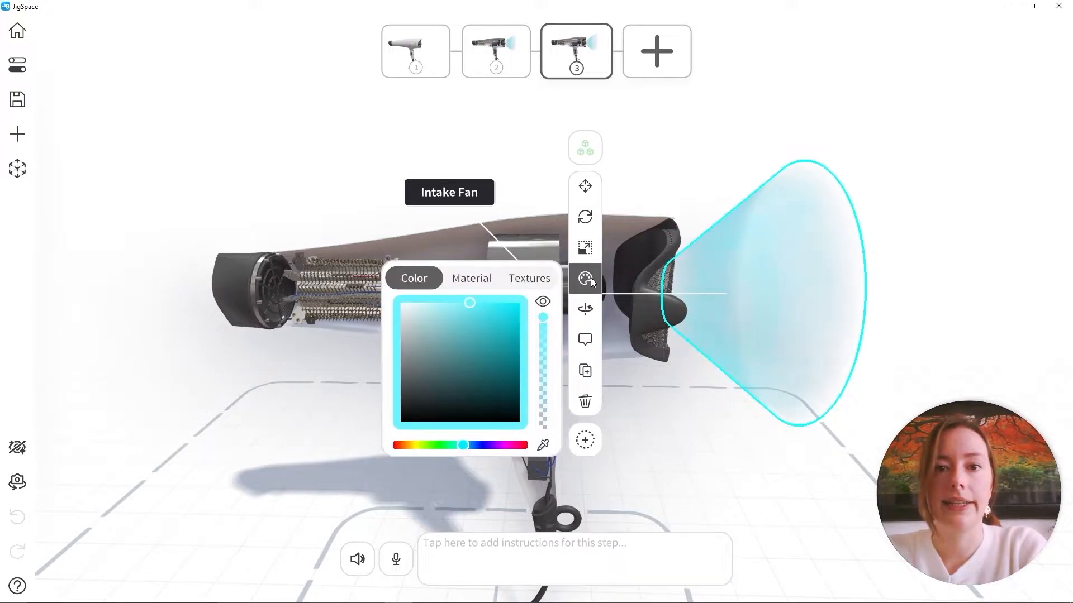
{"action": "left_click", "coordinate": [543, 303]}
{"action": "left_click", "coordinate": [712, 133]}
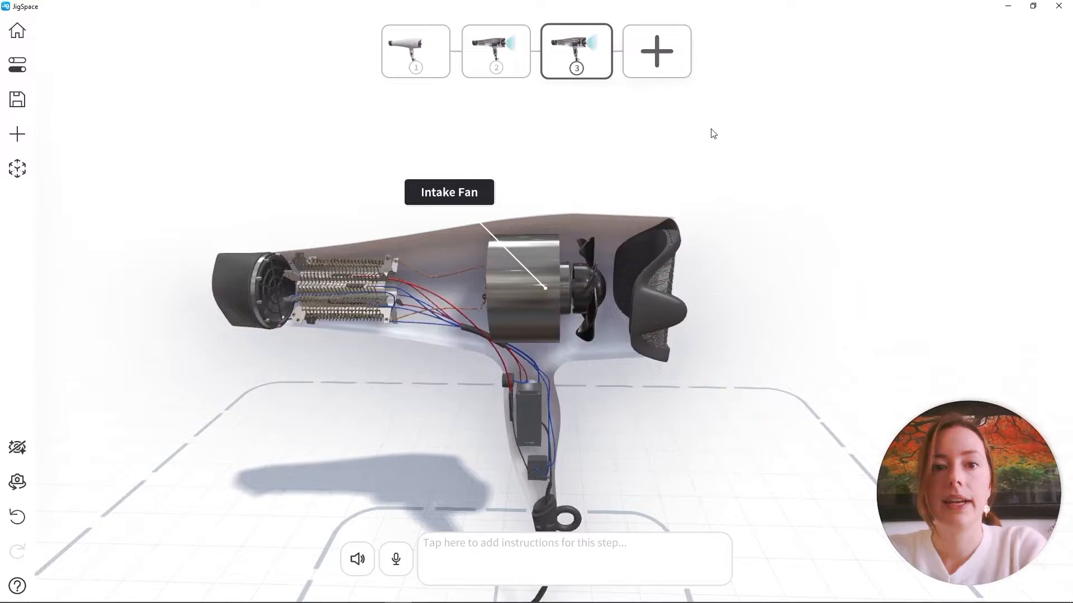
Turn off Always show for the Intake Fan label in step 3
{"action": "scroll", "coordinate": [621, 294], "scroll_direction": "up", "scroll_amount": 5}
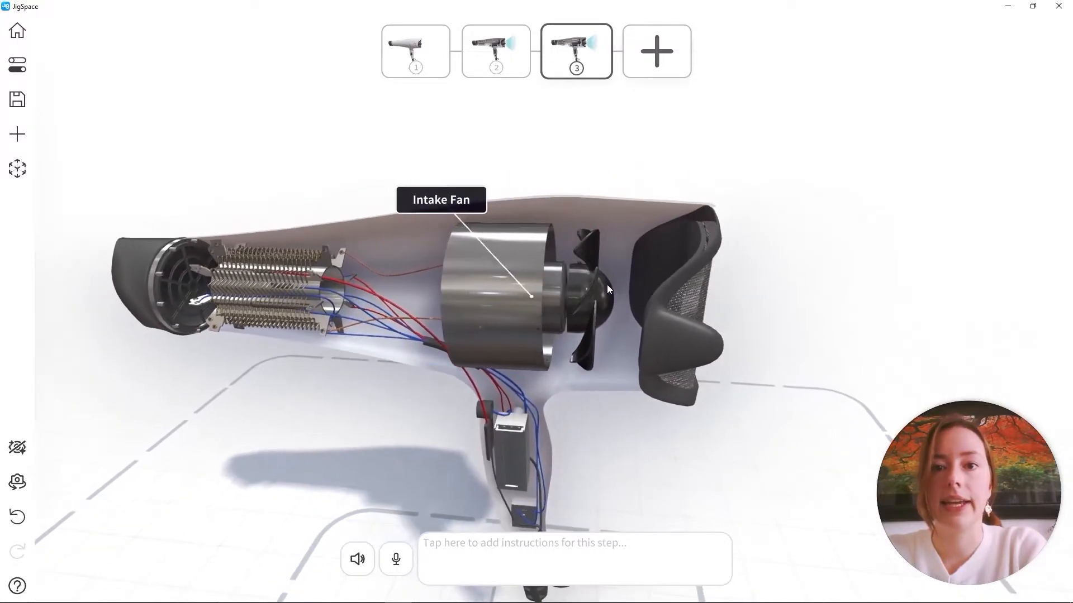
{"action": "left_click", "coordinate": [593, 281]}
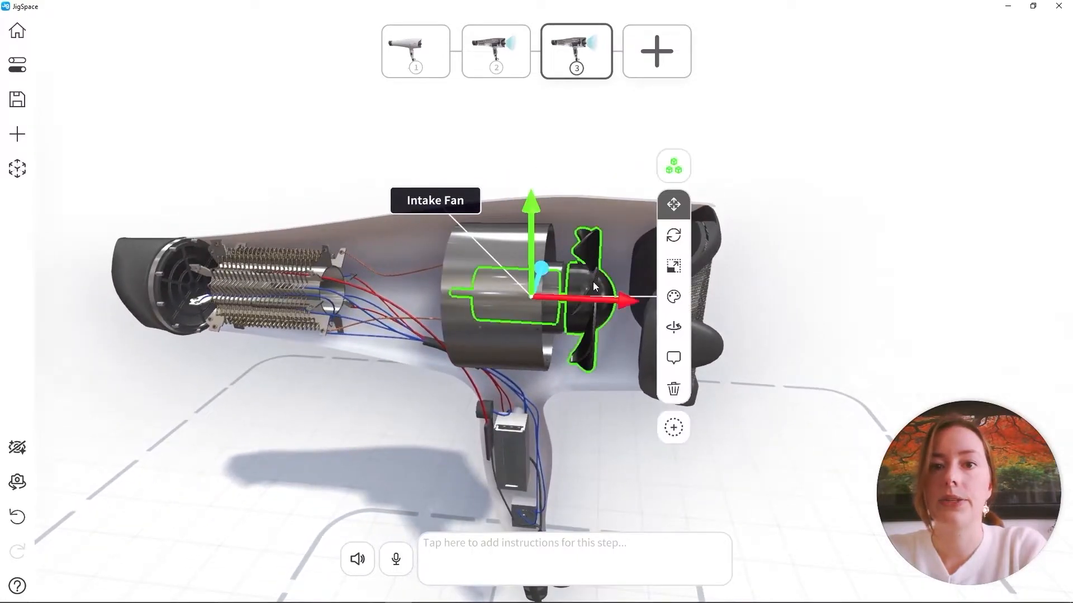
{"action": "left_click", "coordinate": [671, 355]}
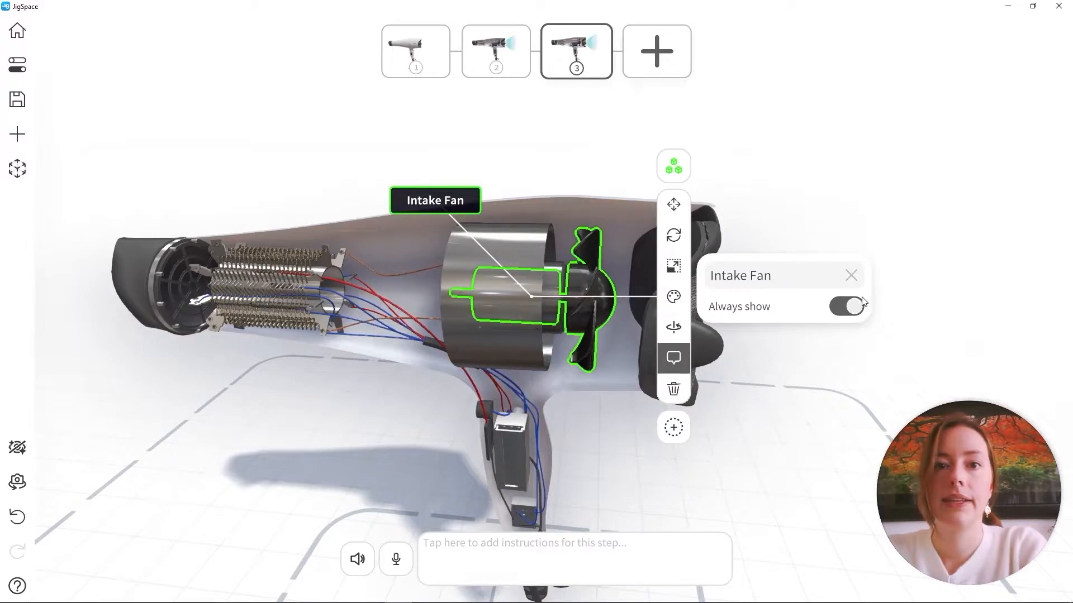
{"action": "left_click", "coordinate": [786, 163]}
Label the heating coils "Nichrome Wire" in step 3 and set the label to always show
{"action": "mouse_move", "coordinate": [497, 318]}
{"action": "left_mouse_down"}
{"action": "mouse_move", "coordinate": [551, 341]}
{"action": "mouse_move", "coordinate": [551, 351]}
{"action": "mouse_move", "coordinate": [666, 352]}
{"action": "mouse_move", "coordinate": [625, 351]}
{"action": "left_mouse_up"}
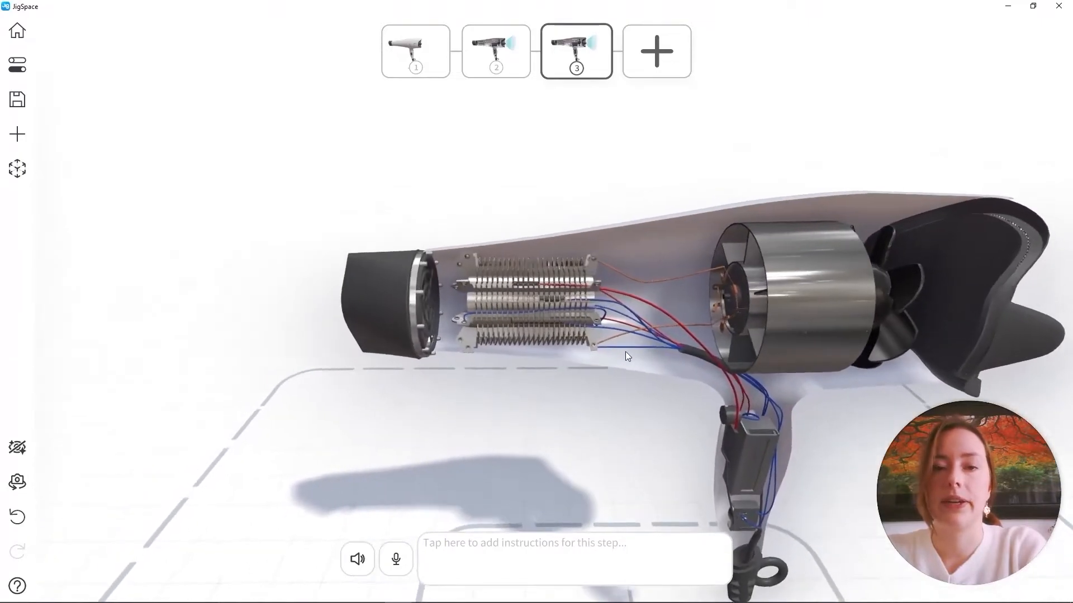
{"action": "scroll", "coordinate": [585, 269], "scroll_direction": "up", "scroll_amount": 6}
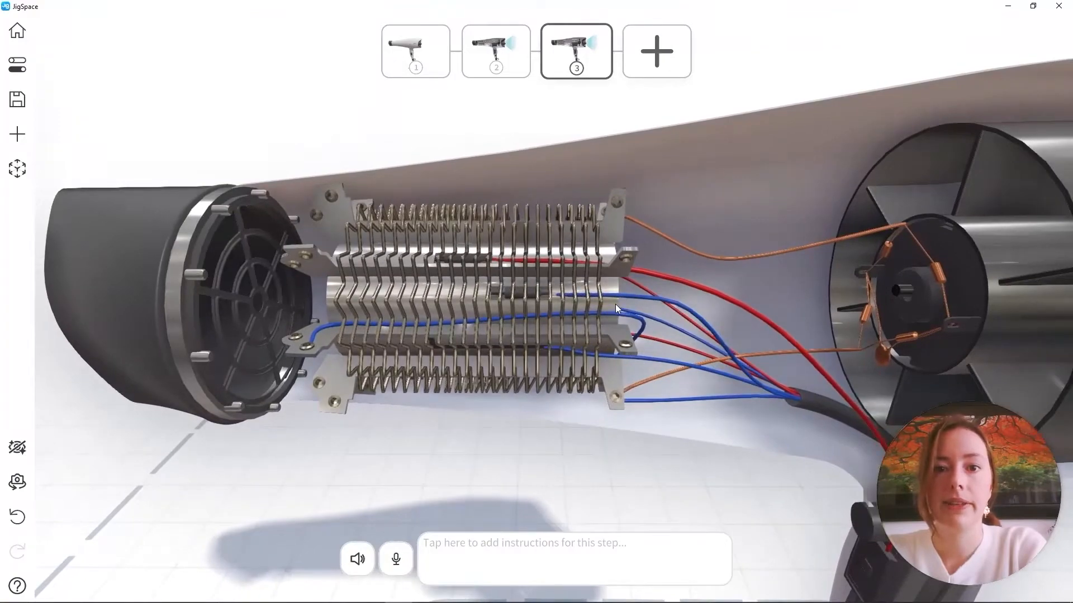
{"action": "left_click", "coordinate": [600, 300]}
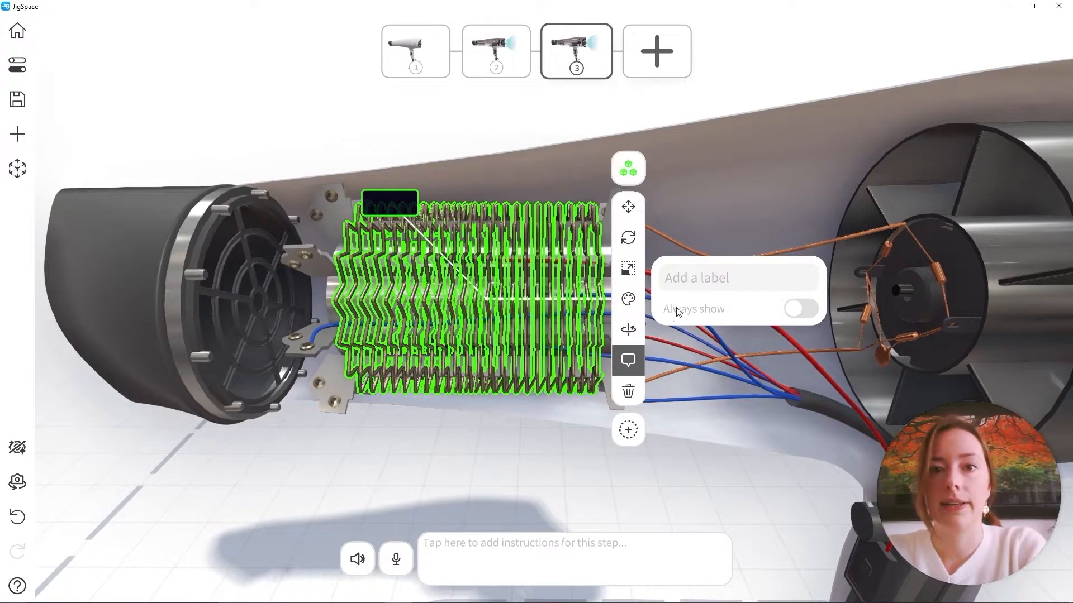
{"action": "left_click", "coordinate": [708, 292]}
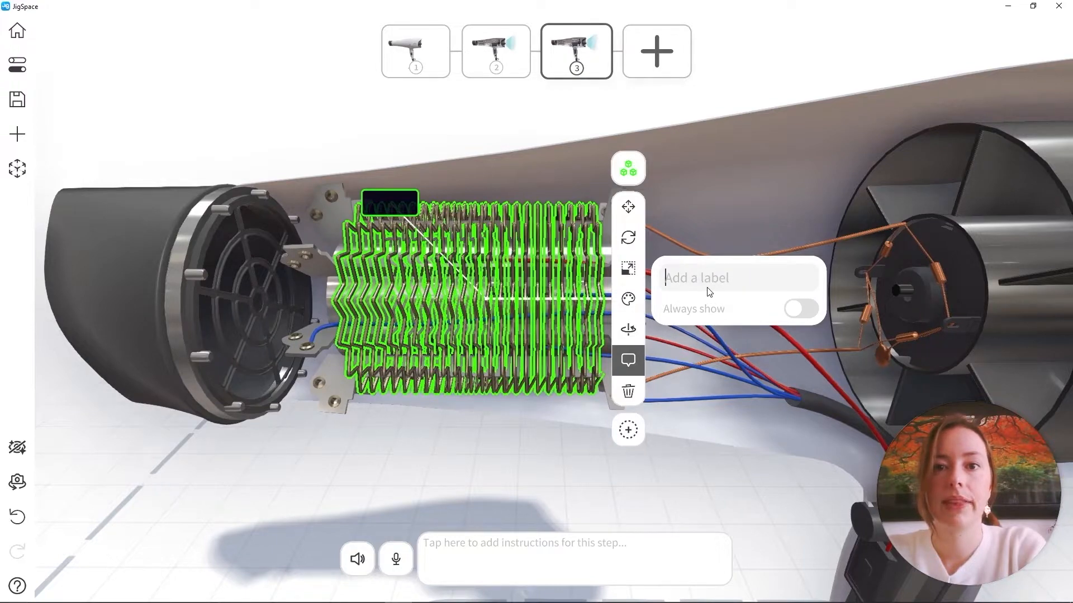
{"action": "type", "text": "Nichrome Wire"}
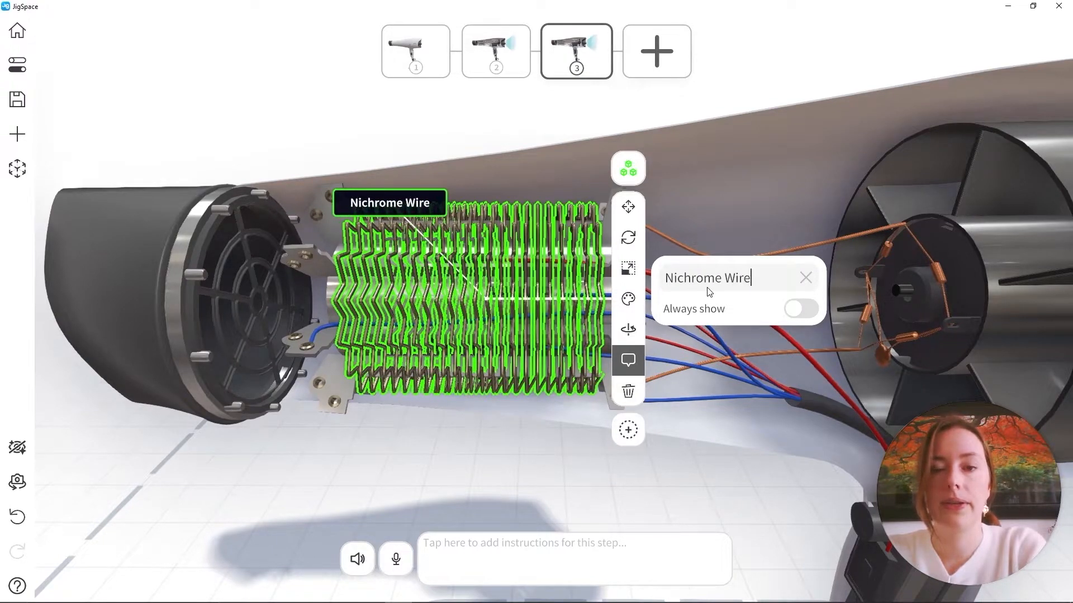
{"action": "left_click", "coordinate": [794, 312]}
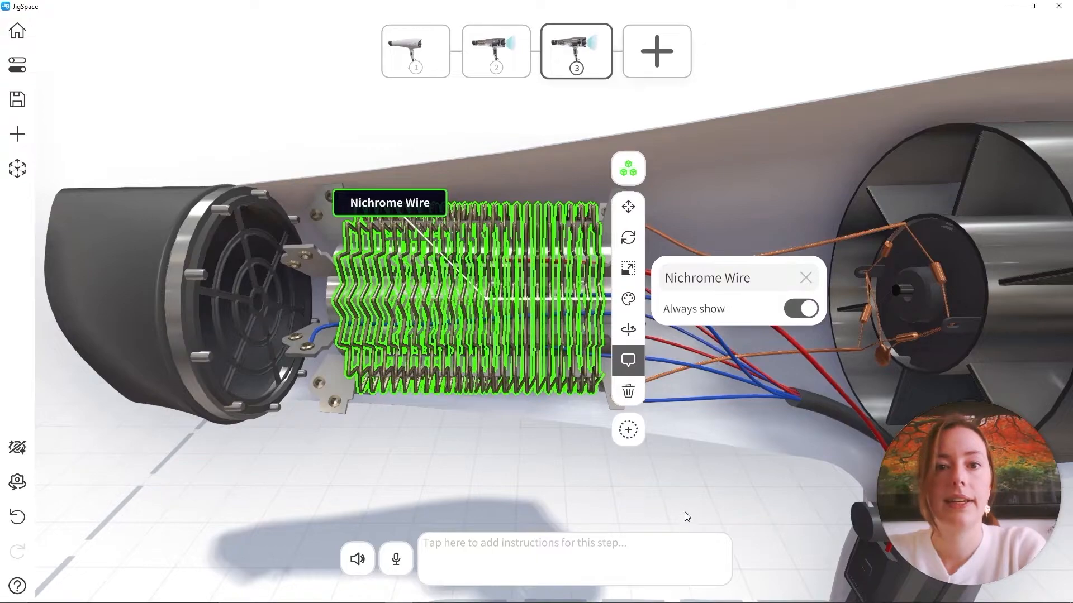
{"action": "left_click", "coordinate": [495, 460]}
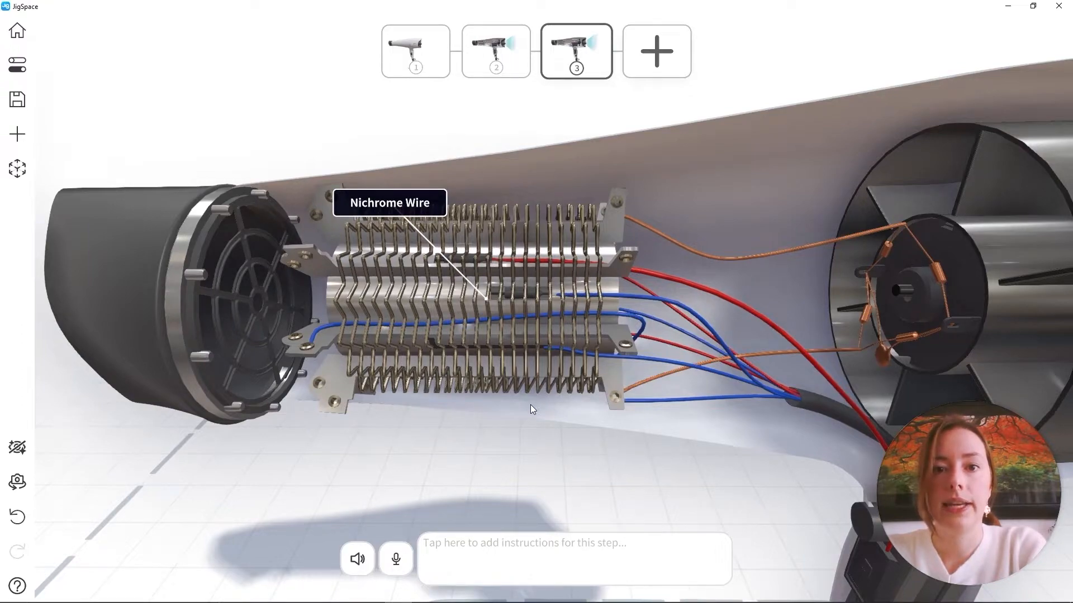
Recolor the nichrome wire coils a saturated orange-red in step 3
{"action": "left_click", "coordinate": [550, 263]}
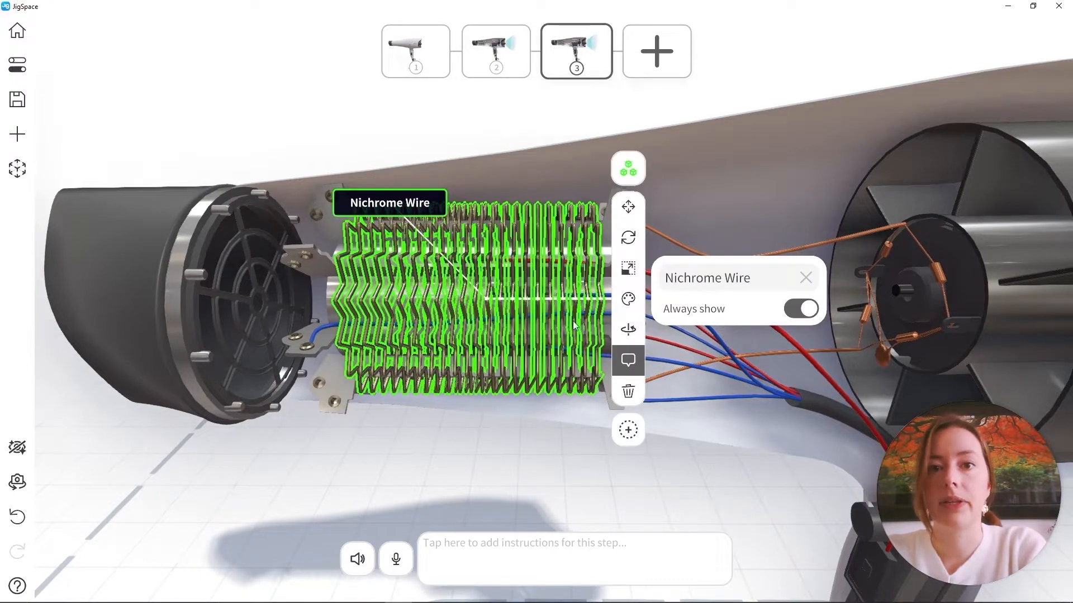
{"action": "left_click", "coordinate": [627, 299]}
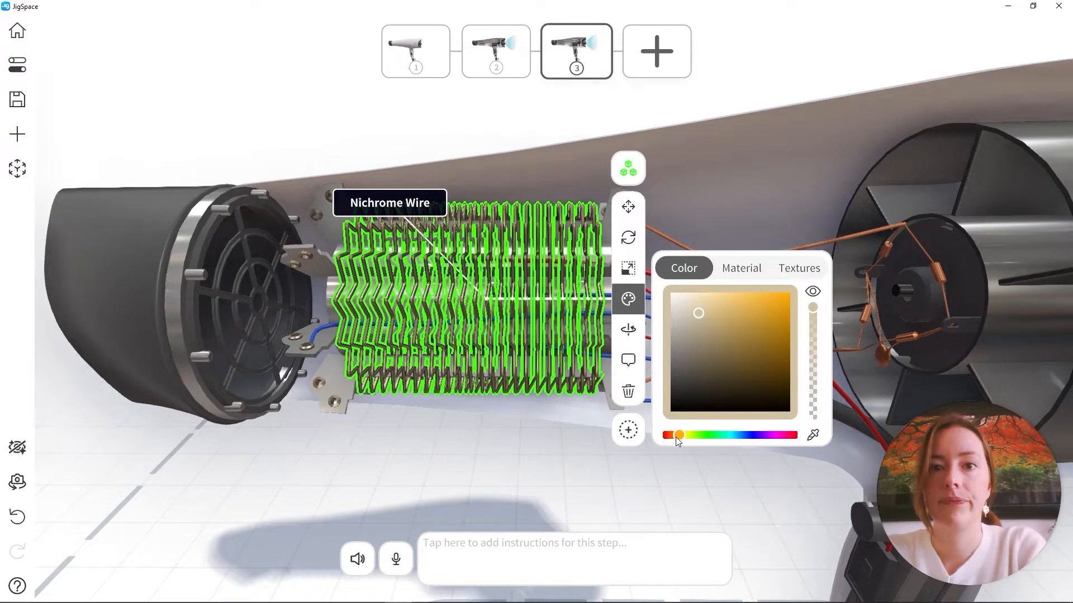
{"action": "left_click_drag", "start_coordinate": [677, 439], "coordinate": [666, 437]}
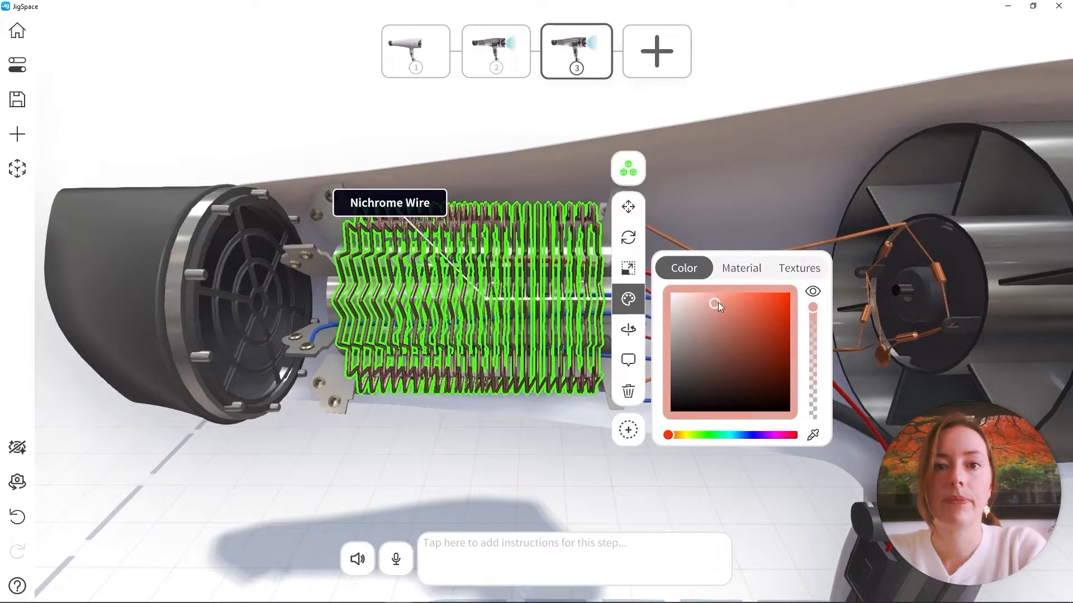
{"action": "left_click_drag", "start_coordinate": [719, 303], "coordinate": [766, 286]}
{"action": "left_click", "coordinate": [441, 455]}
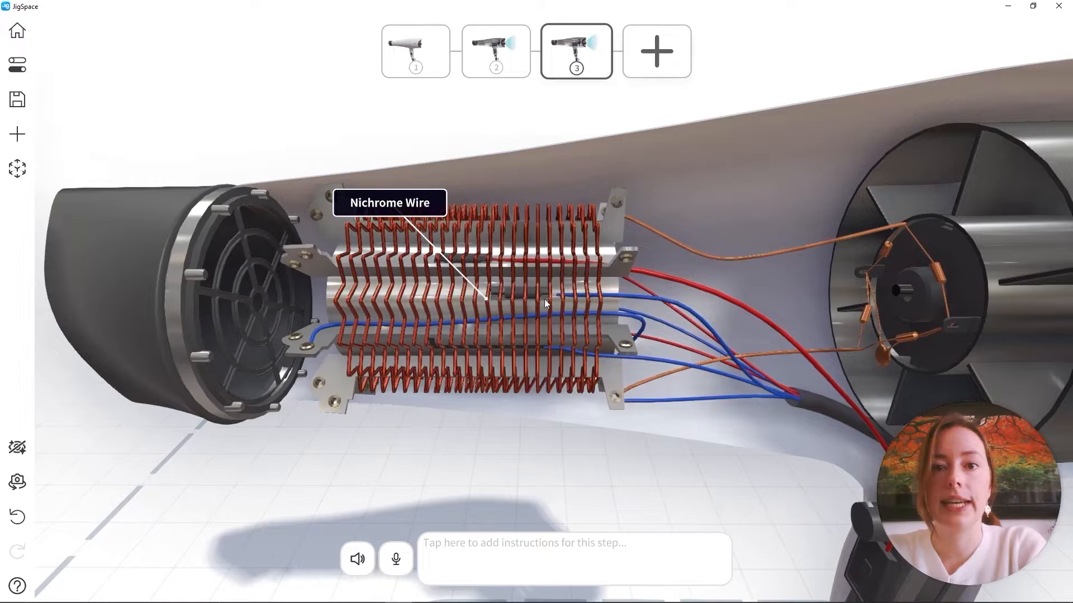
Recolor the metal plates inside the nichrome coils red in step 3 and compare the result with step 2
{"action": "left_click", "coordinate": [613, 231]}
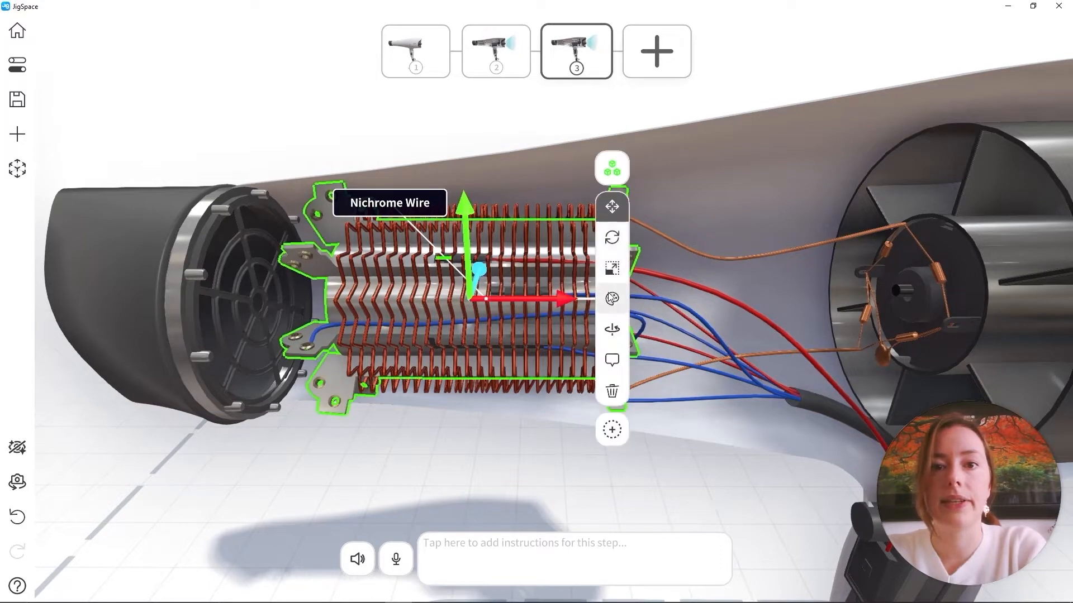
{"action": "left_click", "coordinate": [611, 301]}
{"action": "left_click_drag", "start_coordinate": [671, 288], "coordinate": [693, 288]}
{"action": "left_click", "coordinate": [371, 458]}
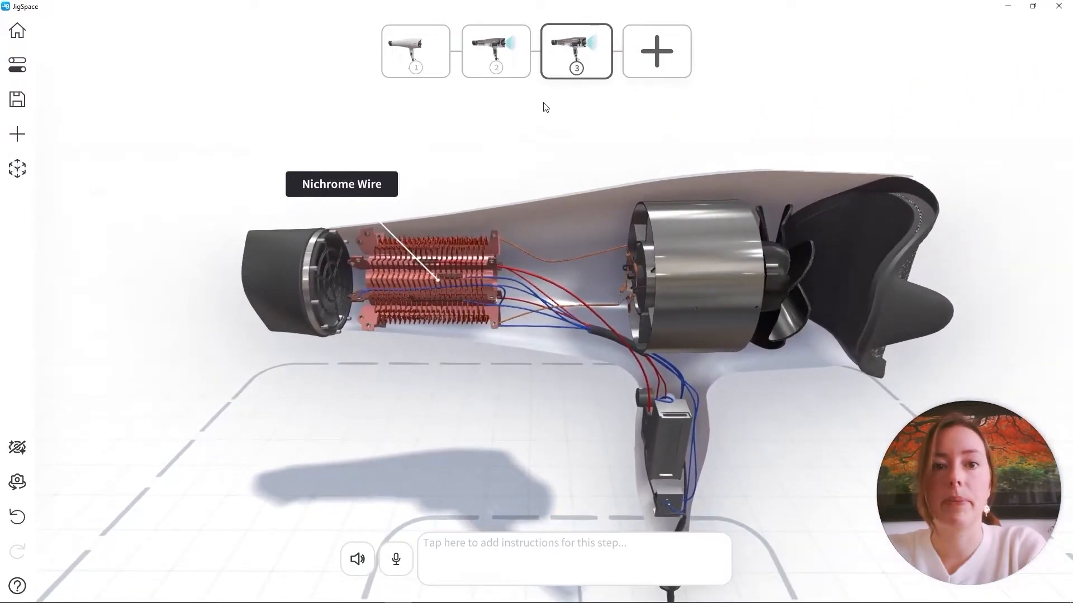
{"action": "left_click", "coordinate": [496, 54]}
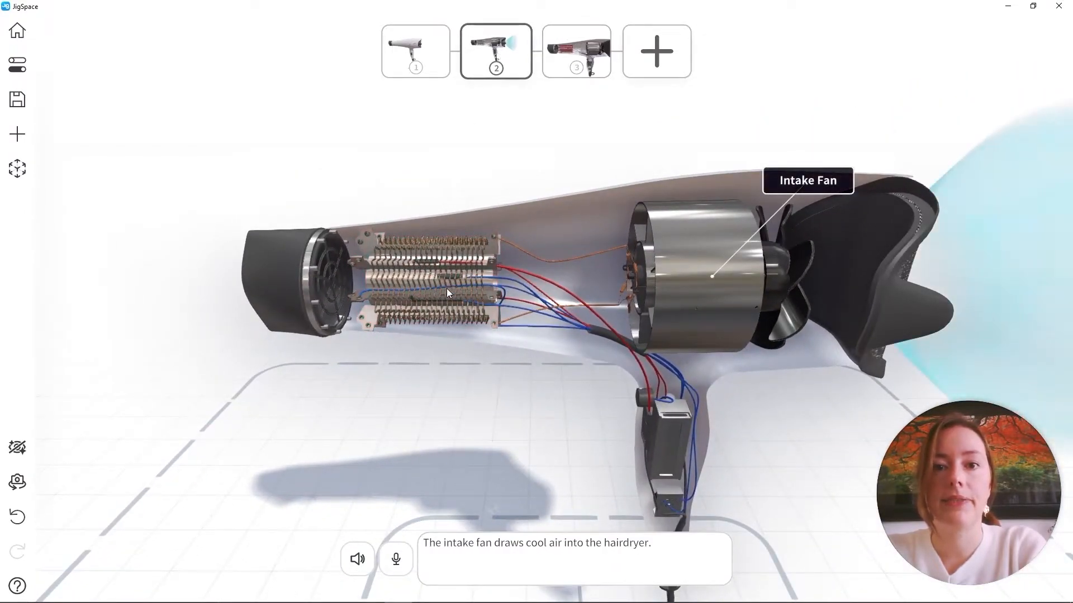
{"action": "left_click", "coordinate": [577, 45]}
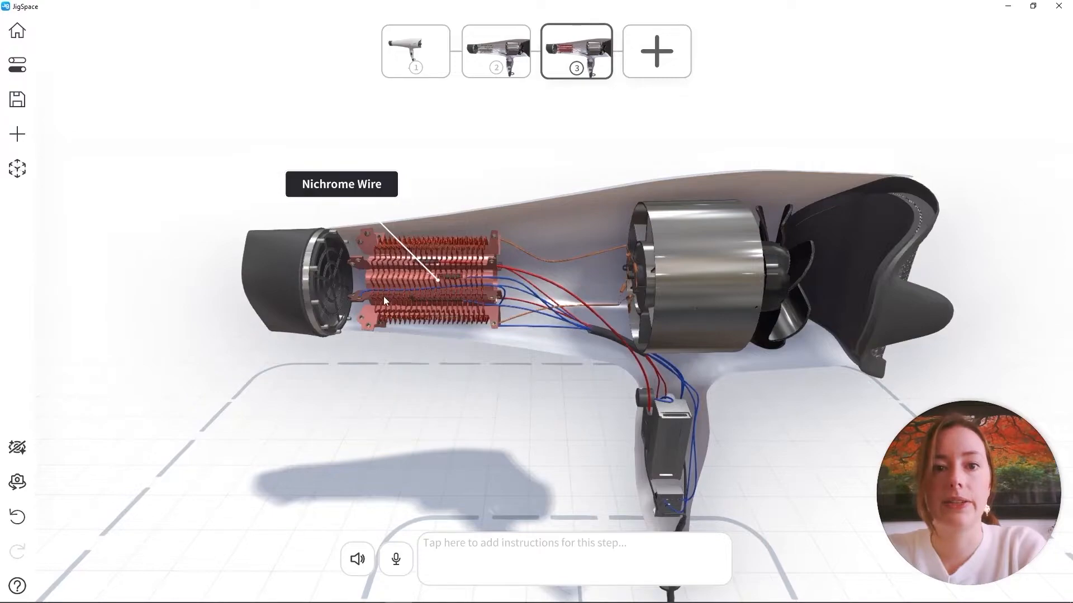
Insert a Flow Cone (Out) effect in step 3 and add it to all steps
{"action": "right_click_drag", "start_coordinate": [385, 296], "coordinate": [523, 334]}
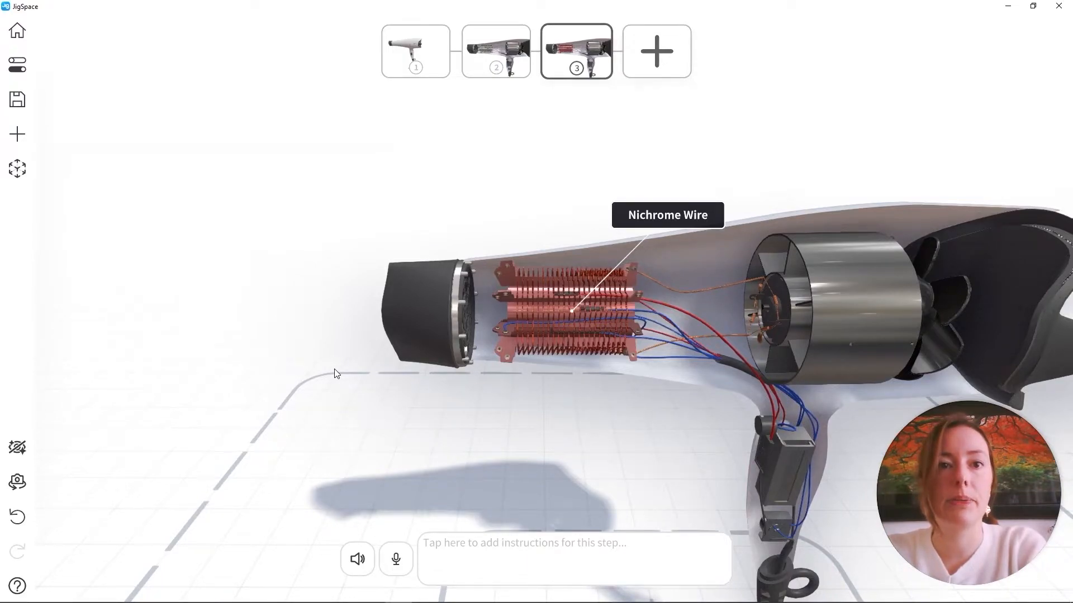
{"action": "left_click", "coordinate": [28, 130]}
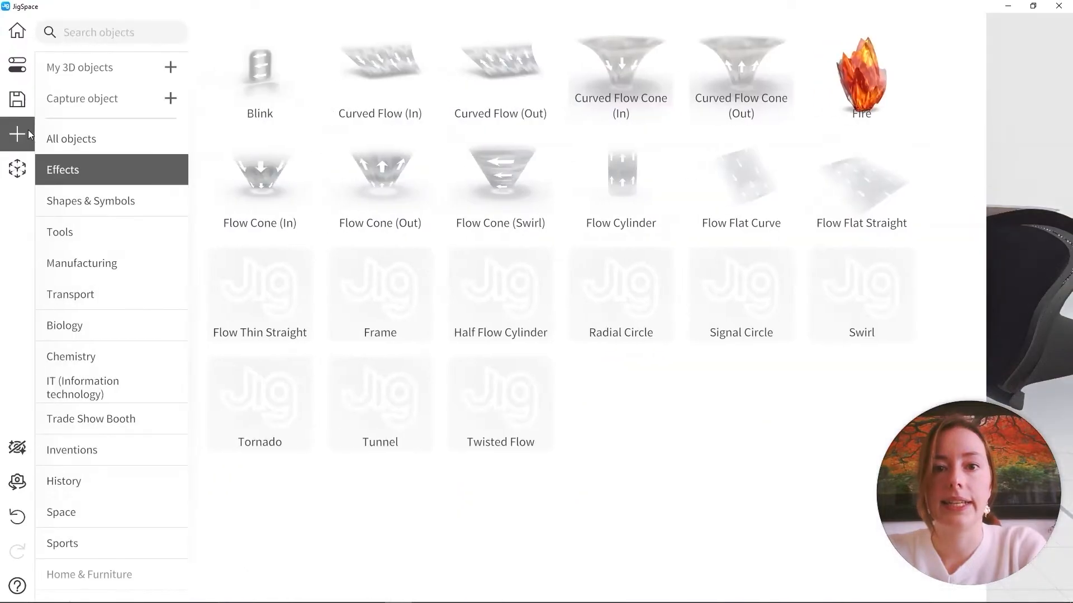
{"action": "left_click", "coordinate": [391, 185]}
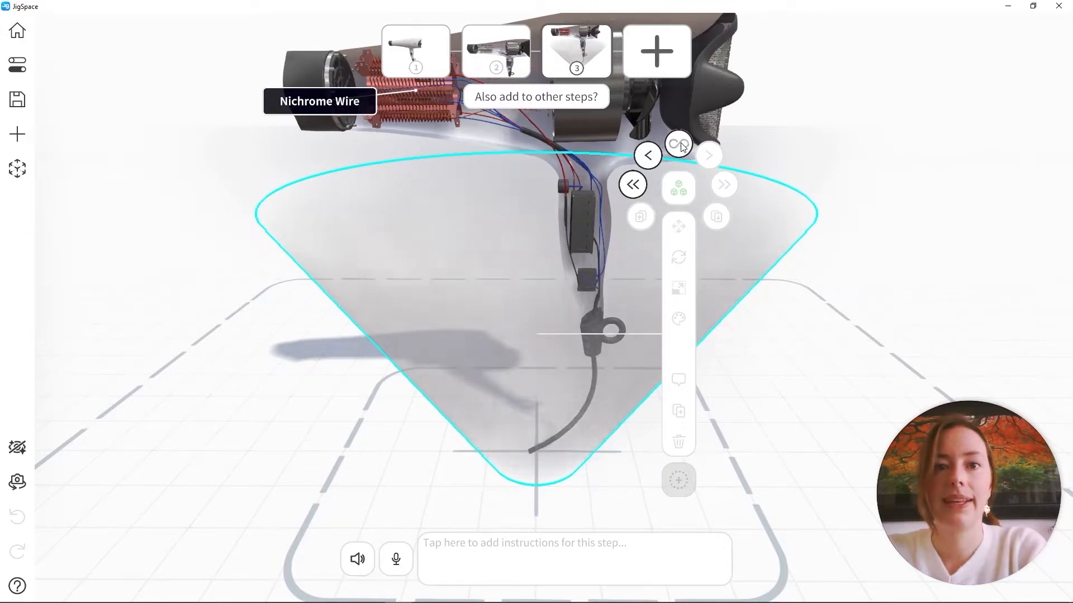
{"action": "left_click", "coordinate": [679, 144]}
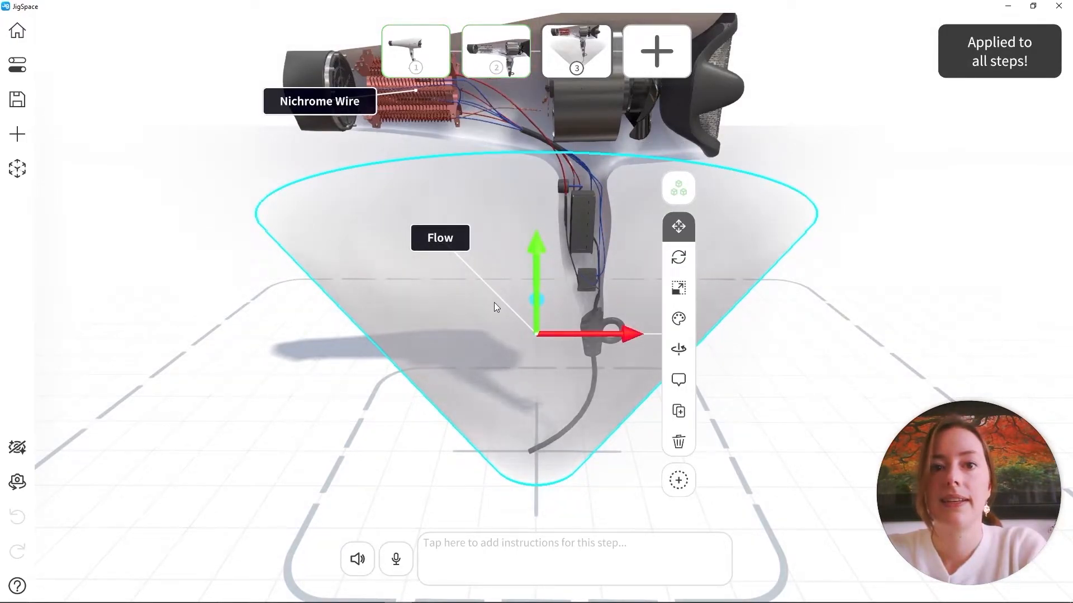
Raise the new flow cone to nozzle height and rotate it so its wide end points away from the hairdryer
{"action": "left_click_drag", "start_coordinate": [507, 309], "coordinate": [484, 363]}
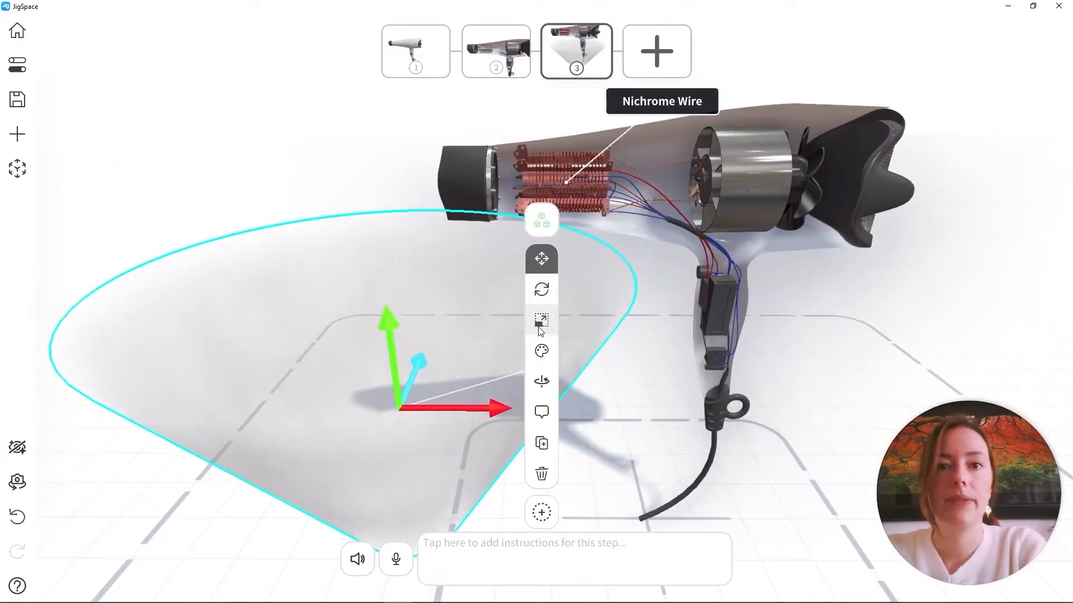
{"action": "left_click_drag", "start_coordinate": [390, 353], "coordinate": [381, 116]}
{"action": "left_click", "coordinate": [513, 171]}
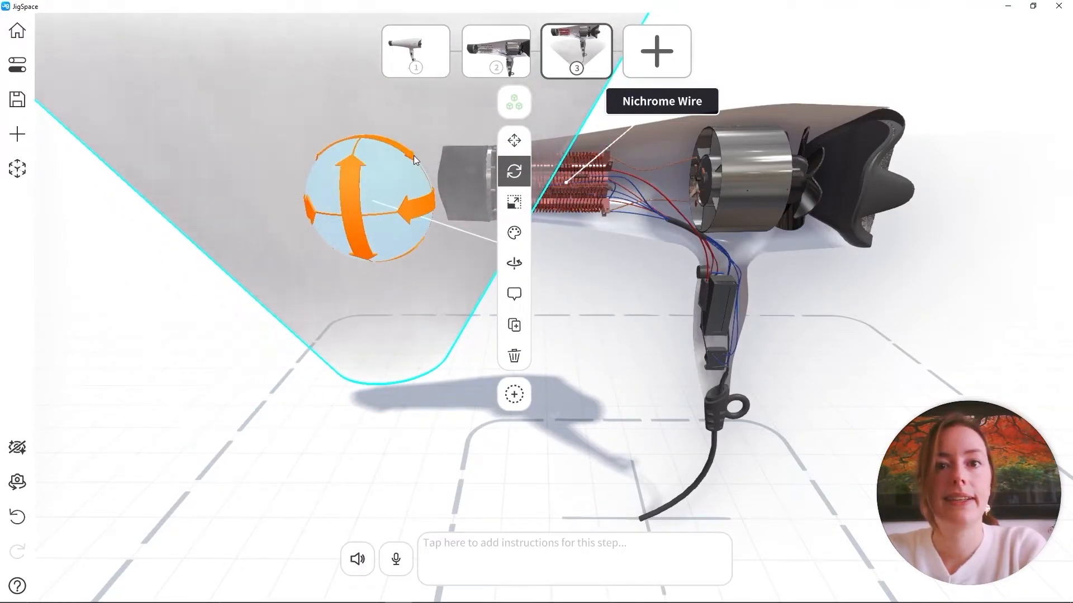
{"action": "left_click_drag", "start_coordinate": [414, 161], "coordinate": [253, 210]}
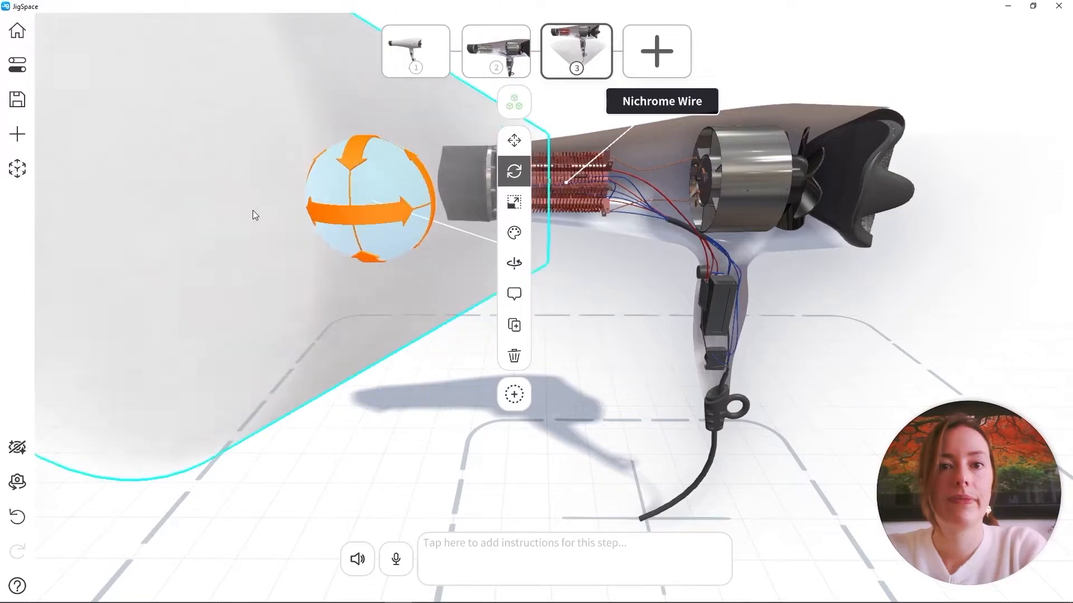
Scale the flow cone down uniformly and narrow its depth to match the nozzle opening
{"action": "left_click", "coordinate": [519, 202]}
{"action": "left_click_drag", "start_coordinate": [375, 202], "coordinate": [208, 201]}
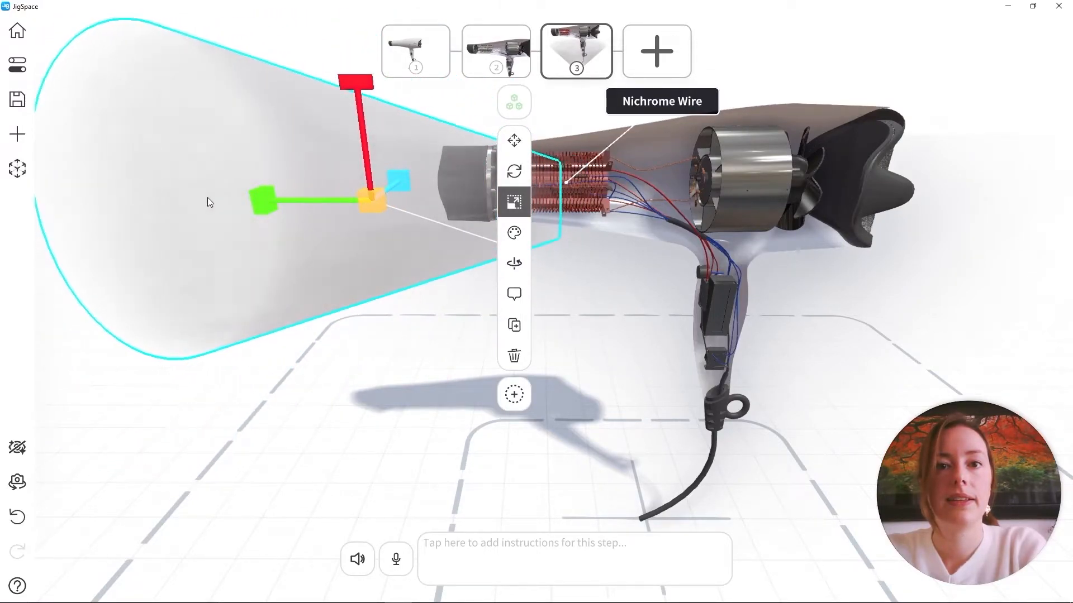
{"action": "left_click_drag", "start_coordinate": [380, 207], "coordinate": [299, 203]}
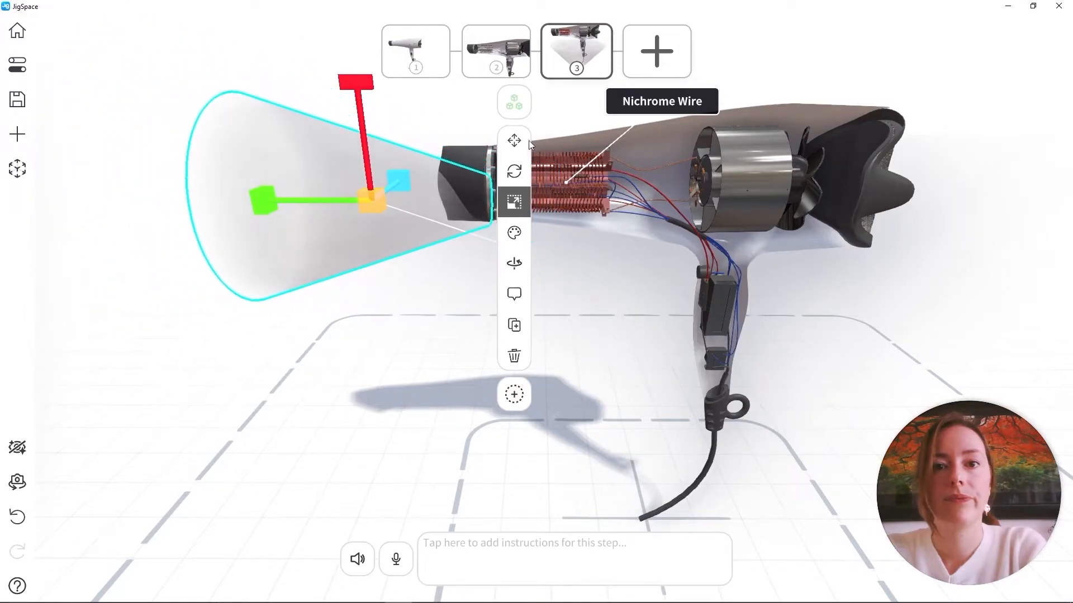
{"action": "left_click", "coordinate": [528, 141]}
{"action": "left_click_drag", "start_coordinate": [407, 318], "coordinate": [691, 274]}
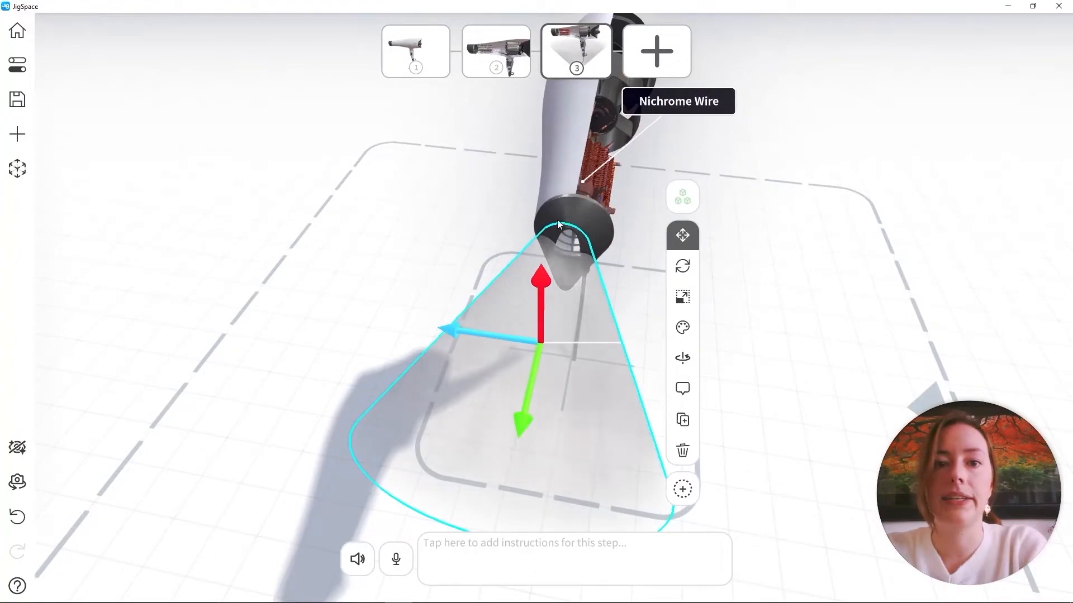
{"action": "left_click", "coordinate": [682, 296]}
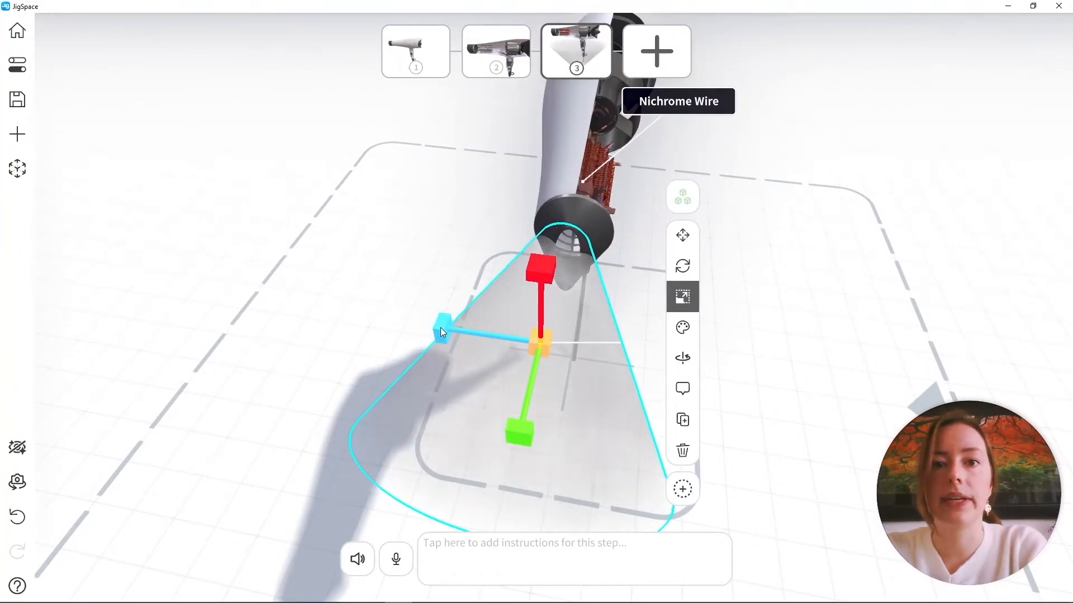
{"action": "left_click_drag", "start_coordinate": [446, 327], "coordinate": [488, 338]}
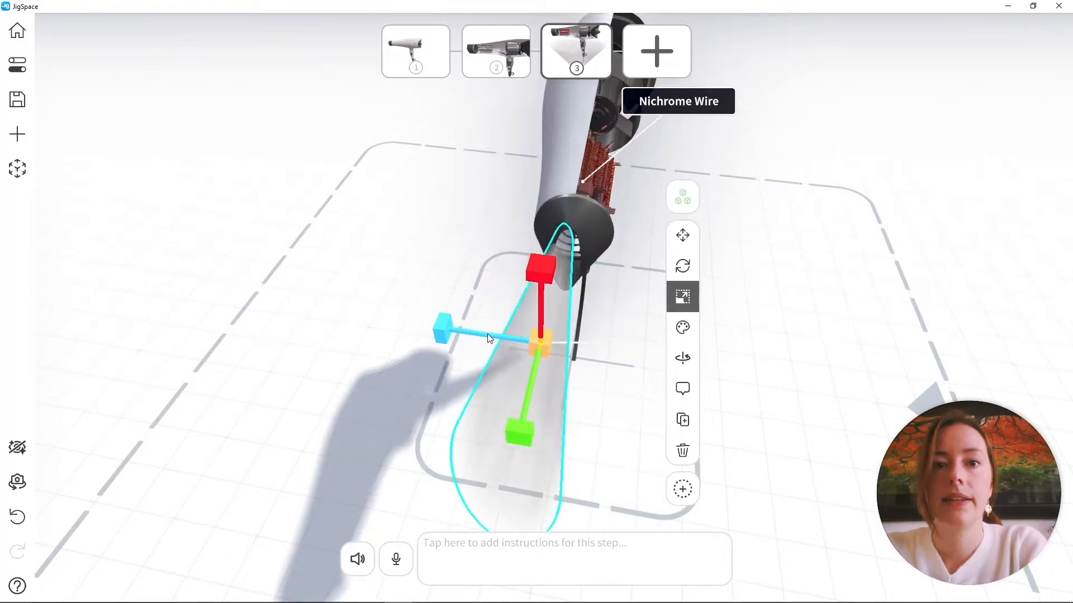
Move the flow cone into line with the nozzle so the air stream starts at its outlet
{"action": "left_click", "coordinate": [682, 235]}
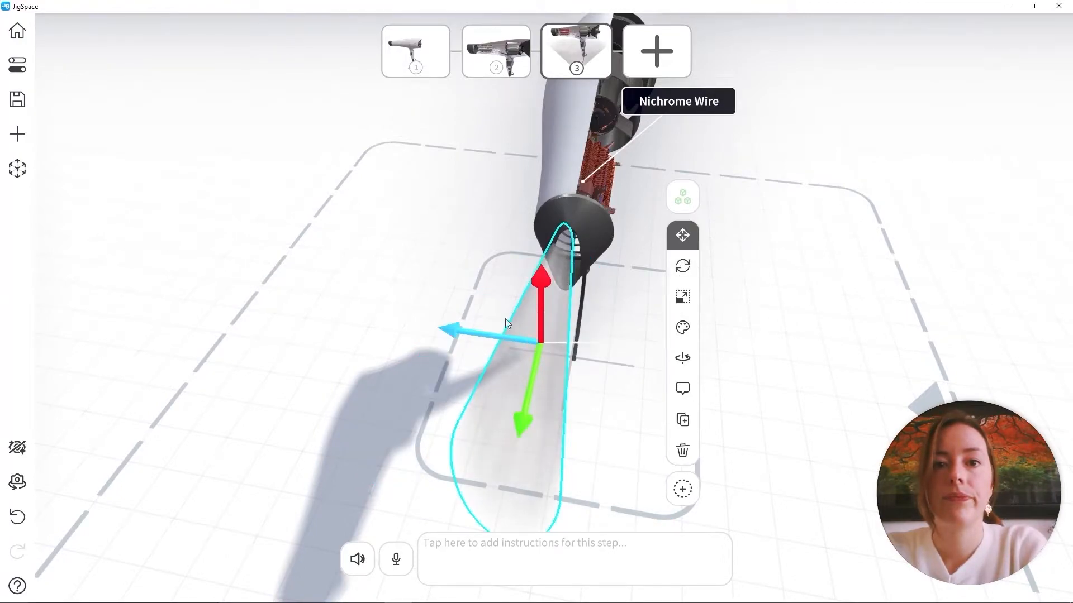
{"action": "left_click_drag", "start_coordinate": [448, 329], "coordinate": [454, 327]}
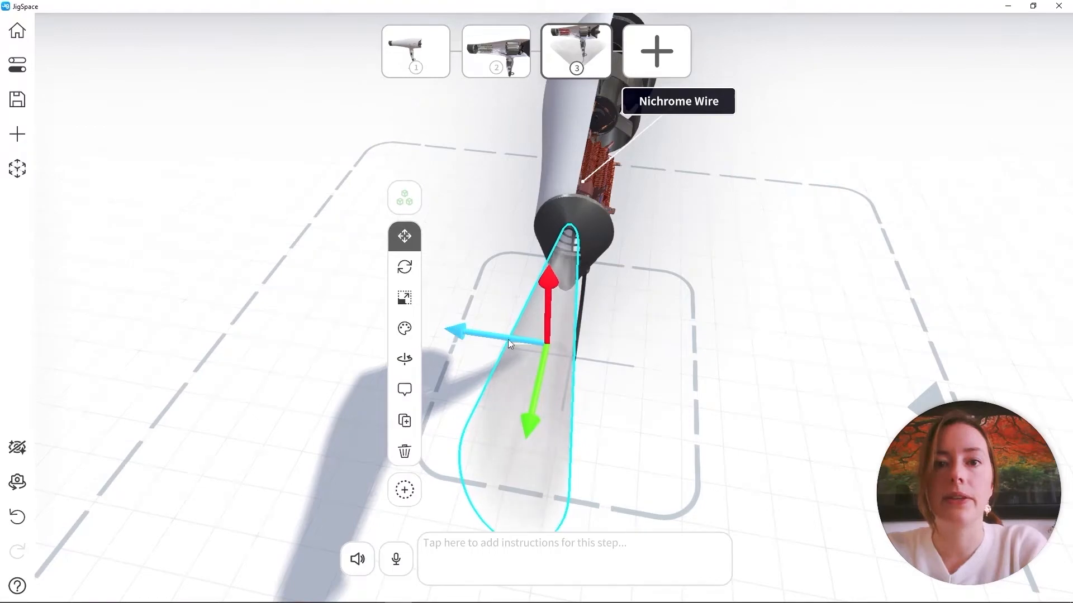
{"action": "left_click_drag", "start_coordinate": [694, 350], "coordinate": [423, 300]}
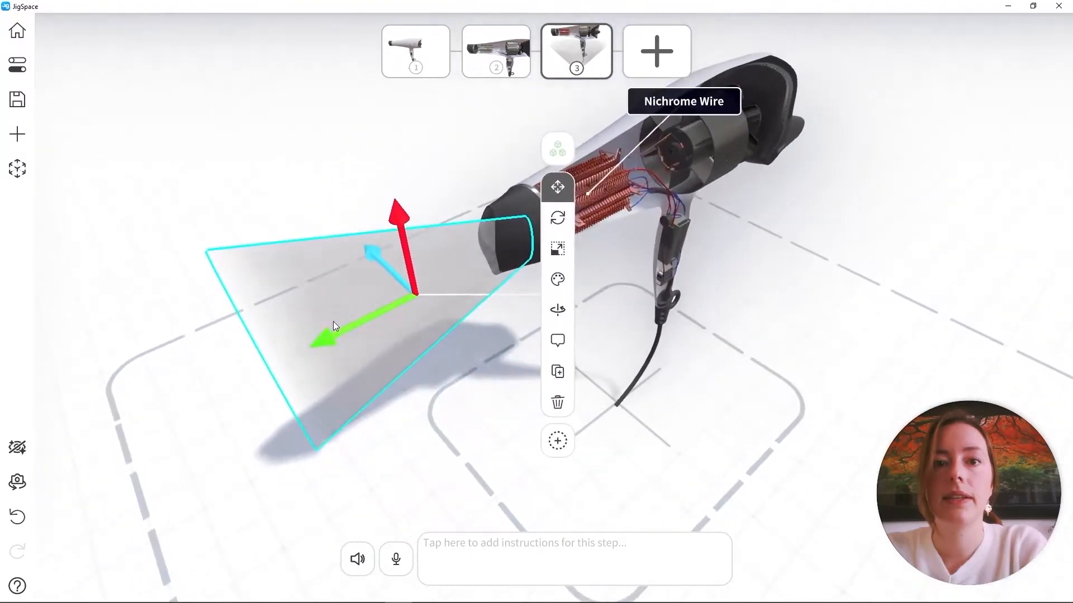
{"action": "left_click_drag", "start_coordinate": [333, 320], "coordinate": [290, 339]}
{"action": "left_click_drag", "start_coordinate": [370, 255], "coordinate": [365, 238]}
{"action": "left_click", "coordinate": [447, 368]}
{"action": "left_click_drag", "start_coordinate": [447, 369], "coordinate": [376, 283]}
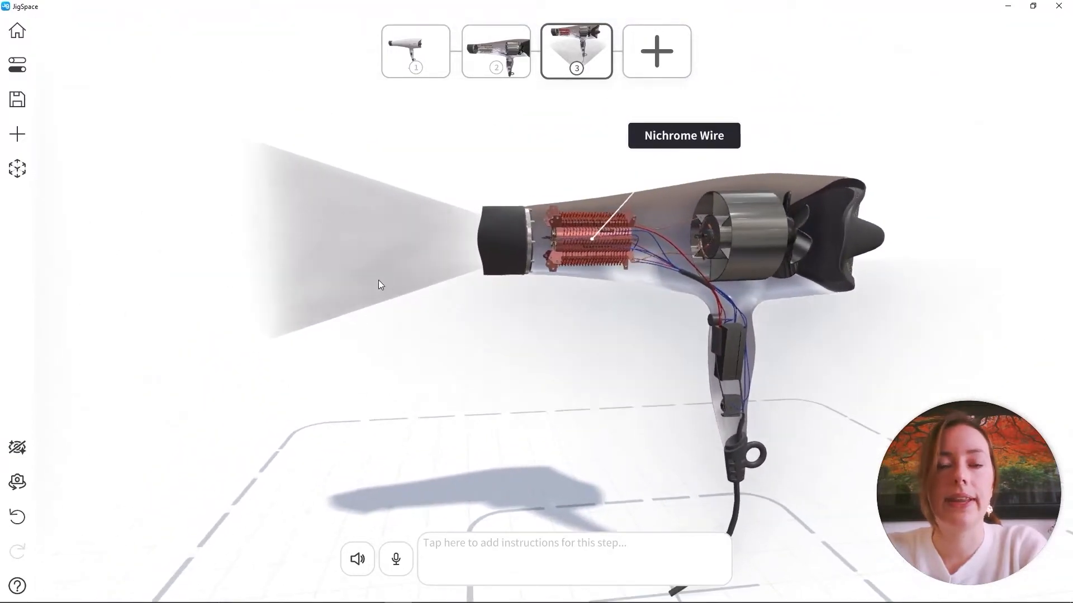
Recolor the flow cone at the nozzle light red to represent warm air
{"action": "left_click", "coordinate": [343, 192]}
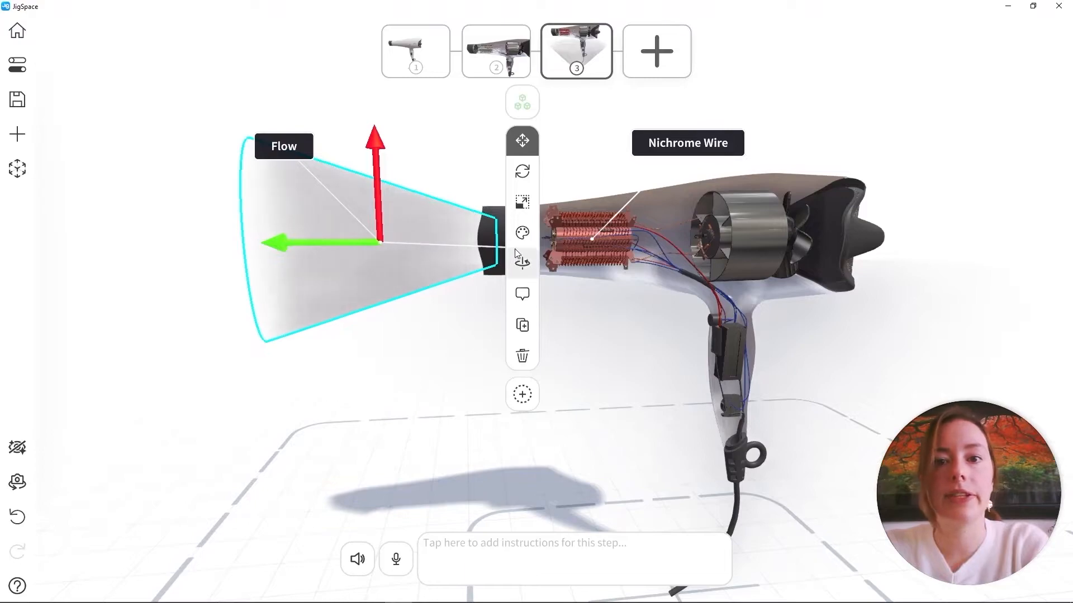
{"action": "left_click", "coordinate": [522, 233]}
{"action": "left_click_drag", "start_coordinate": [565, 283], "coordinate": [603, 257]}
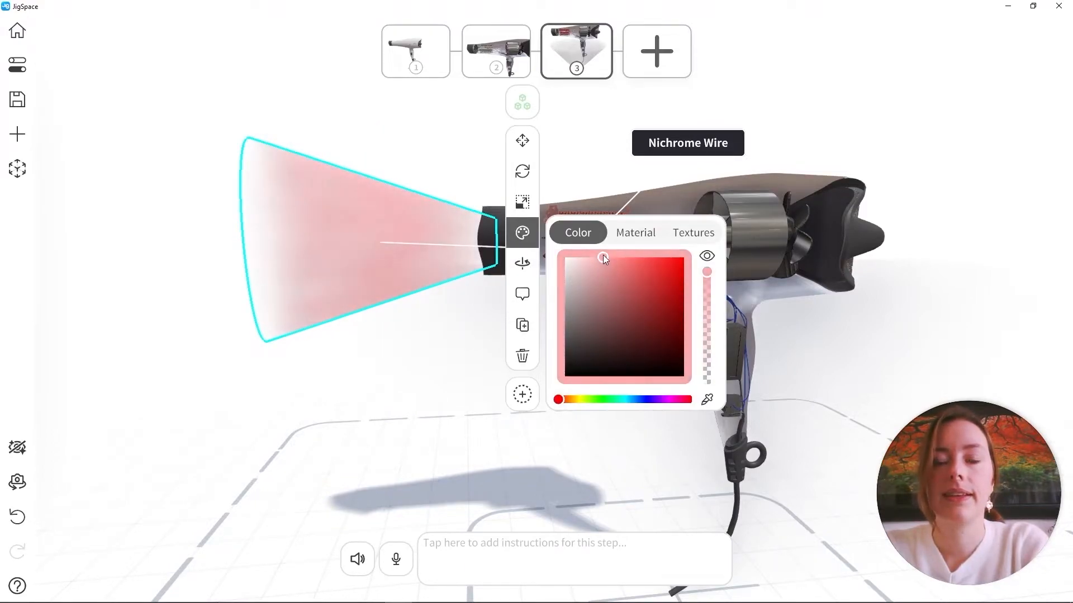
{"action": "left_click", "coordinate": [592, 134]}
Enter the step 3 instructions "Then the nichrome wire heats the mica plating which in turn warms the air."
{"action": "left_click_drag", "start_coordinate": [732, 286], "coordinate": [670, 280]}
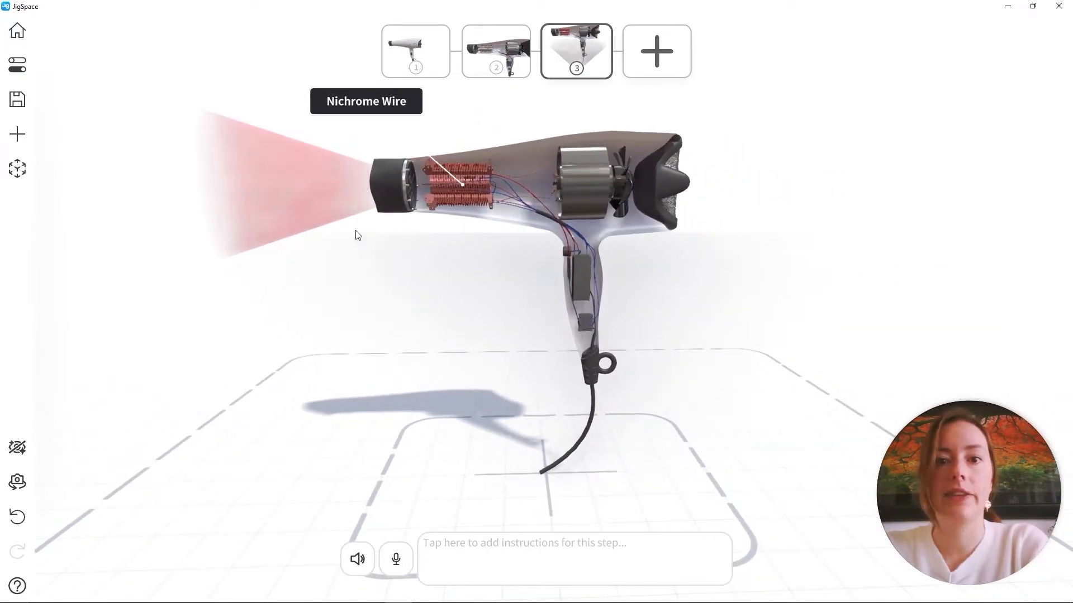
{"action": "middle_click_drag", "start_coordinate": [611, 271], "coordinate": [632, 281]}
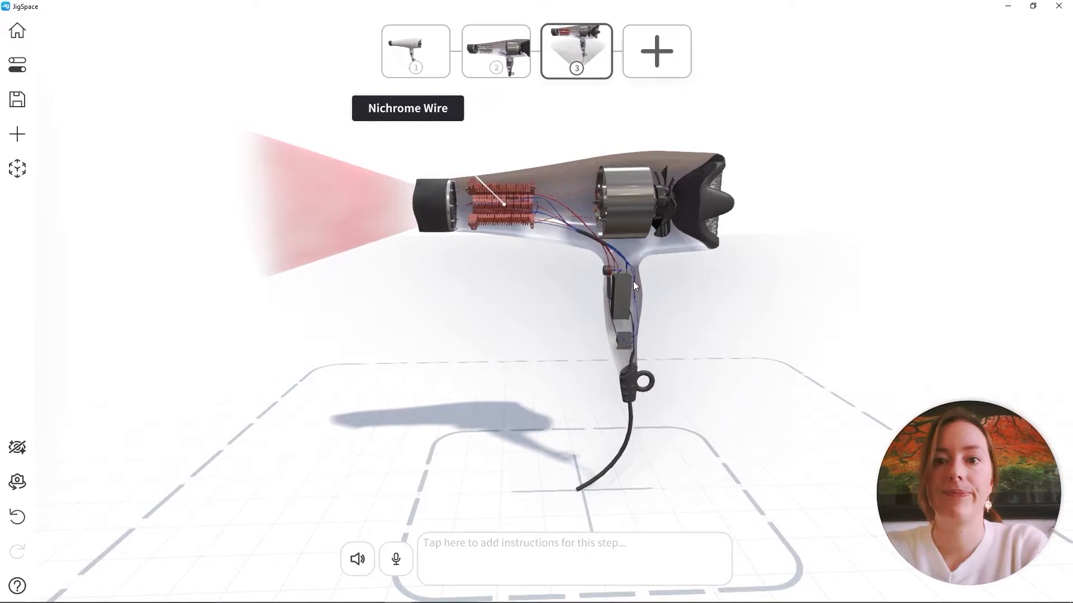
{"action": "left_click", "coordinate": [576, 542]}
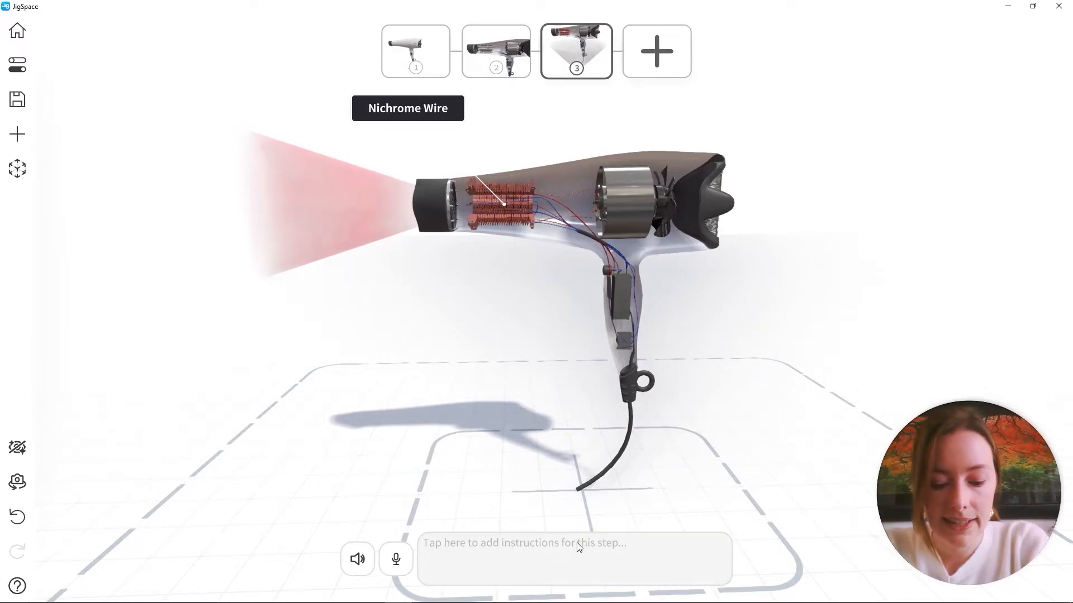
{"action": "type", "text": "Then the nichr"}
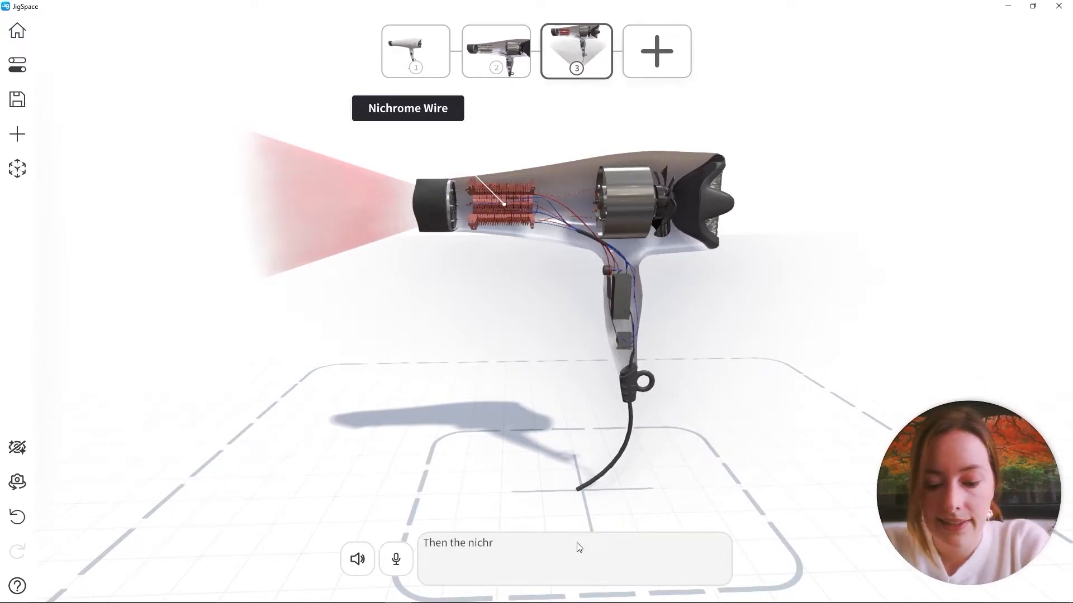
{"action": "type", "text": "ome wire heats the mica plating "}
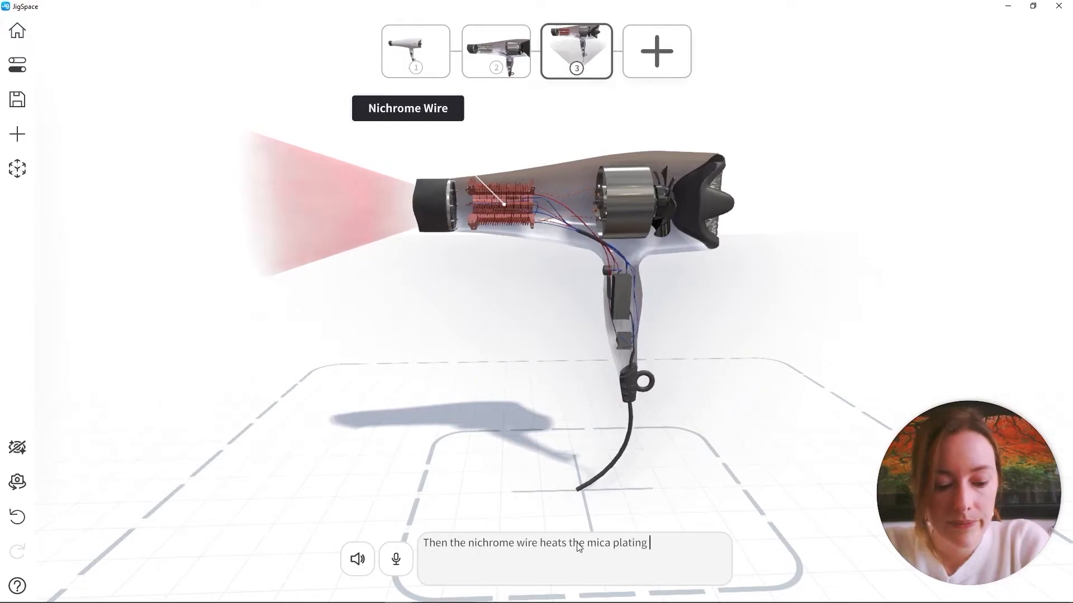
{"action": "type", "text": "which in turn warms the air."}
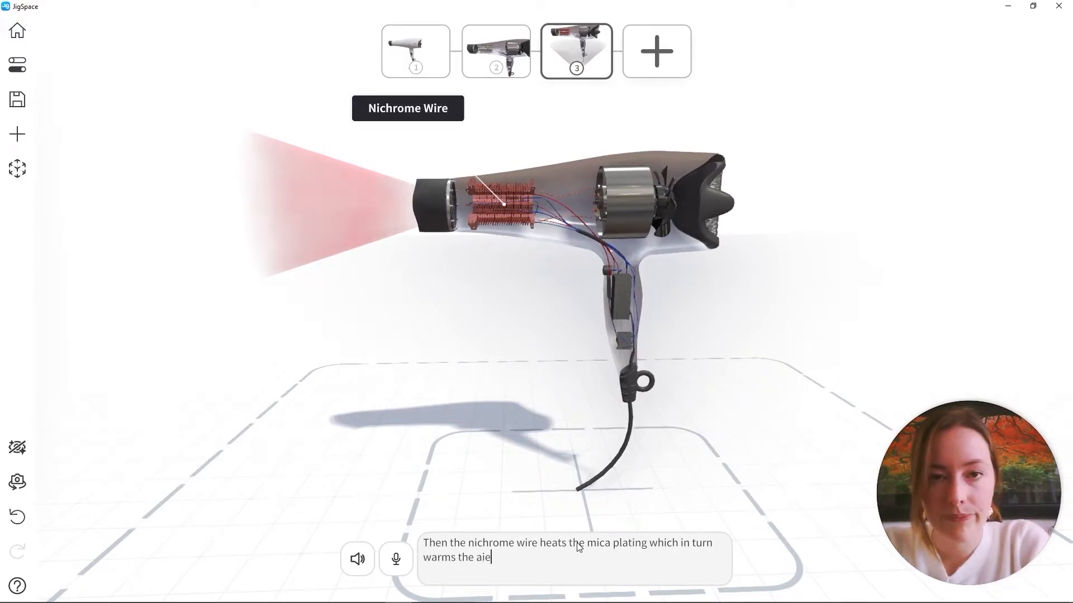
{"action": "left_click", "coordinate": [514, 336]}
Replicate the warm-air flow cone's position, rotation, scale and color from step 3 to all previous steps
{"action": "scroll", "coordinate": [514, 336], "scroll_direction": "down", "scroll_amount": 3}
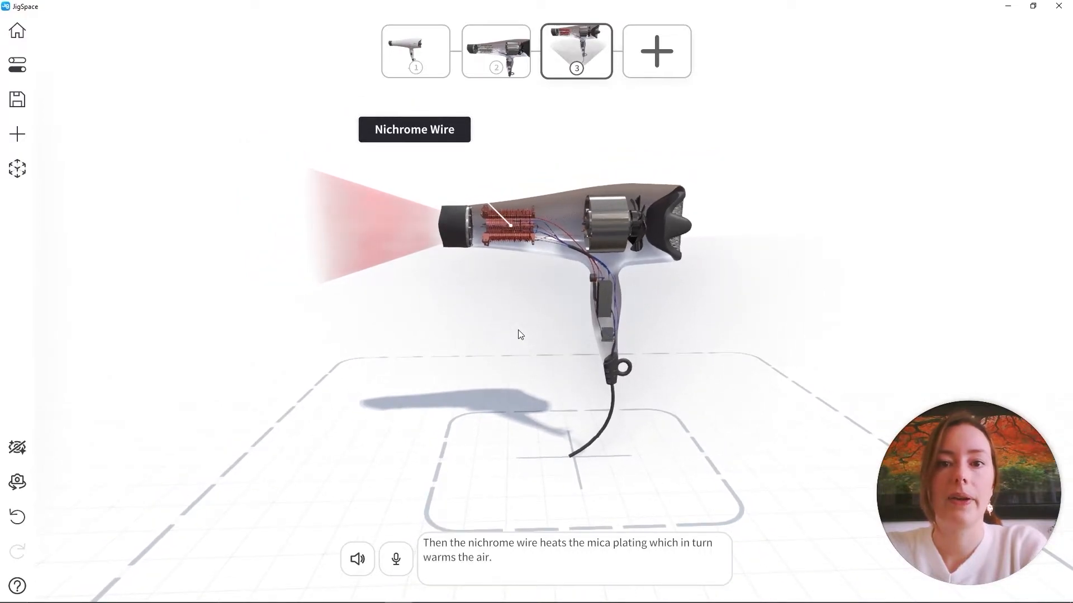
{"action": "middle_click_drag", "start_coordinate": [514, 332], "coordinate": [498, 336]}
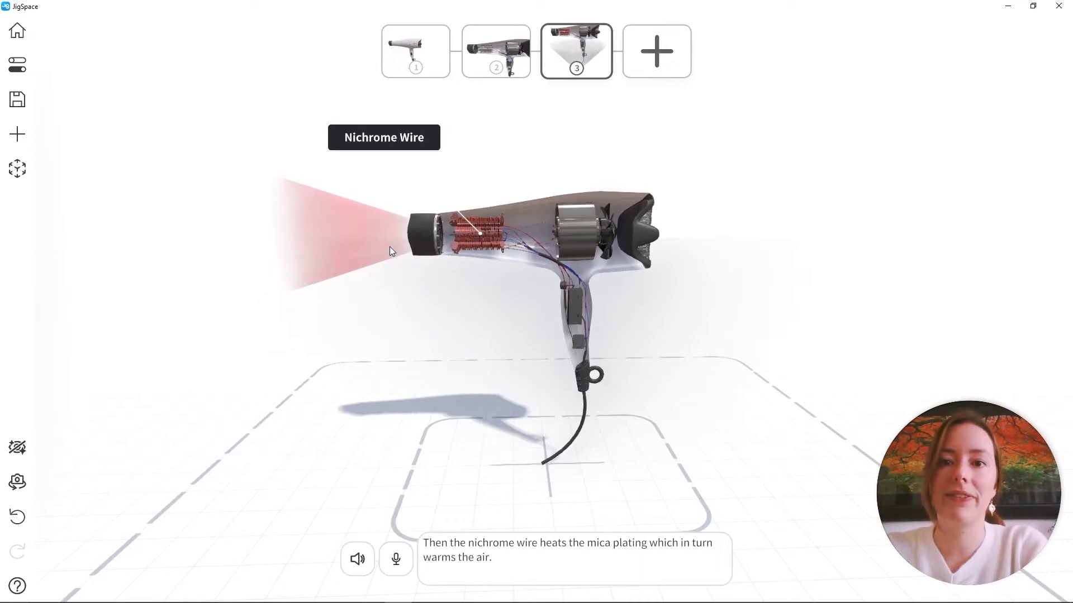
{"action": "middle_click_drag", "start_coordinate": [383, 250], "coordinate": [390, 240]}
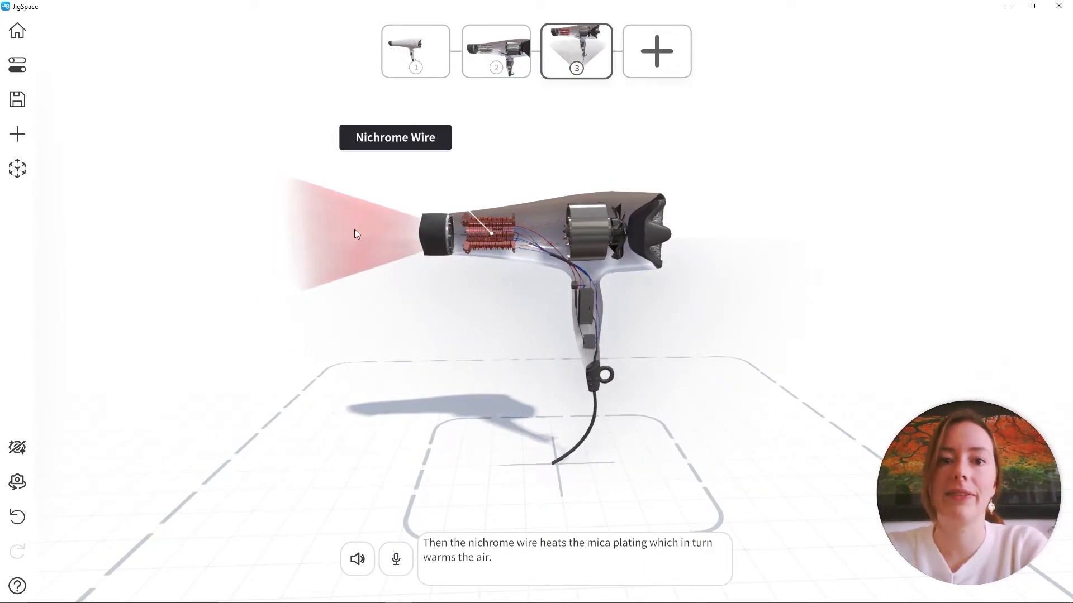
{"action": "left_click", "coordinate": [497, 44]}
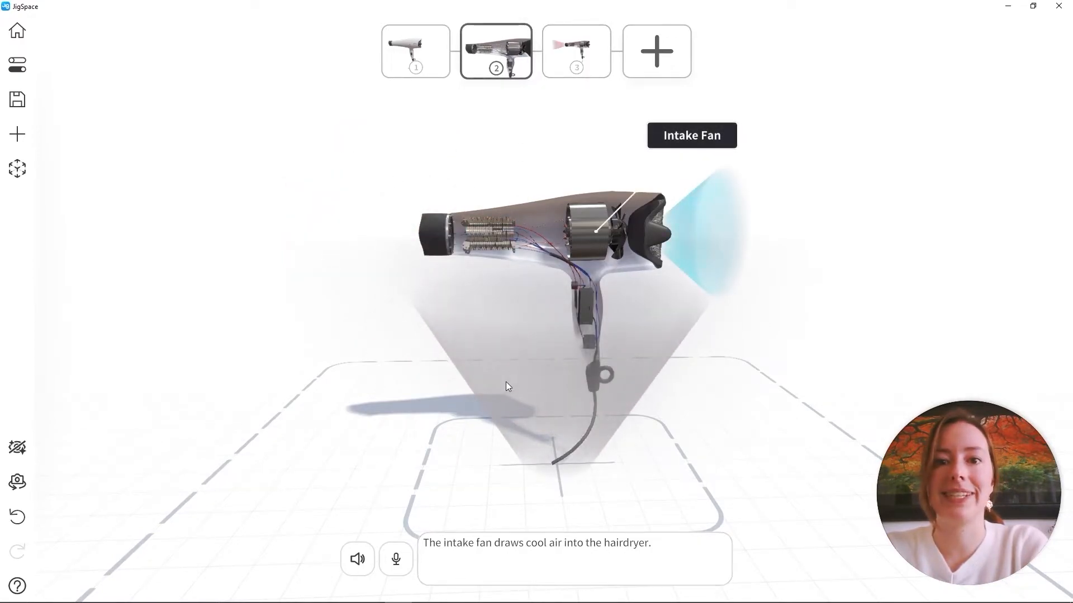
{"action": "left_click", "coordinate": [587, 48]}
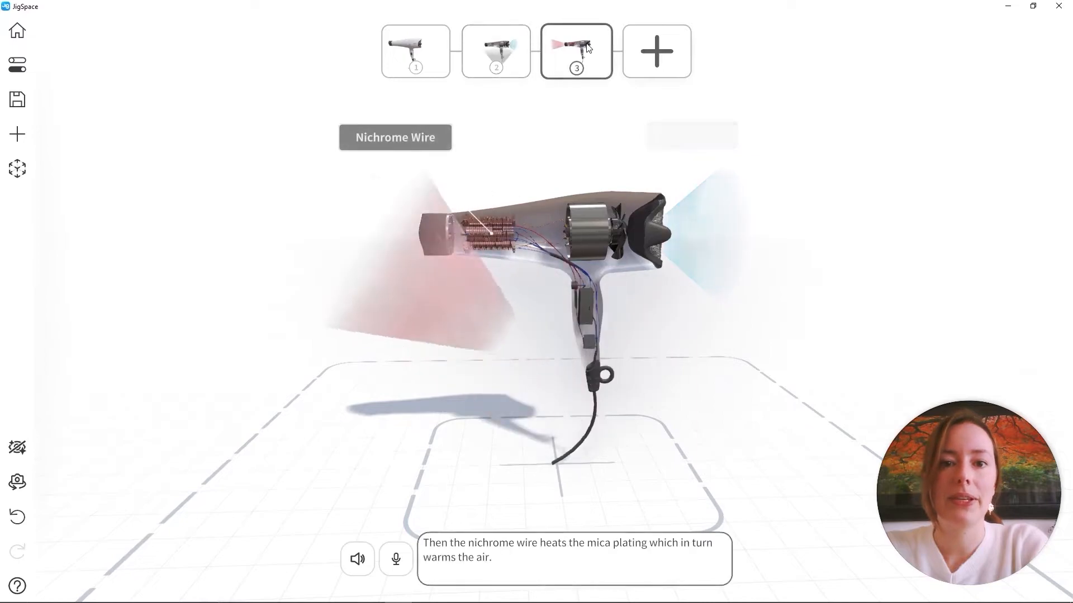
{"action": "left_click", "coordinate": [311, 192]}
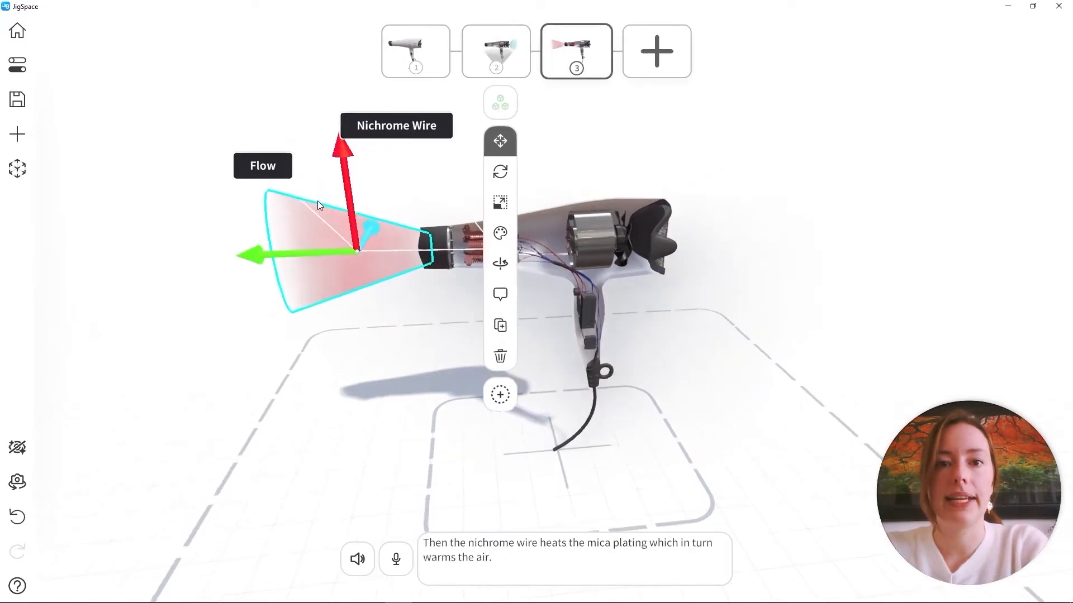
{"action": "left_click", "coordinate": [499, 149]}
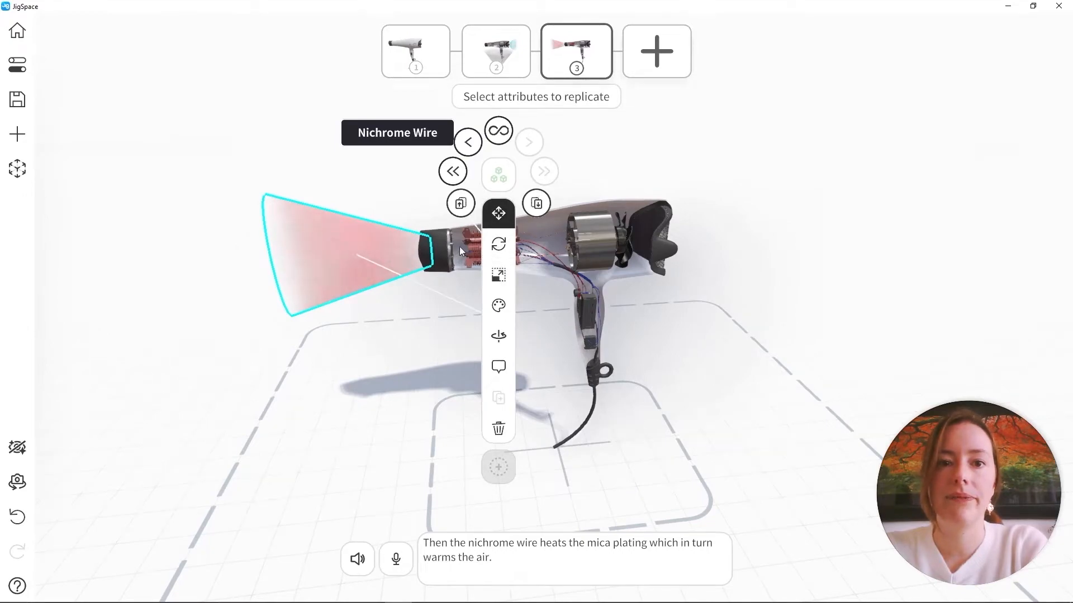
{"action": "left_click", "coordinate": [505, 247]}
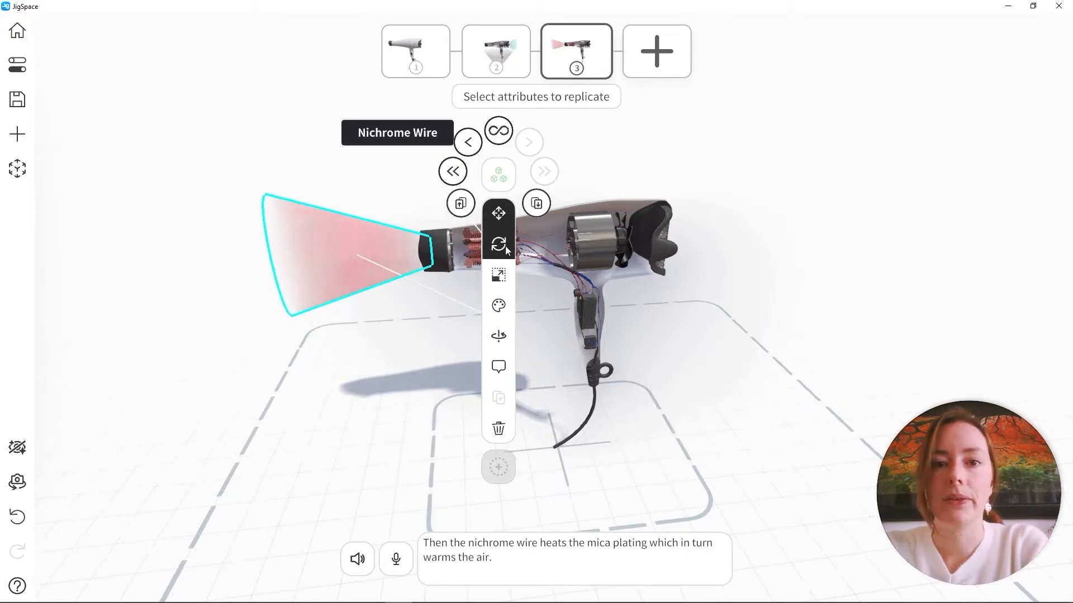
{"action": "left_click", "coordinate": [500, 275]}
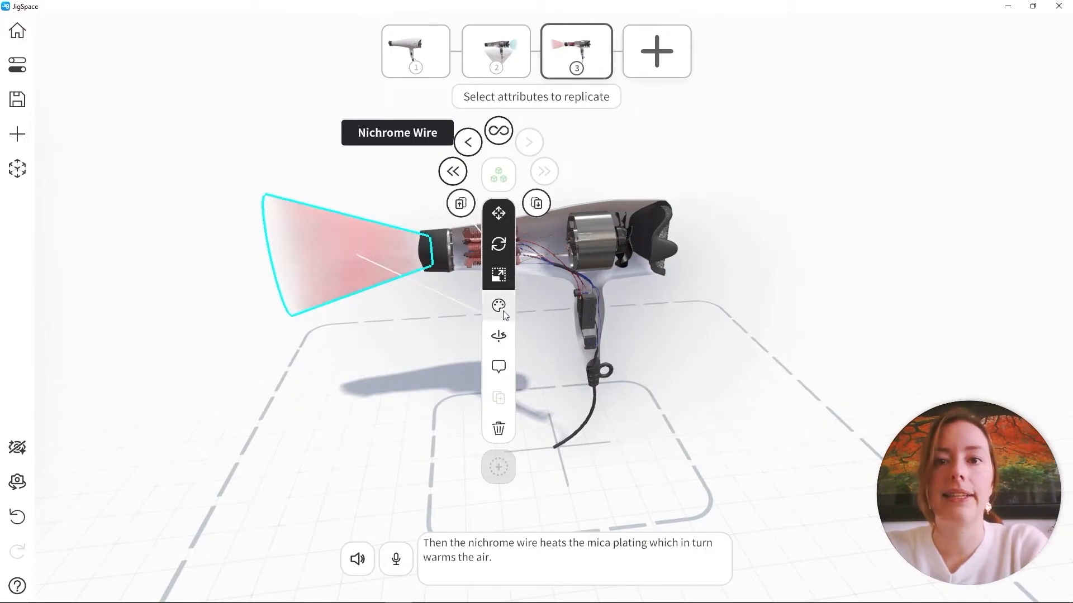
{"action": "left_click", "coordinate": [498, 308]}
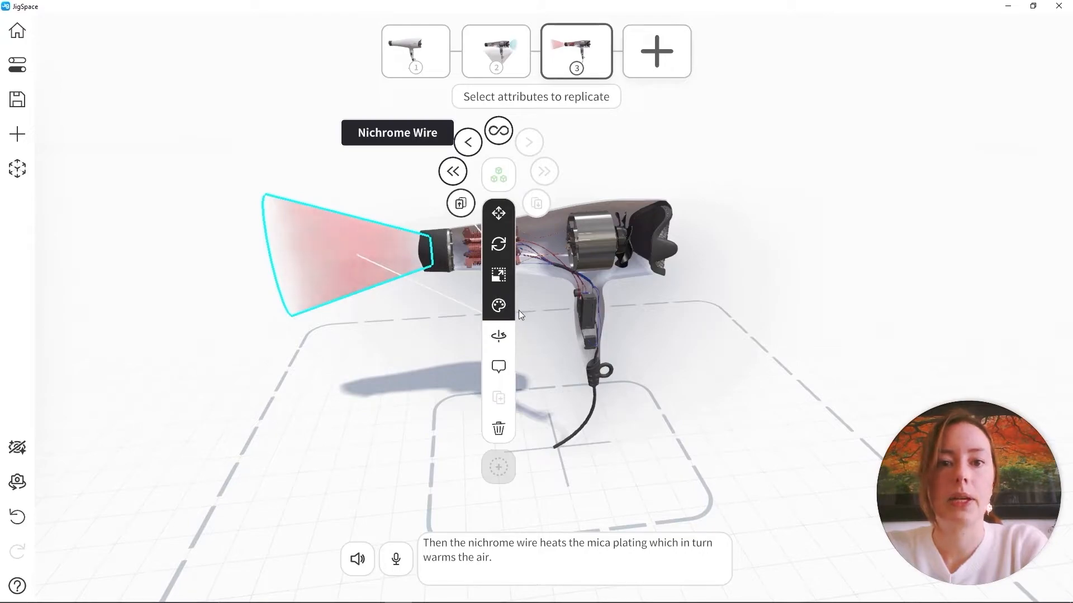
{"action": "left_click", "coordinate": [451, 174]}
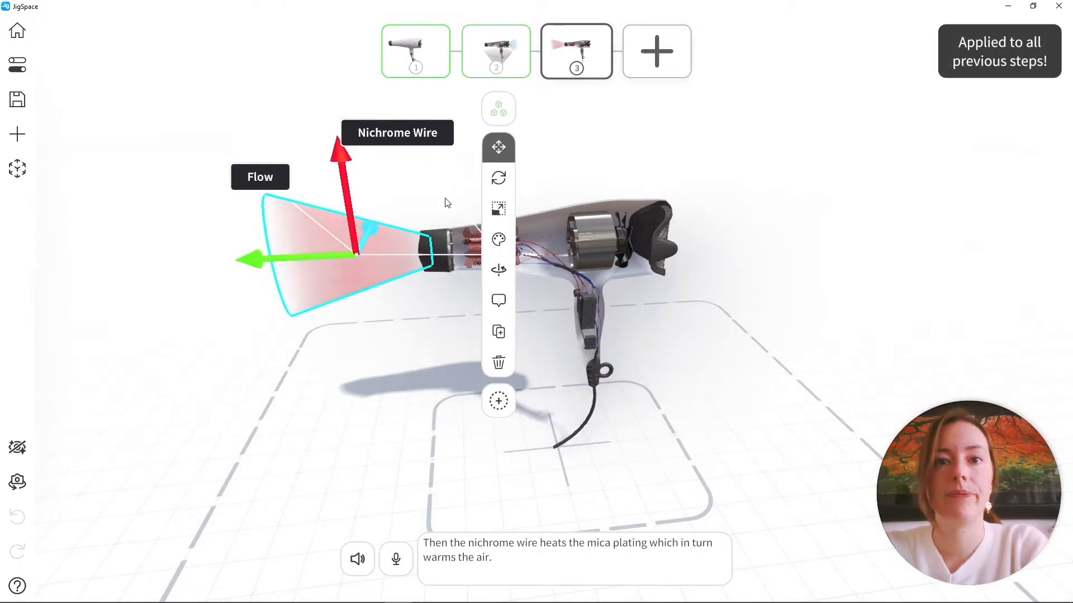
Hide the warm-air flow cone in step 2 and replicate its color attribute to the previous step
{"action": "left_click", "coordinate": [495, 50]}
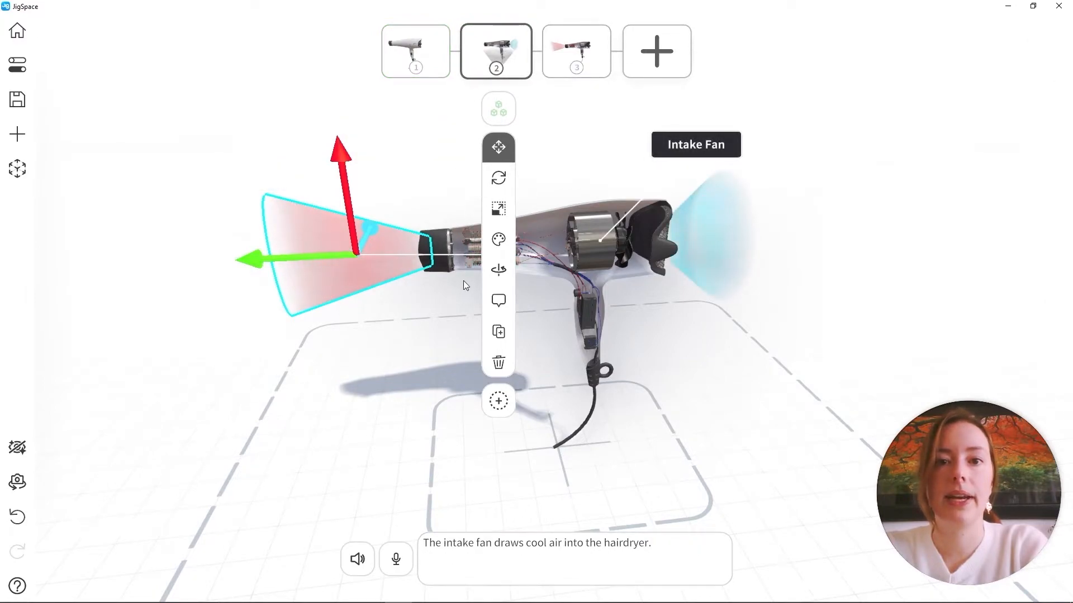
{"action": "left_click", "coordinate": [499, 241]}
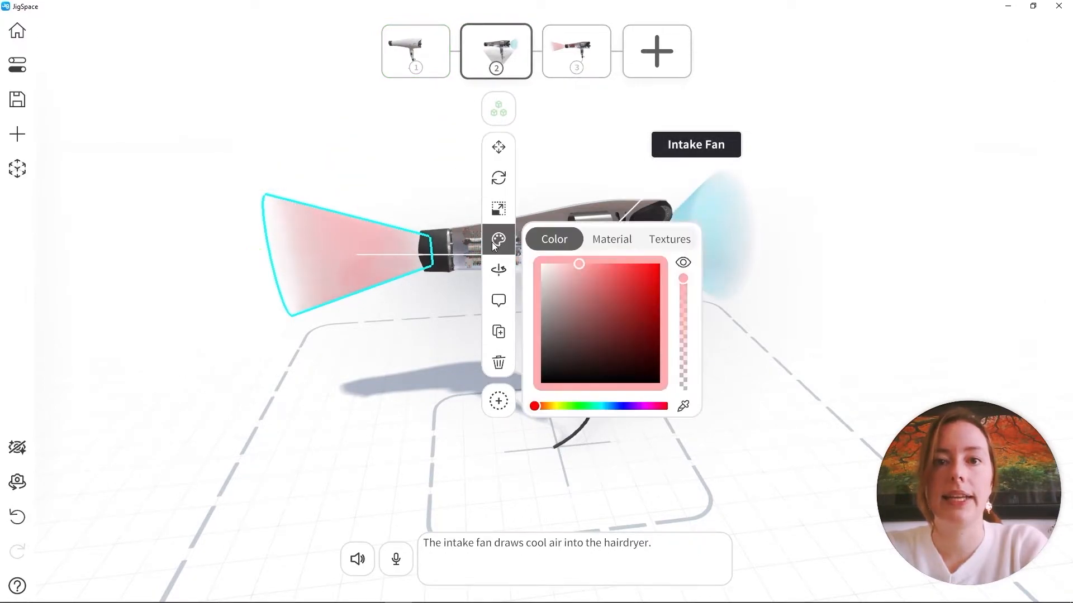
{"action": "left_click", "coordinate": [683, 263]}
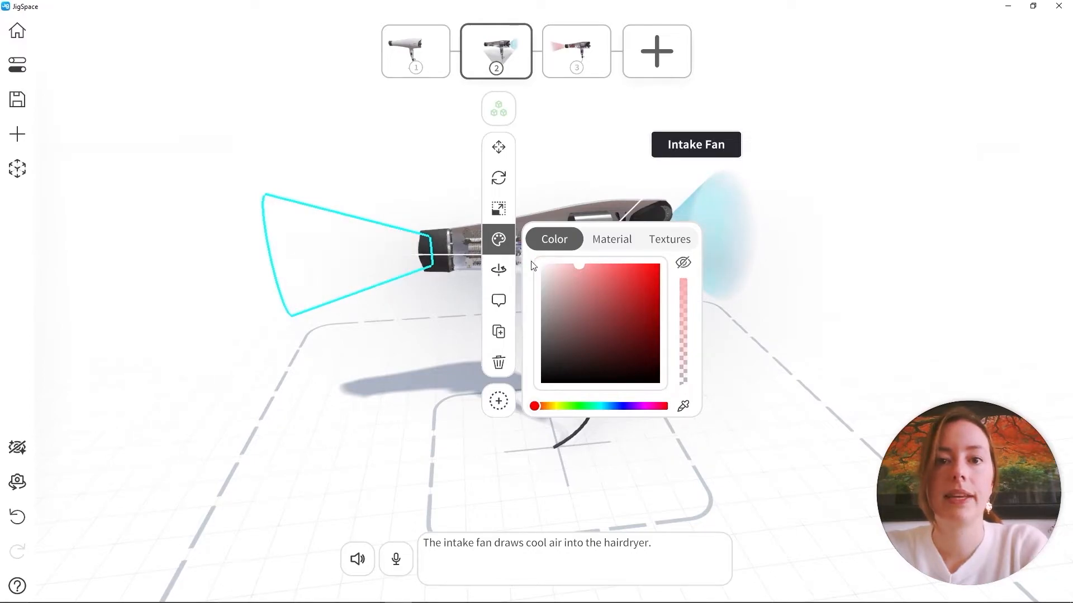
{"action": "left_click", "coordinate": [502, 247]}
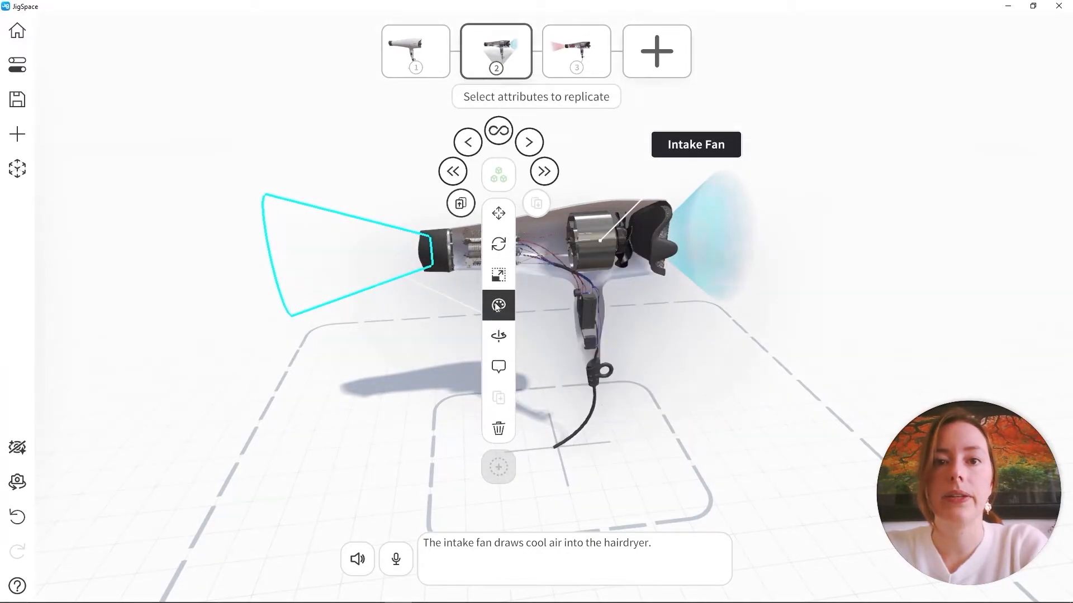
{"action": "left_click", "coordinate": [469, 144]}
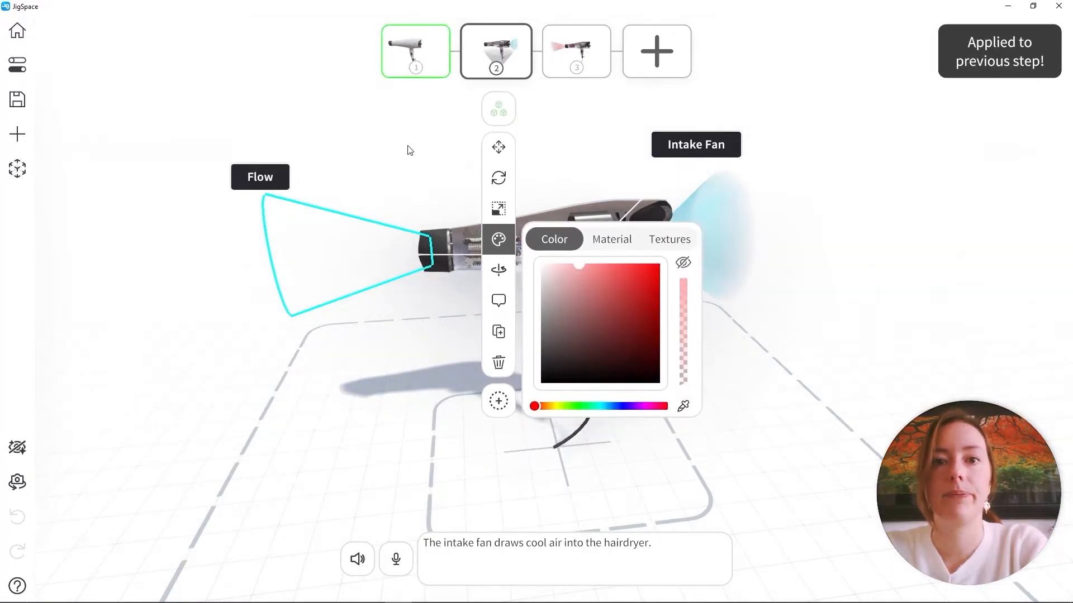
{"action": "left_click", "coordinate": [408, 150]}
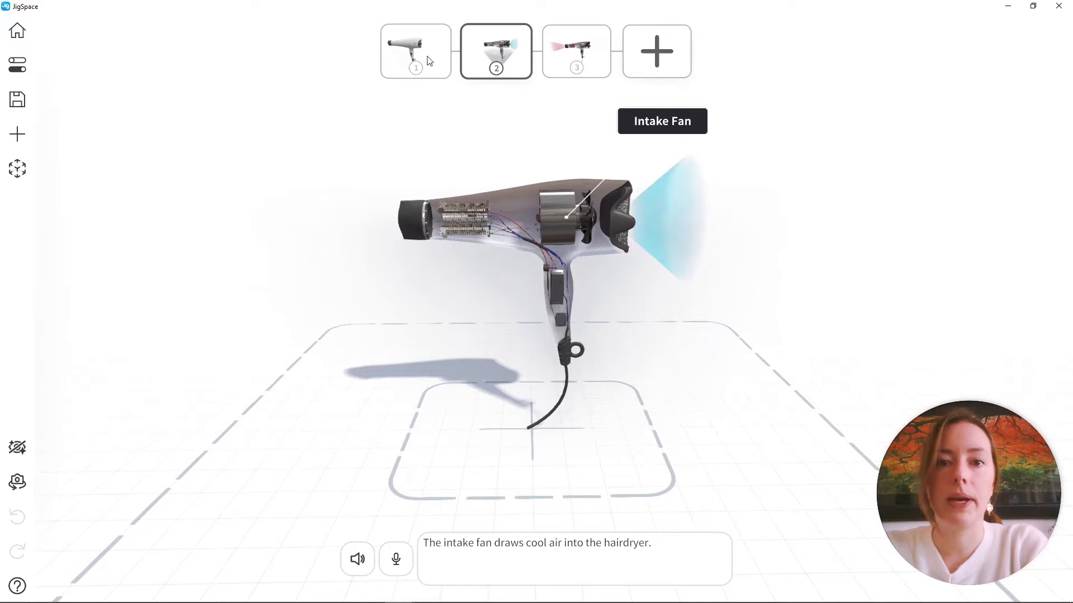
Review the existing steps and add step 4 at the end based on the closed hairdryer view of step 1
{"action": "left_click", "coordinate": [414, 53]}
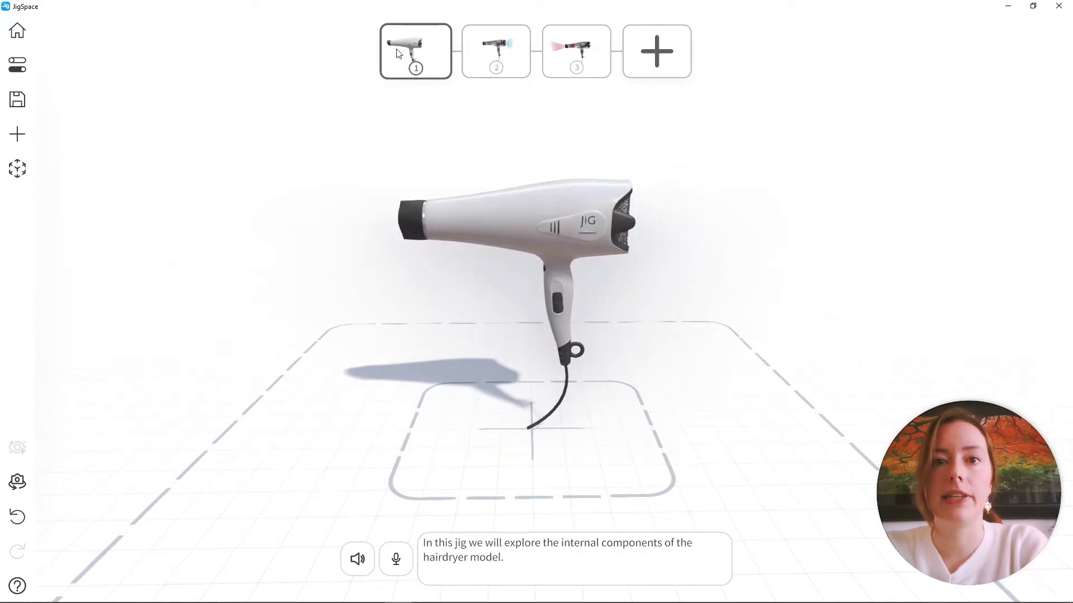
{"action": "left_click", "coordinate": [495, 49]}
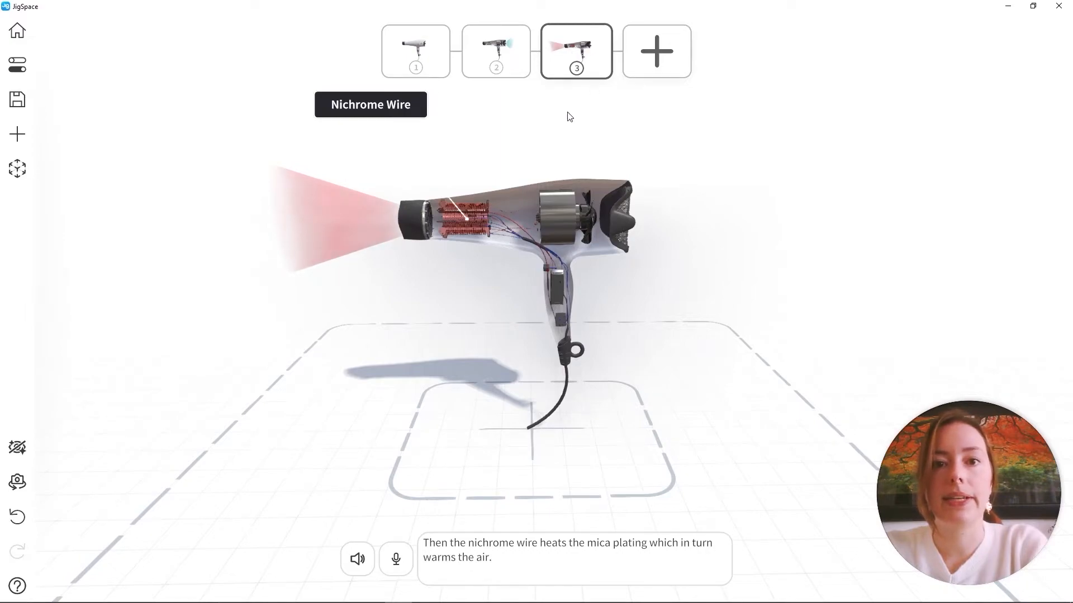
{"action": "left_click", "coordinate": [419, 51]}
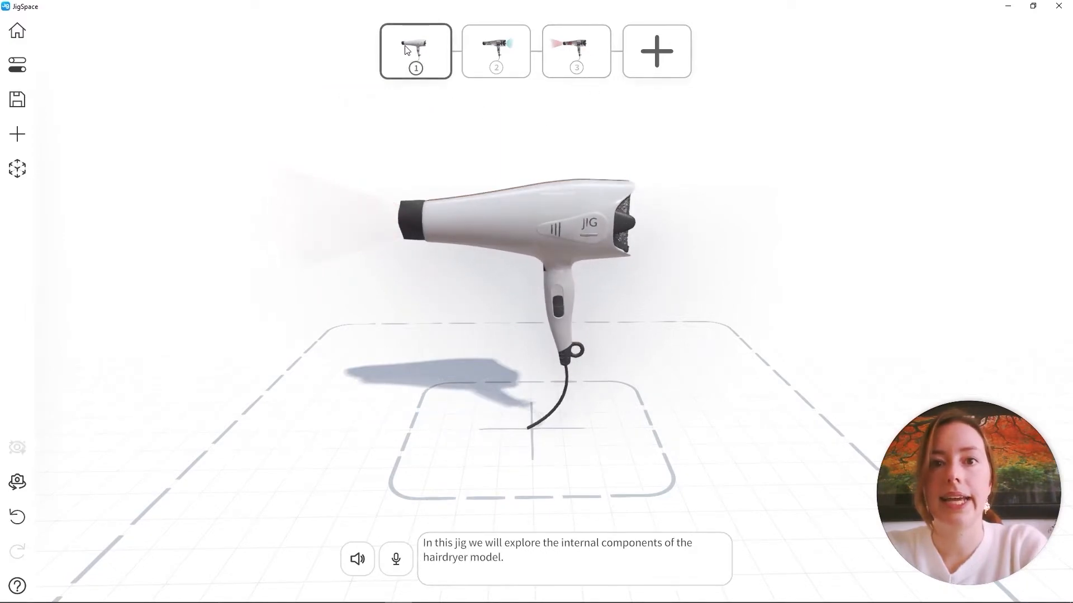
{"action": "left_click", "coordinate": [646, 76]}
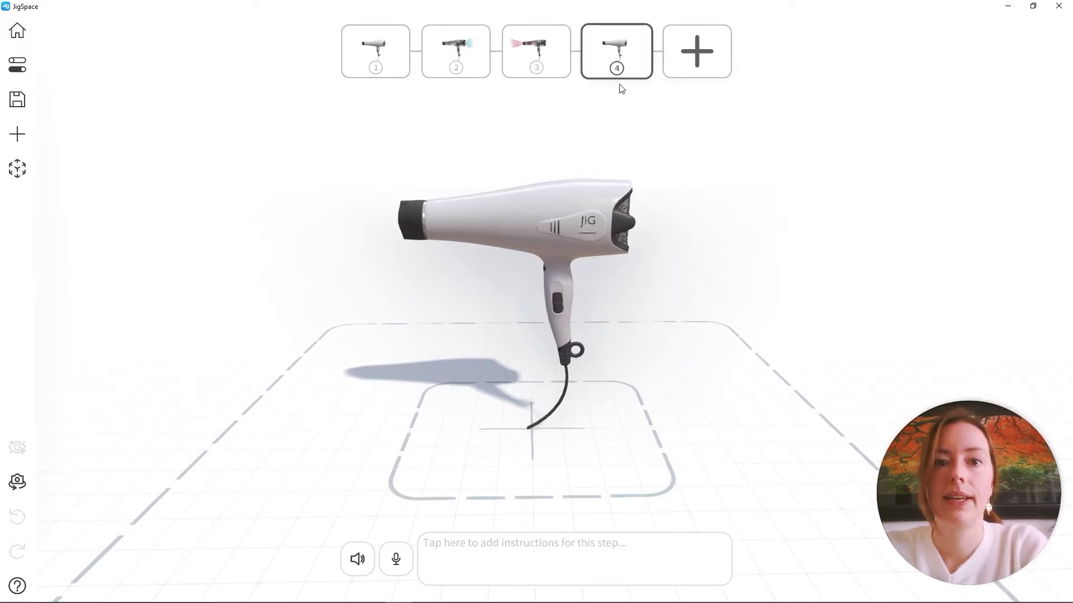
{"action": "left_click_drag", "start_coordinate": [600, 87], "coordinate": [594, 145]}
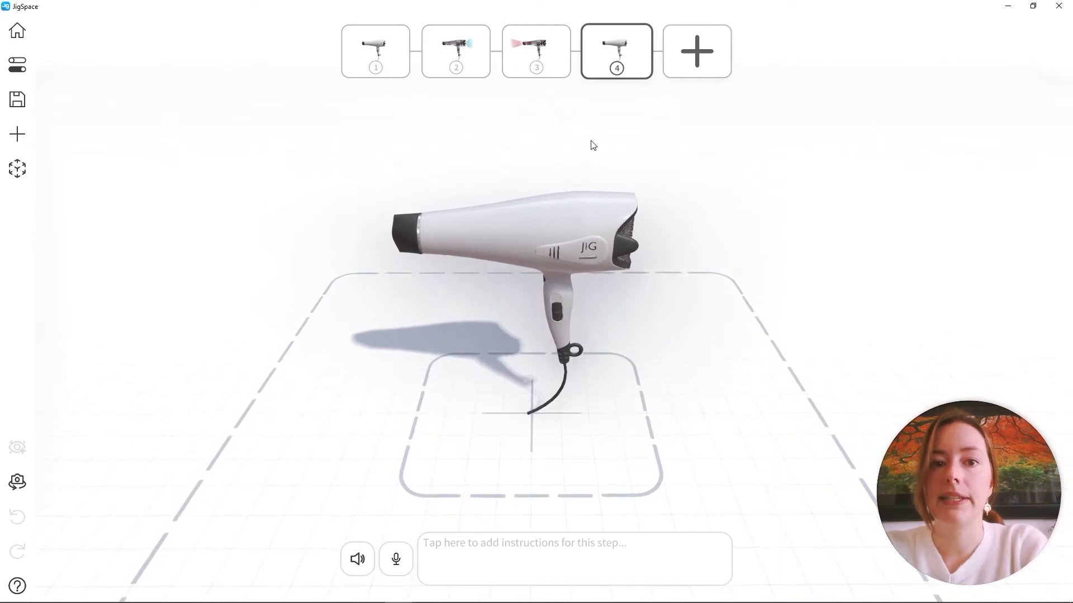
Select the warm-air and cool-air flow cones together and make both visible in step 4
{"action": "left_click", "coordinate": [545, 63]}
{"action": "left_click", "coordinate": [347, 223]}
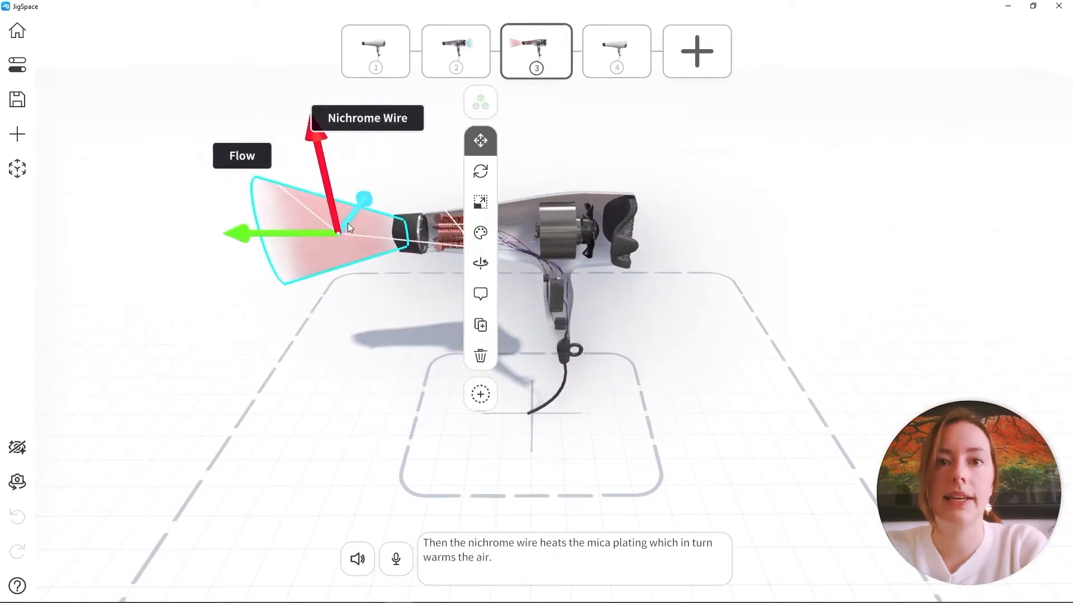
{"action": "left_click", "coordinate": [454, 52]}
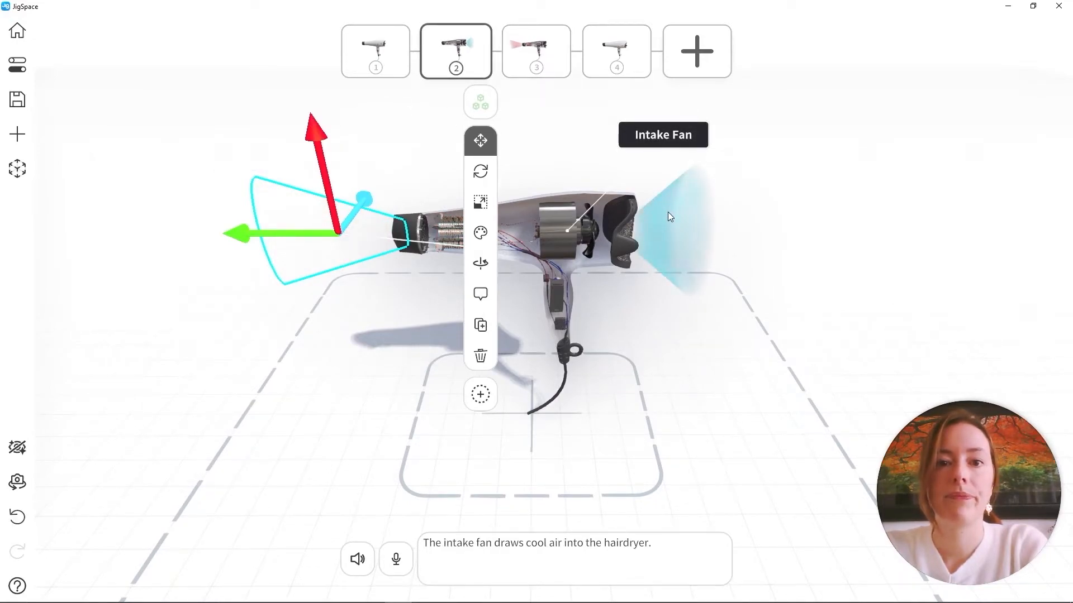
{"action": "left_click", "coordinate": [627, 60]}
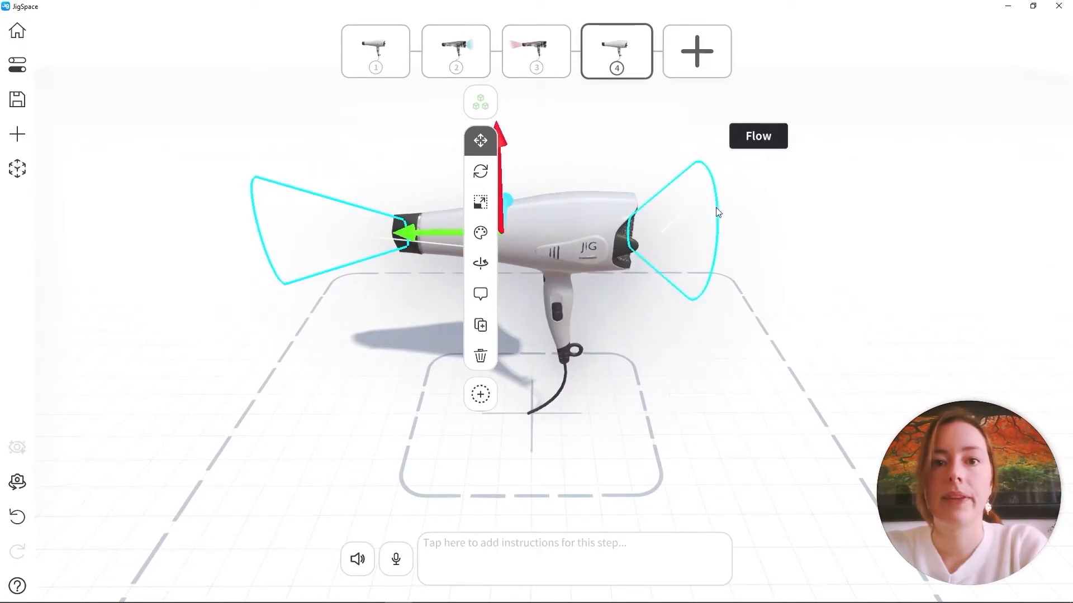
{"action": "left_click", "coordinate": [476, 233]}
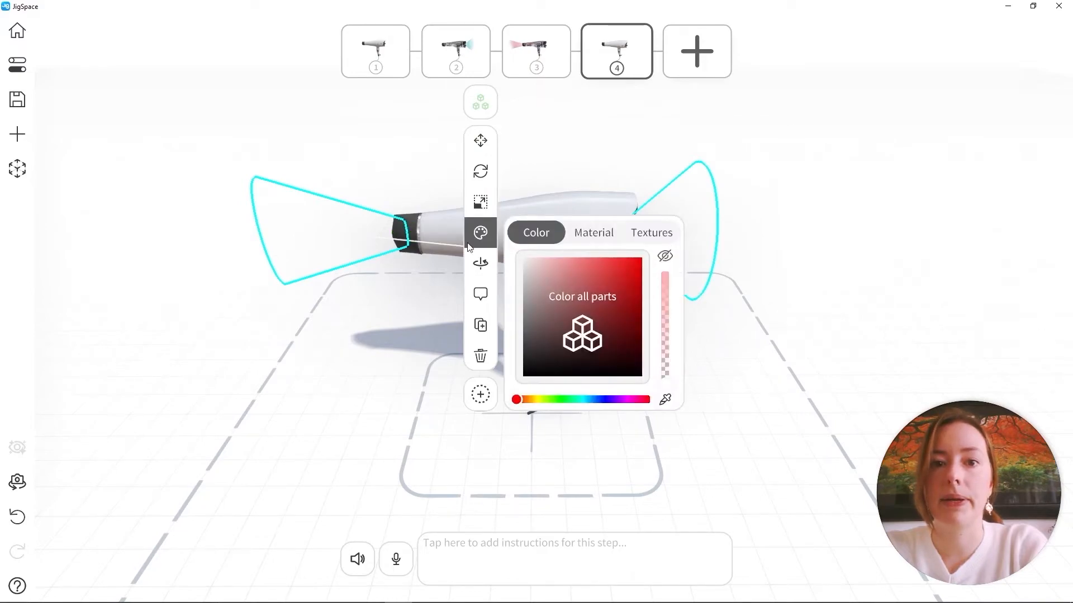
{"action": "left_click", "coordinate": [665, 257]}
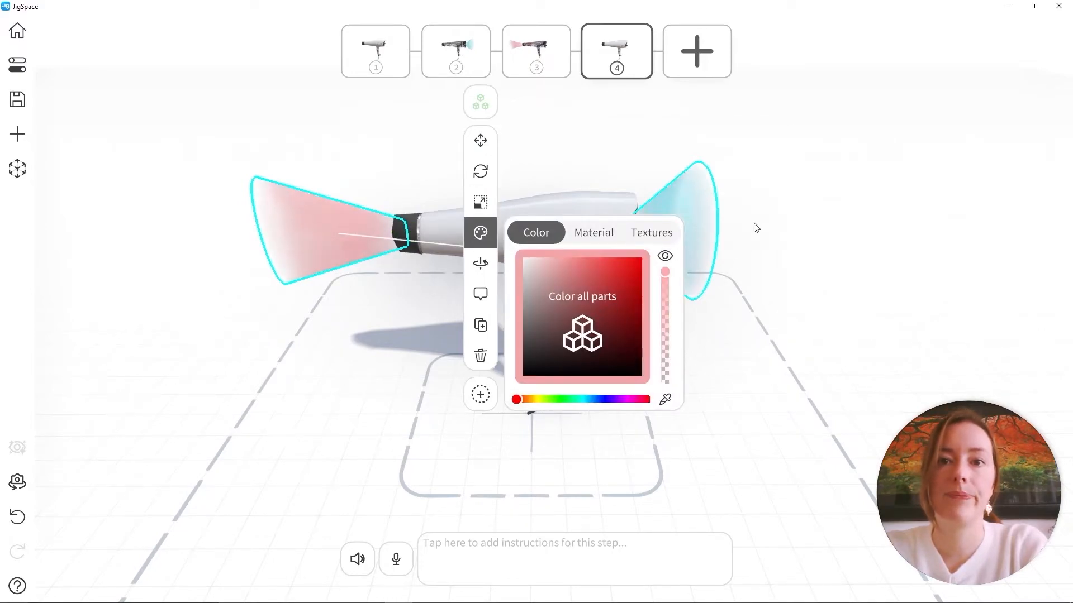
{"action": "left_click", "coordinate": [777, 137]}
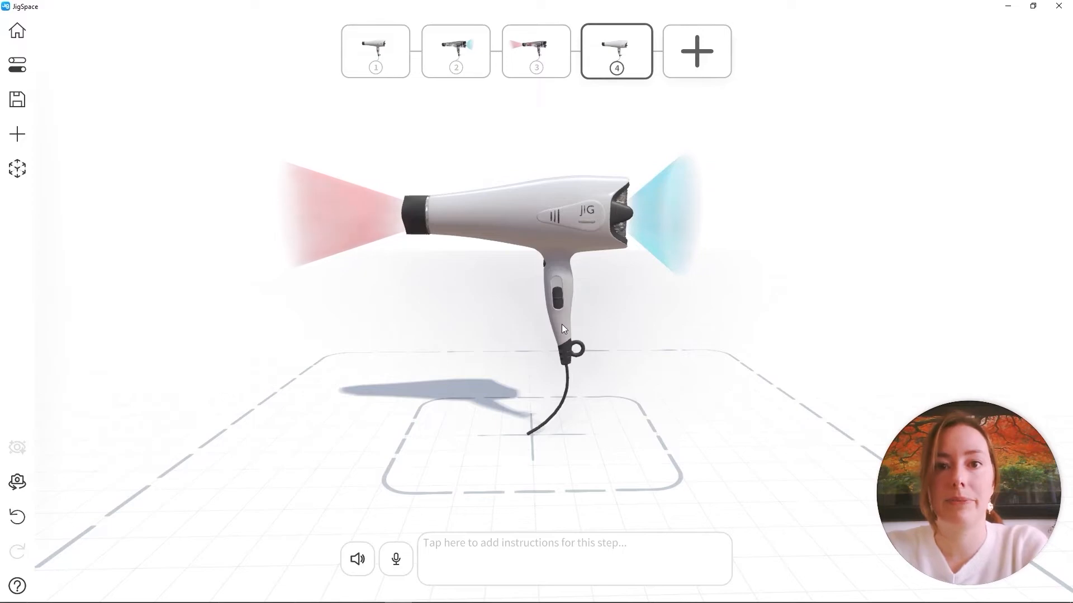
Slide the power switch on the hairdryer handle up to the upper end of its slot in step 4
{"action": "scroll", "coordinate": [558, 305], "scroll_direction": "up", "scroll_amount": 8}
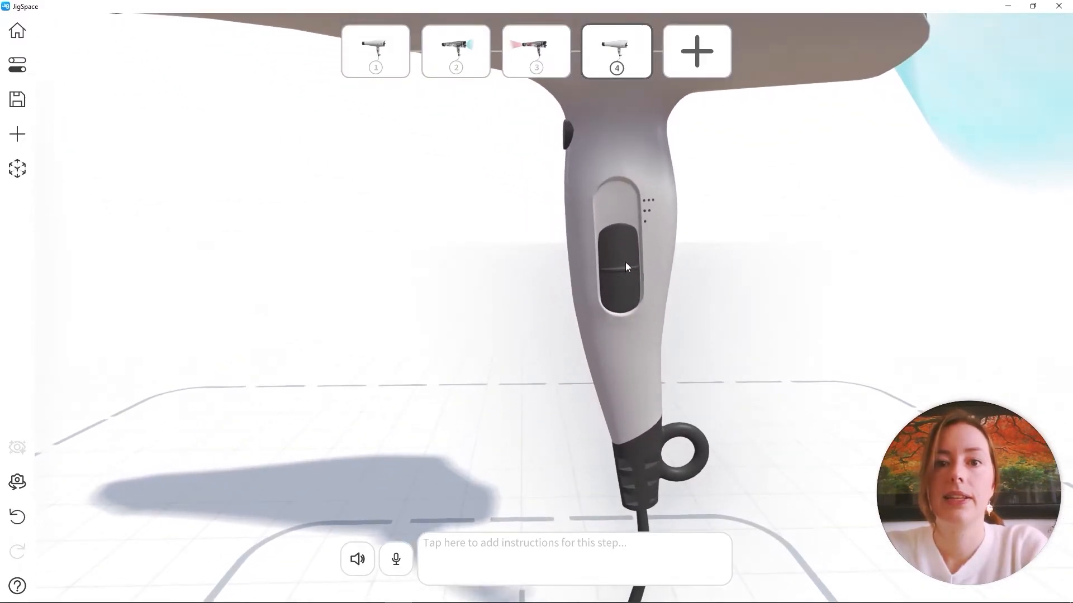
{"action": "left_click", "coordinate": [626, 267]}
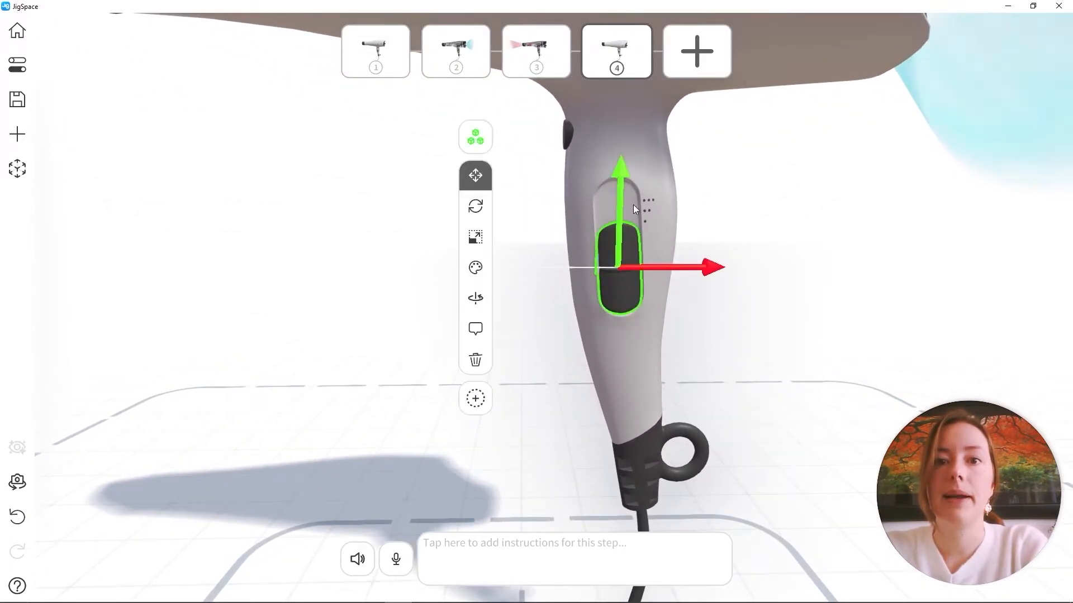
{"action": "left_click_drag", "start_coordinate": [618, 191], "coordinate": [631, 139]}
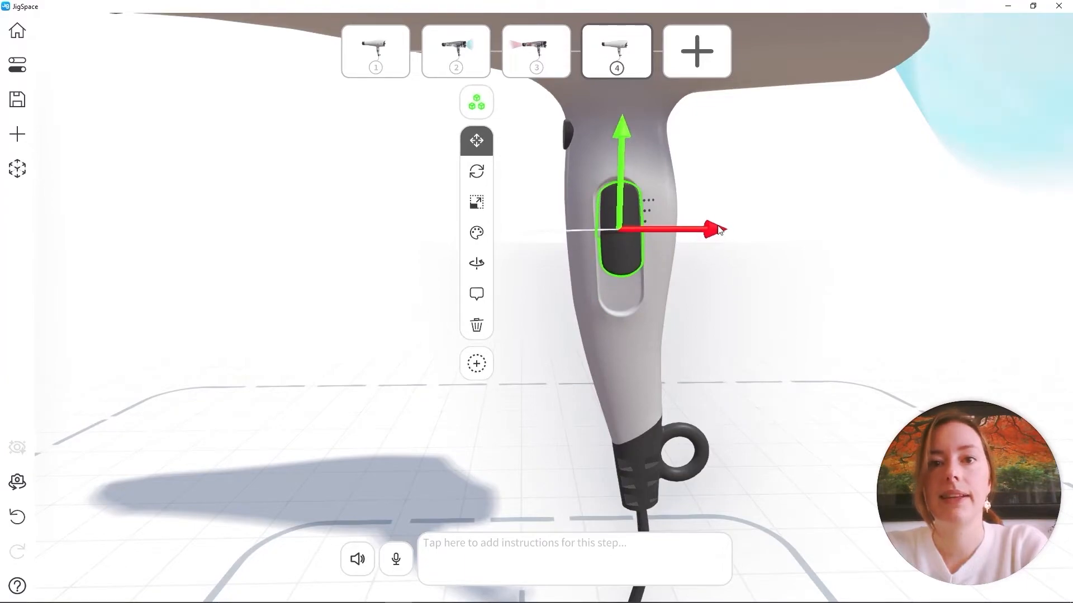
{"action": "left_click", "coordinate": [785, 210]}
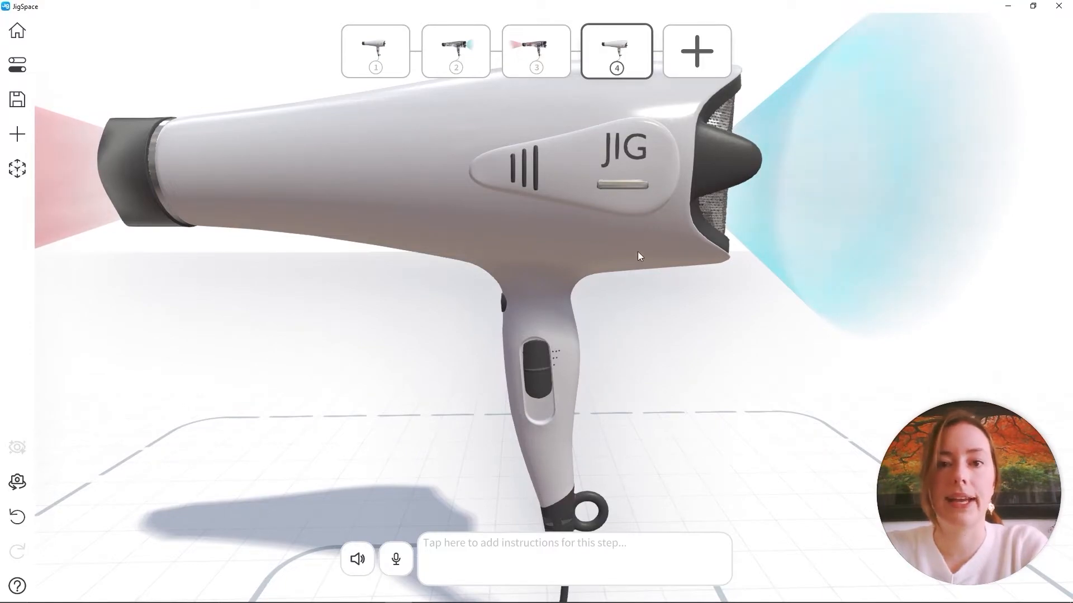
Give the three indicator strips on the hairdryer body and the dots beside the switch an Unlit material in white
{"action": "left_click", "coordinate": [535, 150]}
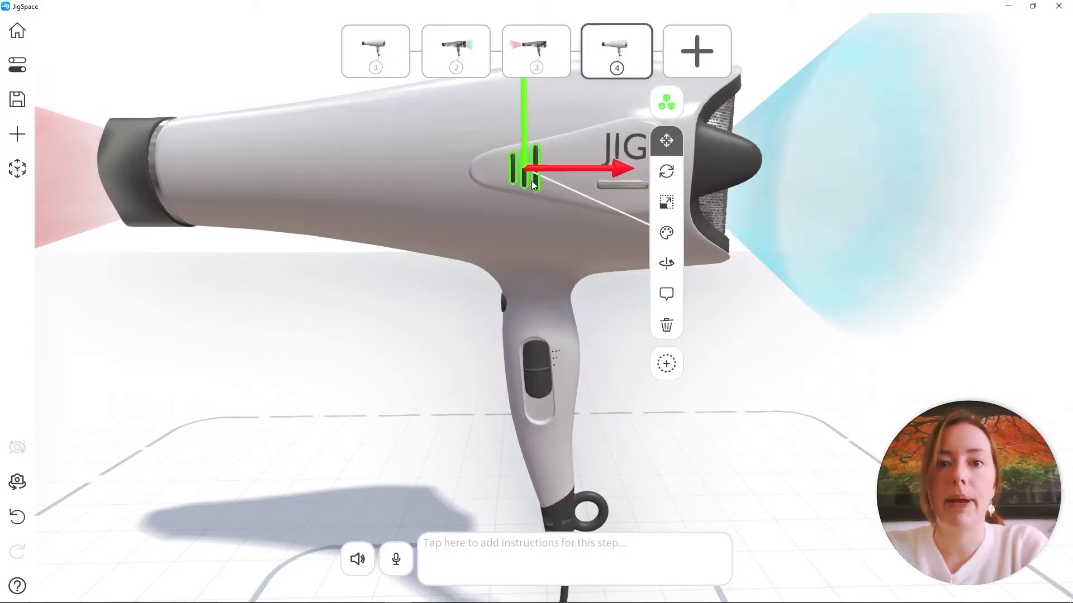
{"action": "scroll", "coordinate": [536, 347], "scroll_direction": "up", "scroll_amount": 5}
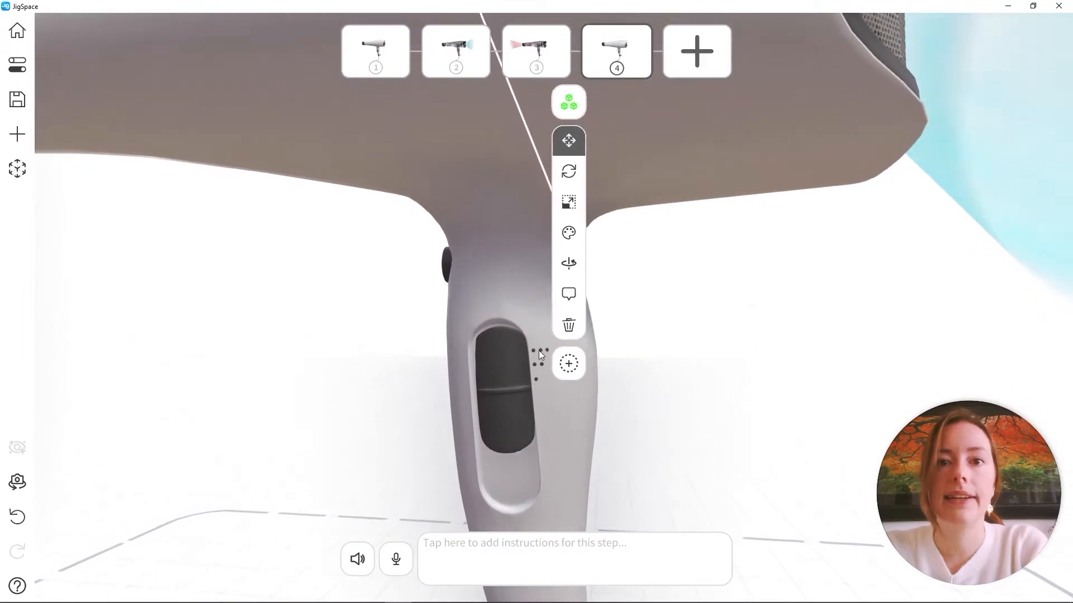
{"action": "scroll", "coordinate": [541, 349], "scroll_direction": "down", "scroll_amount": 5}
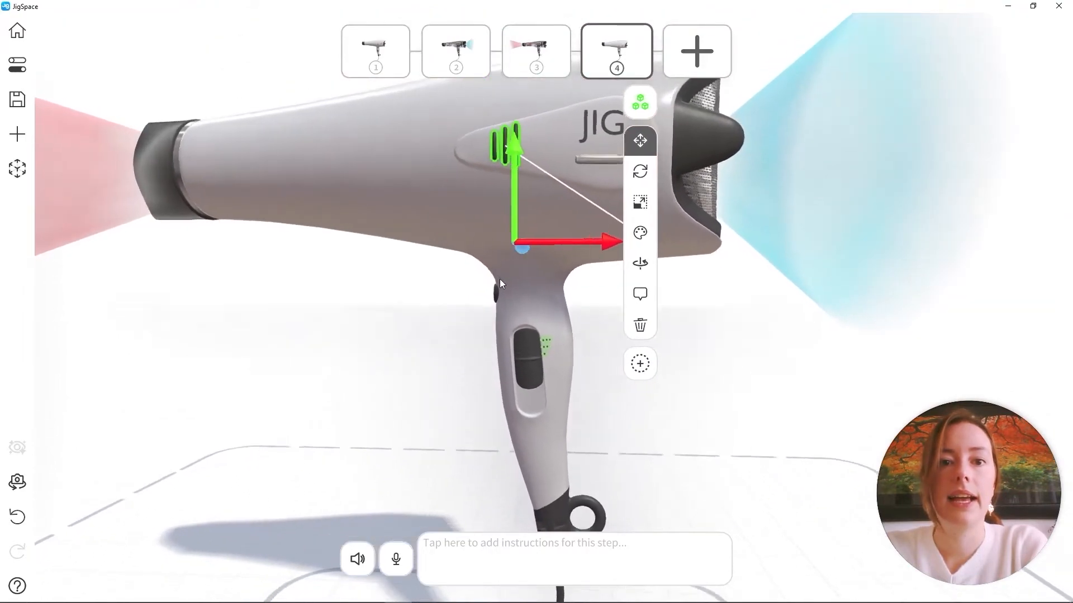
{"action": "left_click", "coordinate": [673, 232]}
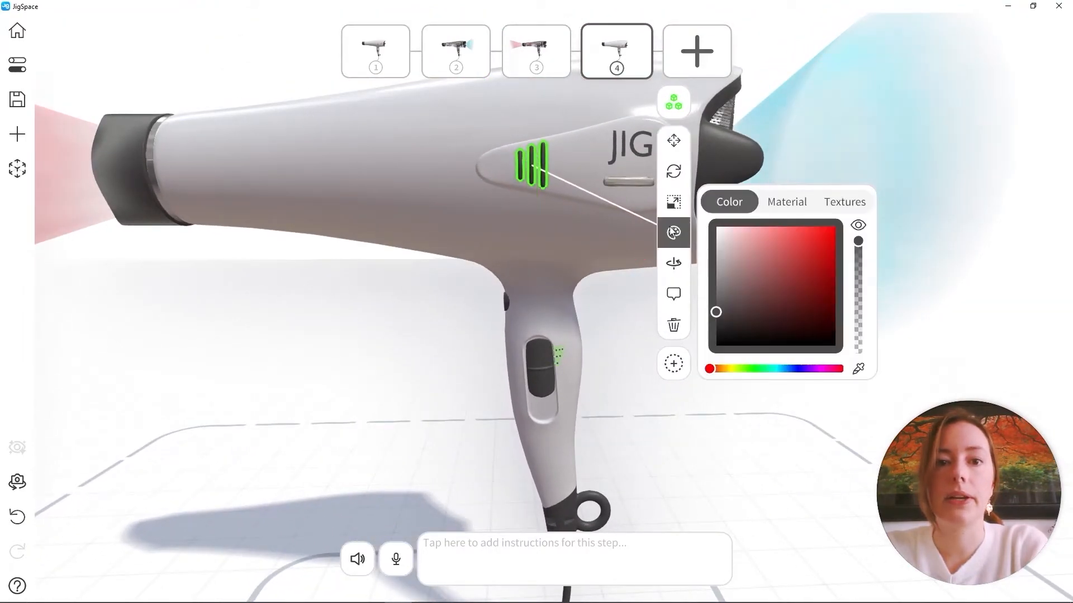
{"action": "left_click", "coordinate": [789, 204]}
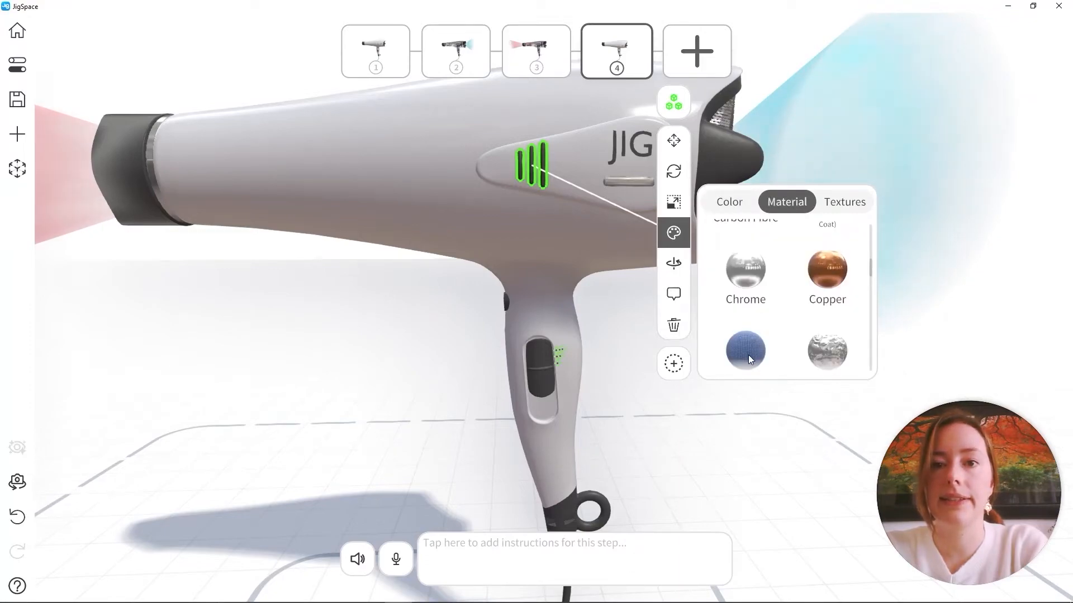
{"action": "scroll", "coordinate": [753, 330], "scroll_direction": "down", "scroll_amount": 4}
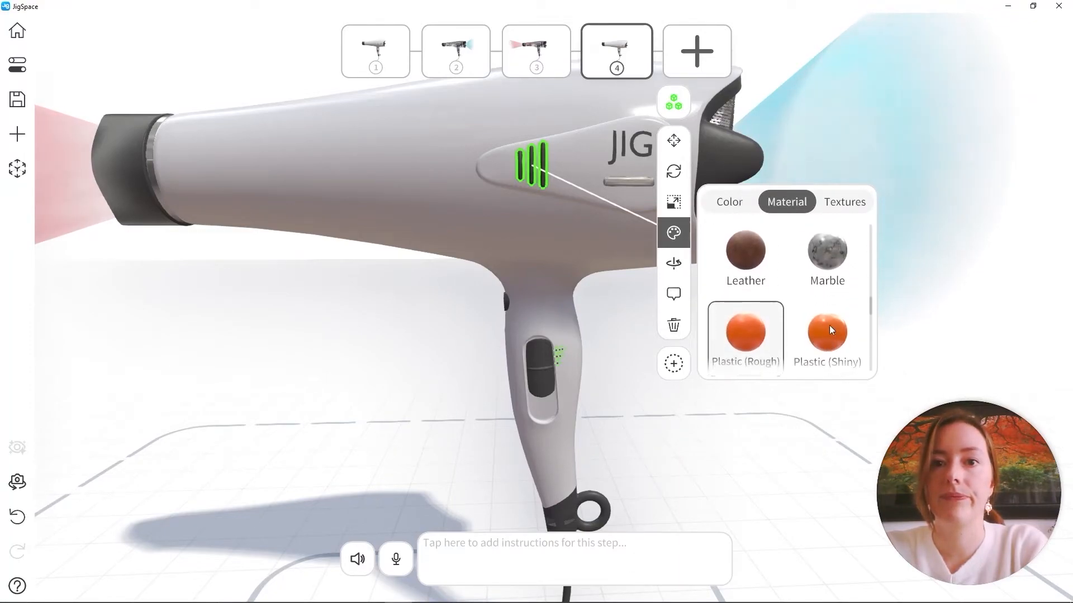
{"action": "scroll", "coordinate": [829, 326], "scroll_direction": "down", "scroll_amount": 5}
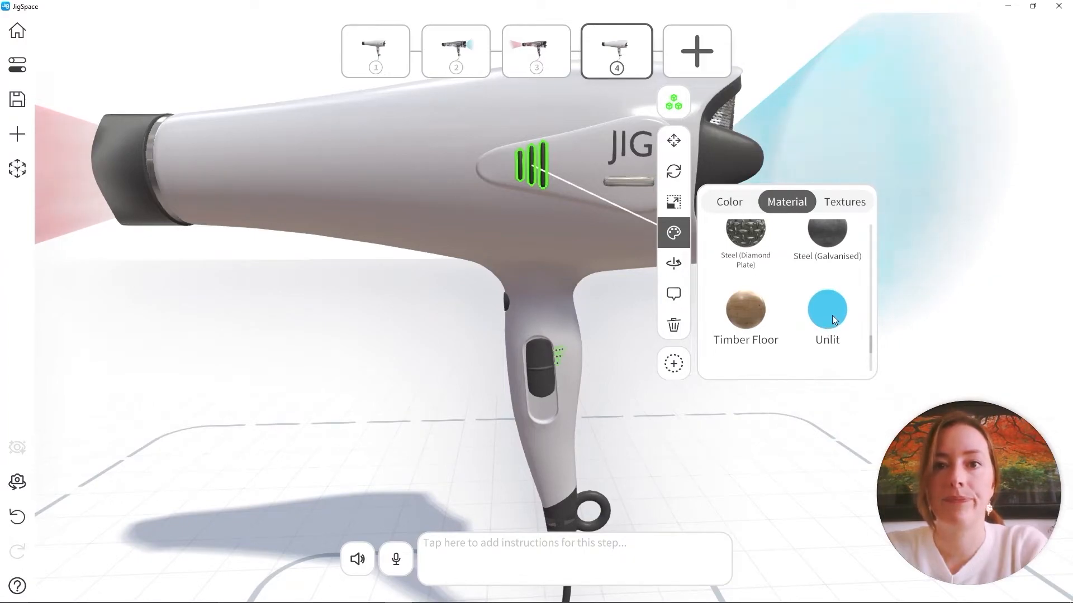
{"action": "left_click", "coordinate": [833, 316]}
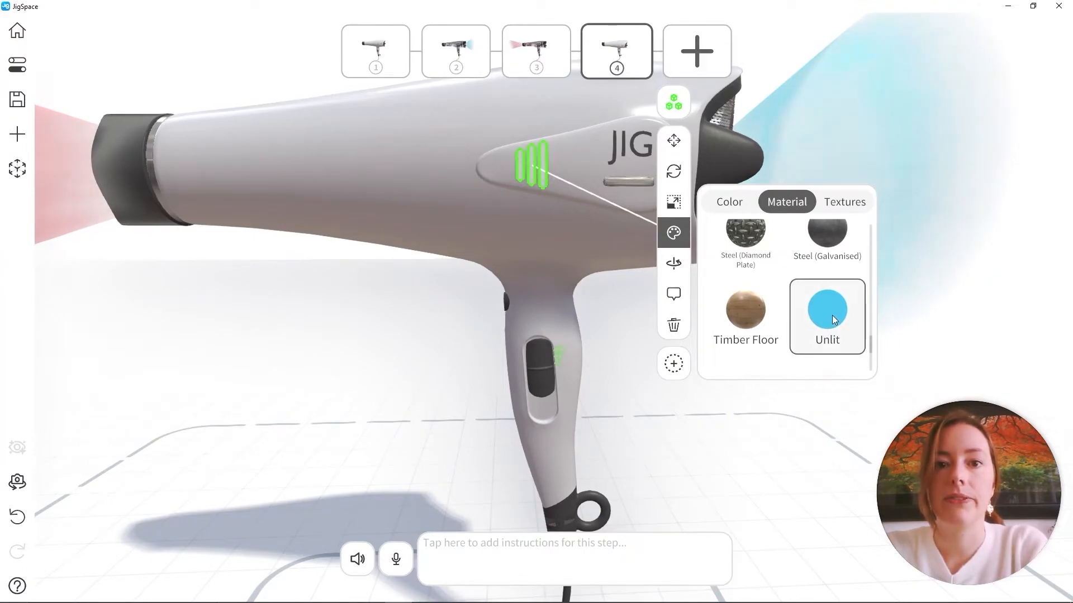
{"action": "left_click", "coordinate": [743, 204]}
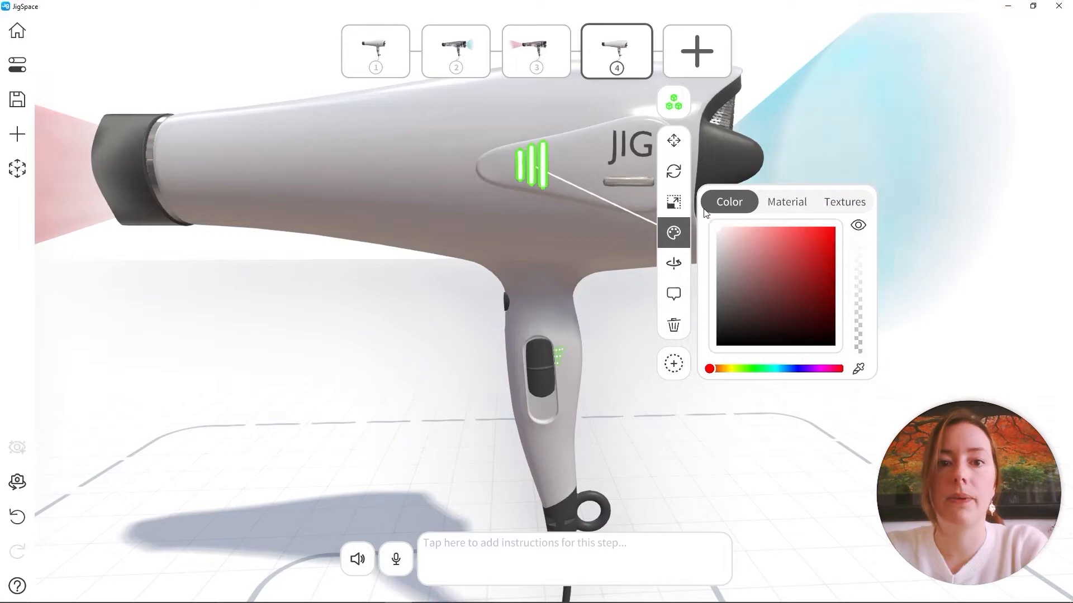
{"action": "left_click", "coordinate": [330, 276]}
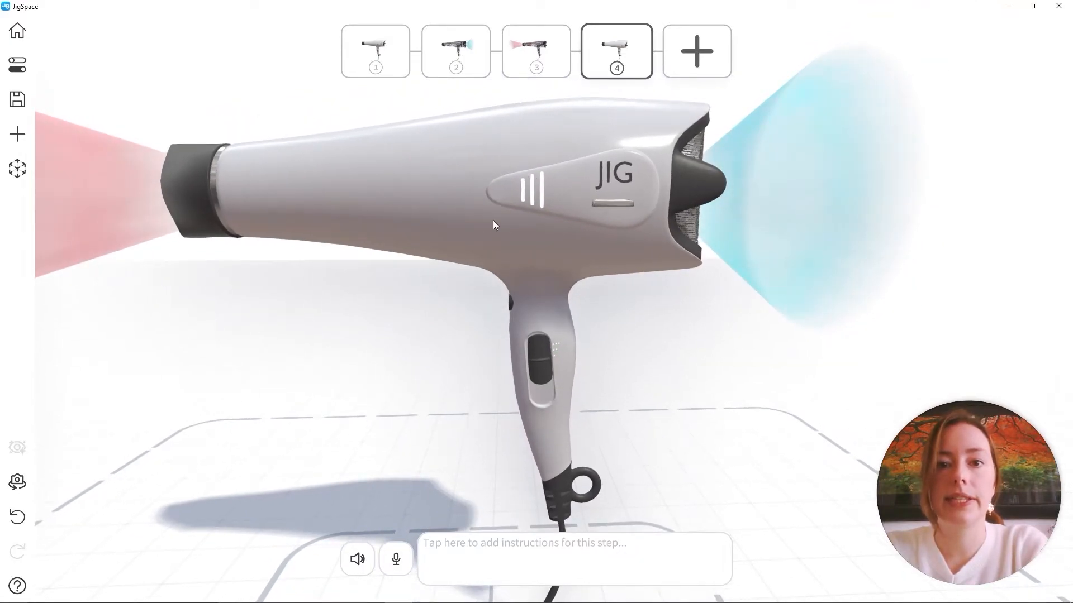
Compare step 1 with step 4 to check the transition to the switched-on hairdryer
{"action": "left_click_drag", "start_coordinate": [616, 385], "coordinate": [534, 330]}
{"action": "scroll", "coordinate": [534, 330], "scroll_direction": "down", "scroll_amount": 3}
{"action": "middle_click_drag", "start_coordinate": [514, 322], "coordinate": [535, 316]}
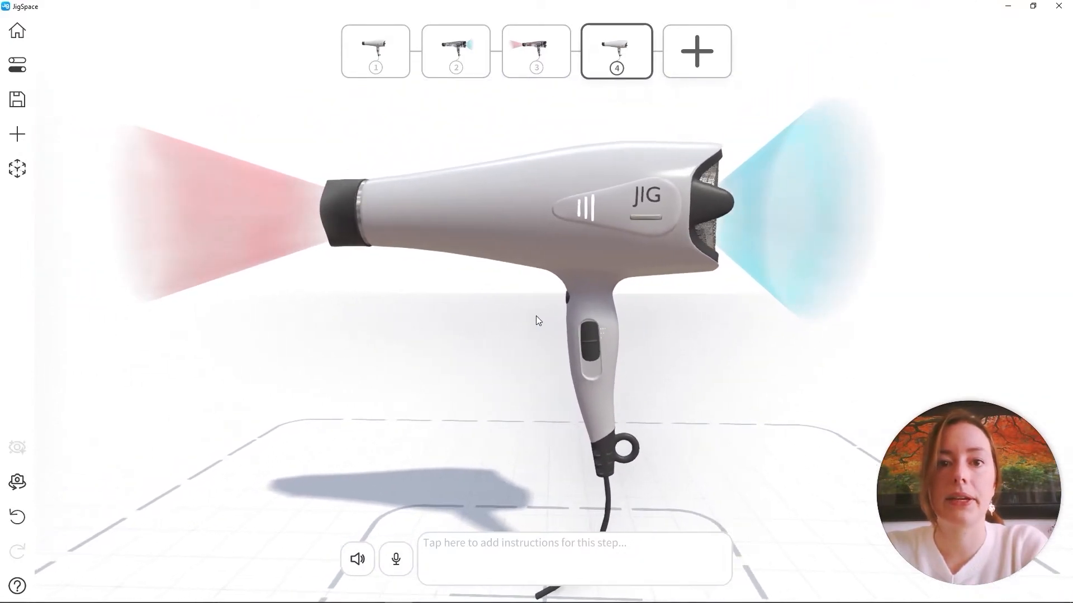
{"action": "left_click", "coordinate": [375, 47]}
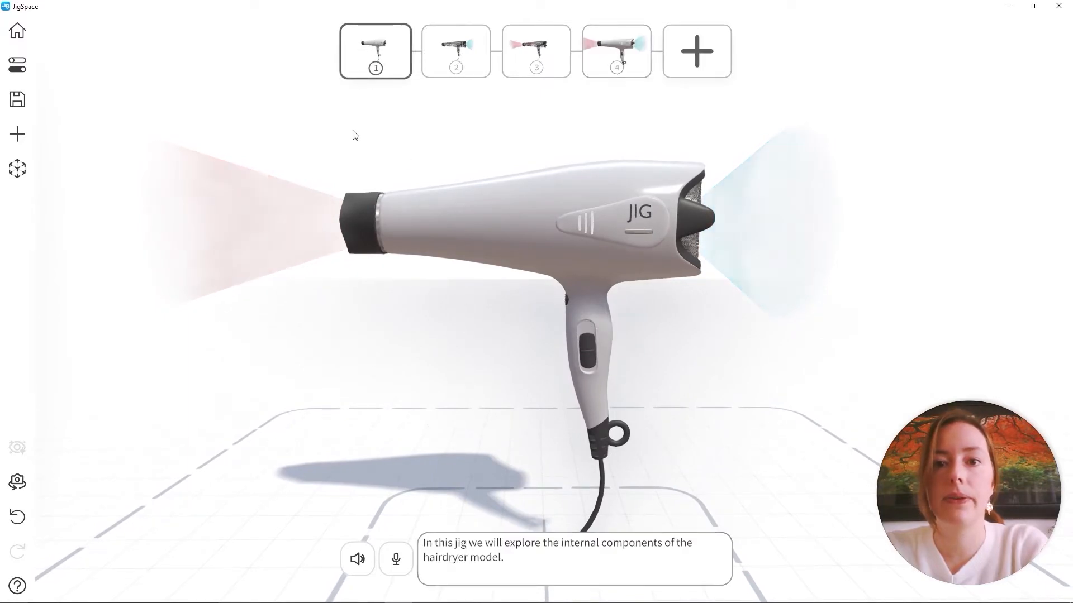
{"action": "left_click", "coordinate": [614, 45]}
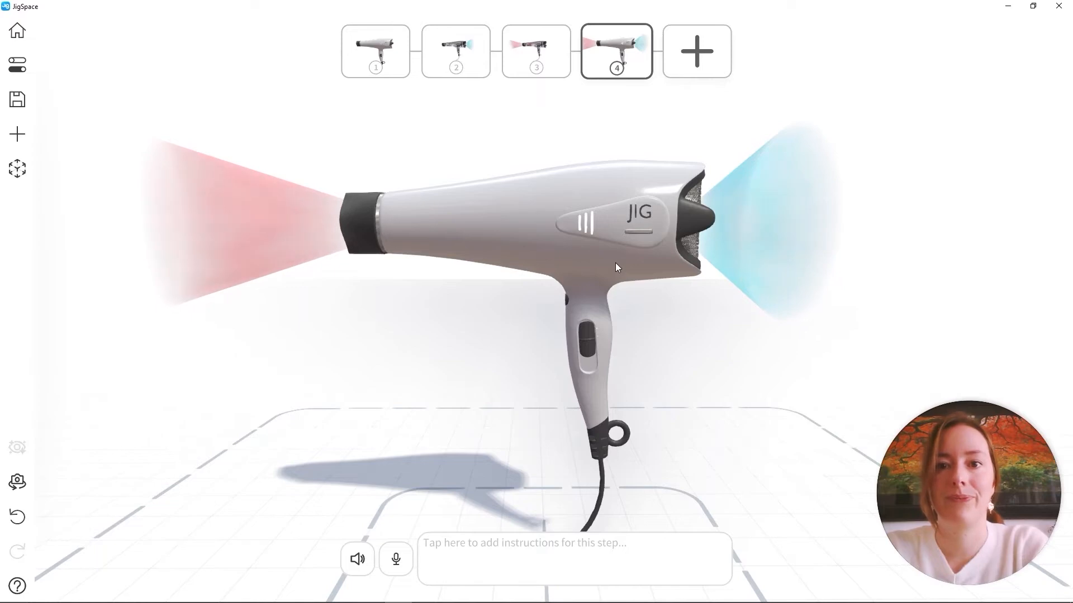
Add the audio file Hairdryer Sound Effect.mp3 to step 4 and preview its playback
{"action": "scroll", "coordinate": [615, 263], "scroll_direction": "down", "scroll_amount": 4}
{"action": "left_click_drag", "start_coordinate": [615, 263], "coordinate": [615, 301]}
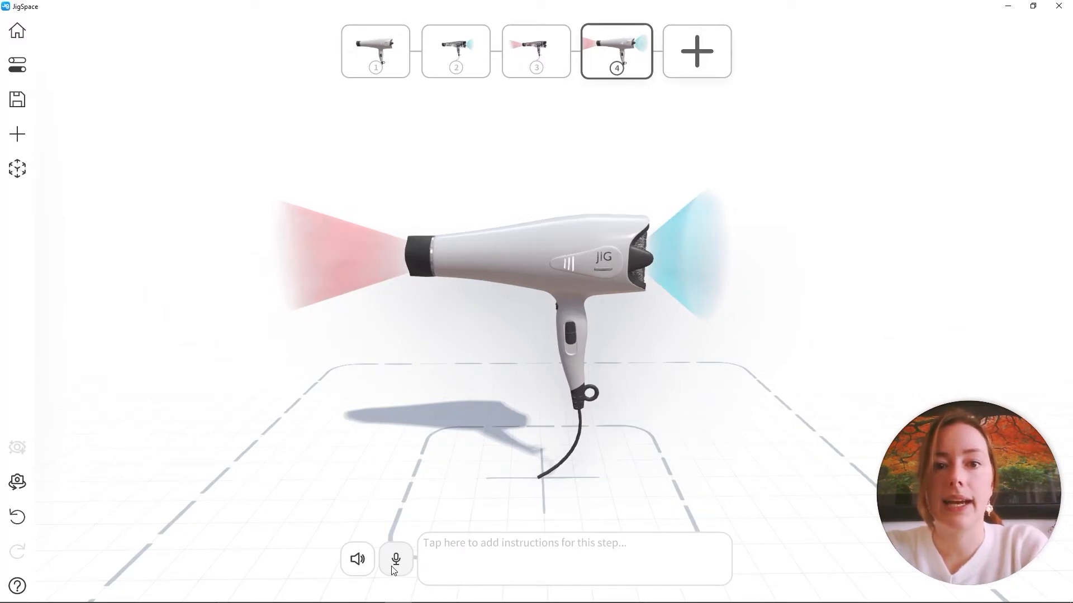
{"action": "left_click", "coordinate": [360, 559]}
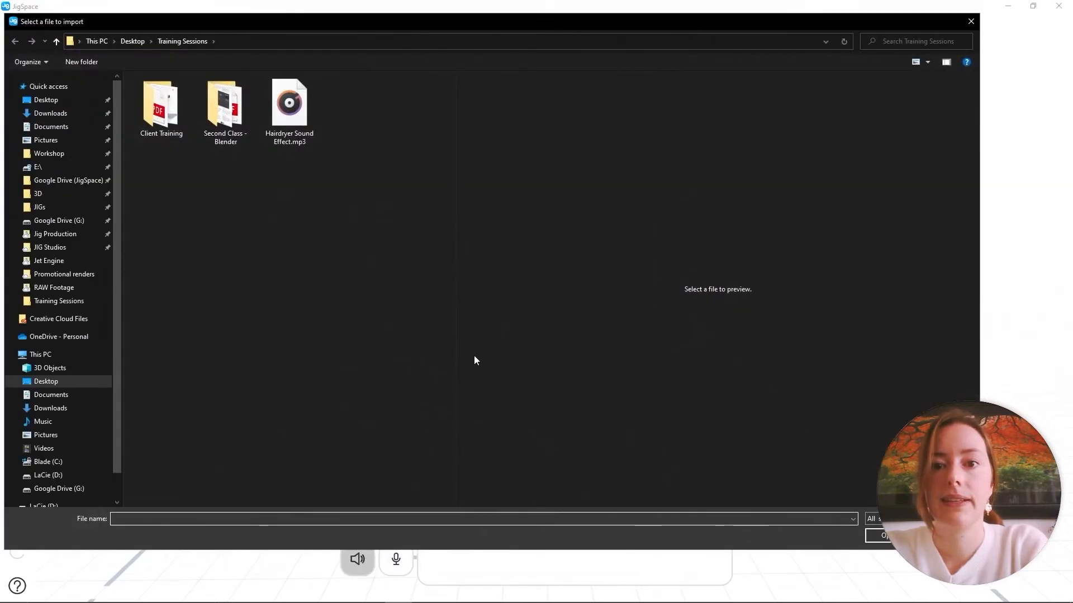
{"action": "left_click", "coordinate": [304, 112]}
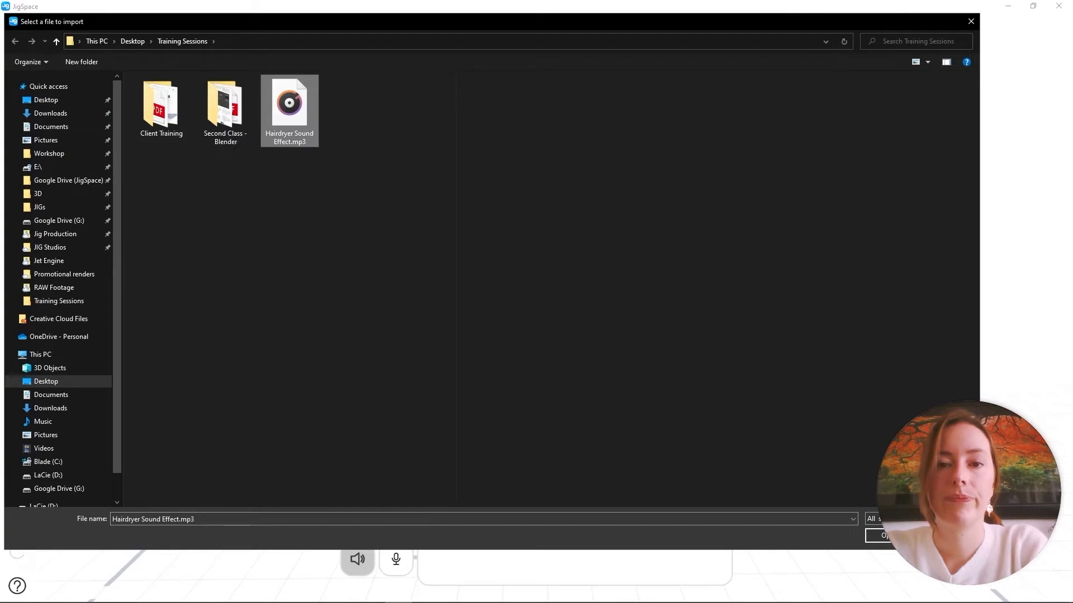
{"action": "left_click", "coordinate": [883, 536]}
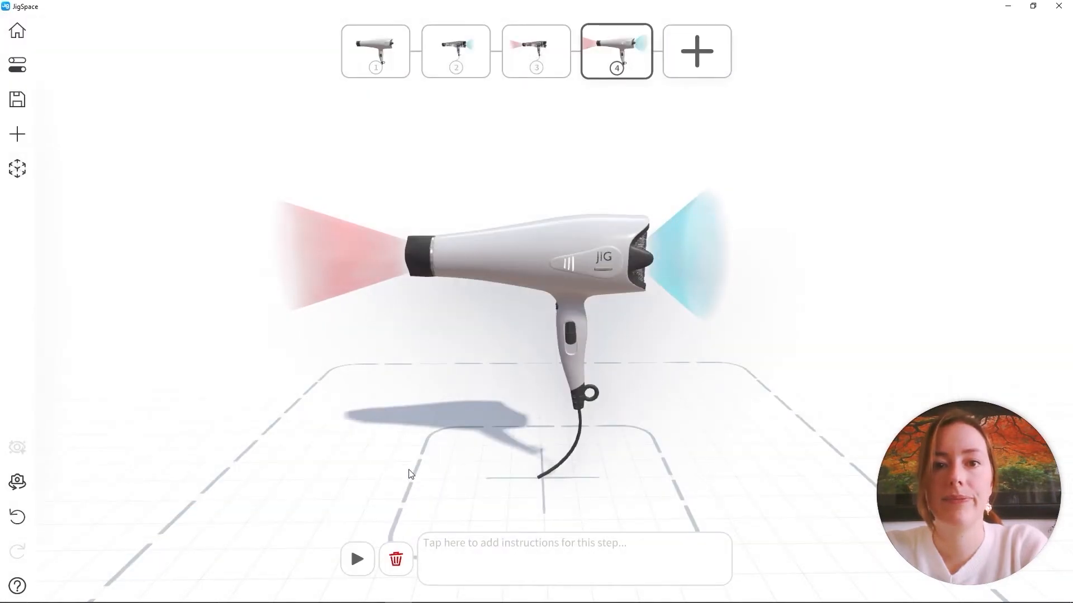
{"action": "left_click", "coordinate": [357, 560]}
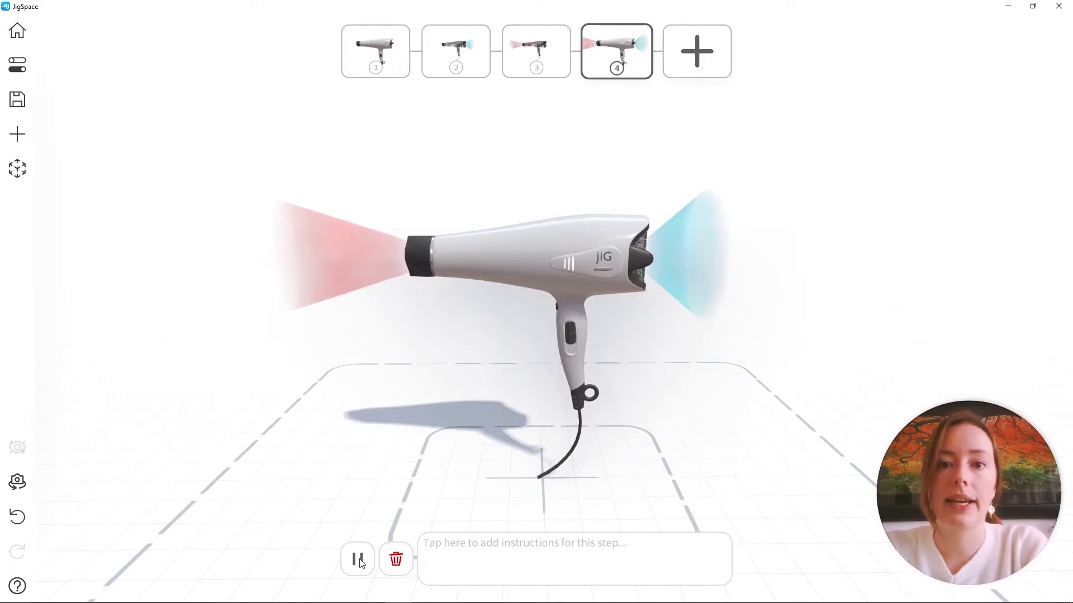
{"action": "left_click", "coordinate": [358, 560]}
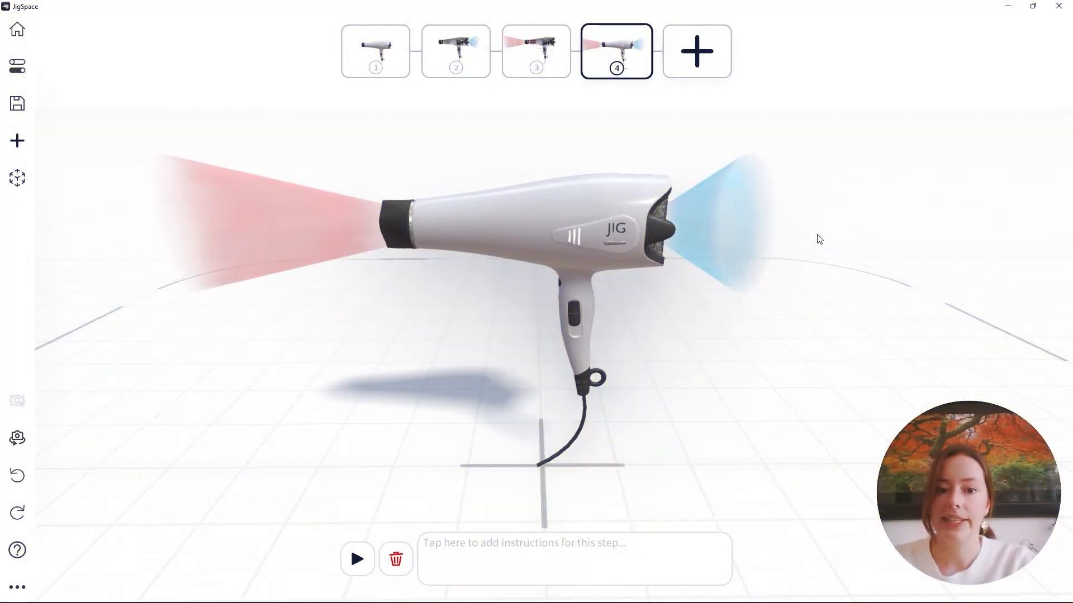
Add step 5 at the end based on the closed hairdryer view of step 1
{"action": "mouse_move", "coordinate": [839, 216]}
{"action": "left_mouse_down"}
{"action": "mouse_move", "coordinate": [810, 262]}
{"action": "mouse_move", "coordinate": [692, 280]}
{"action": "mouse_move", "coordinate": [601, 250]}
{"action": "mouse_move", "coordinate": [582, 262]}
{"action": "mouse_move", "coordinate": [717, 316]}
{"action": "mouse_move", "coordinate": [838, 260]}
{"action": "mouse_move", "coordinate": [857, 239]}
{"action": "mouse_move", "coordinate": [859, 210]}
{"action": "left_mouse_up"}
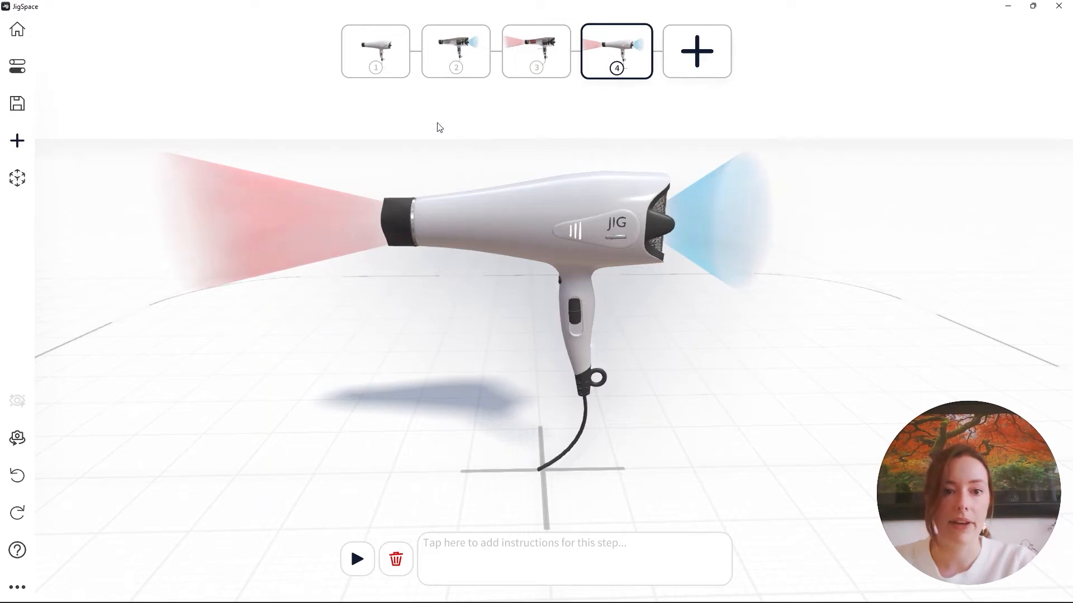
{"action": "left_click", "coordinate": [385, 64]}
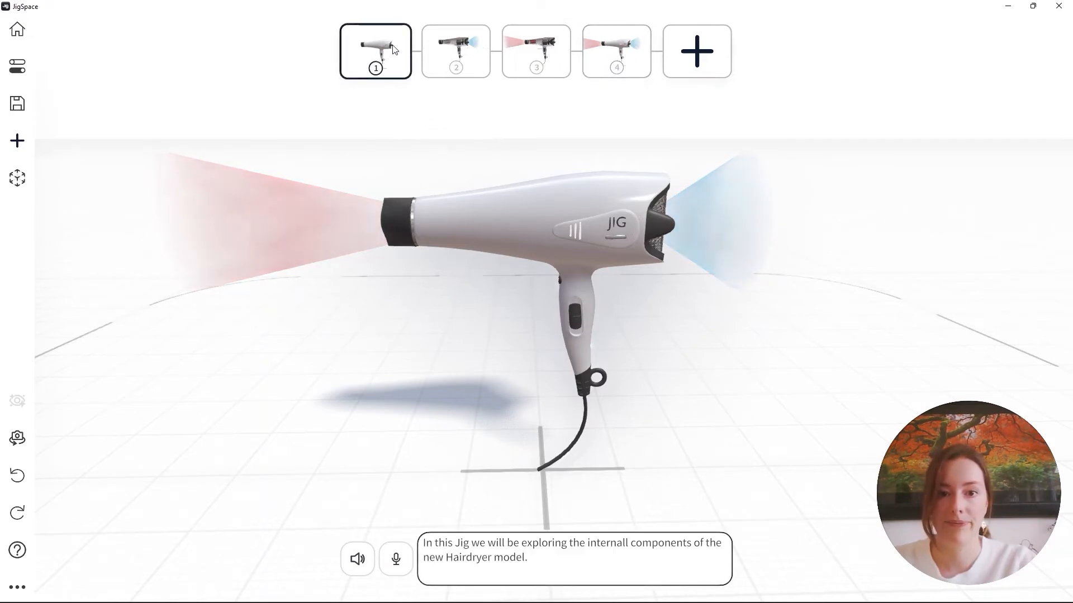
{"action": "left_click", "coordinate": [717, 50]}
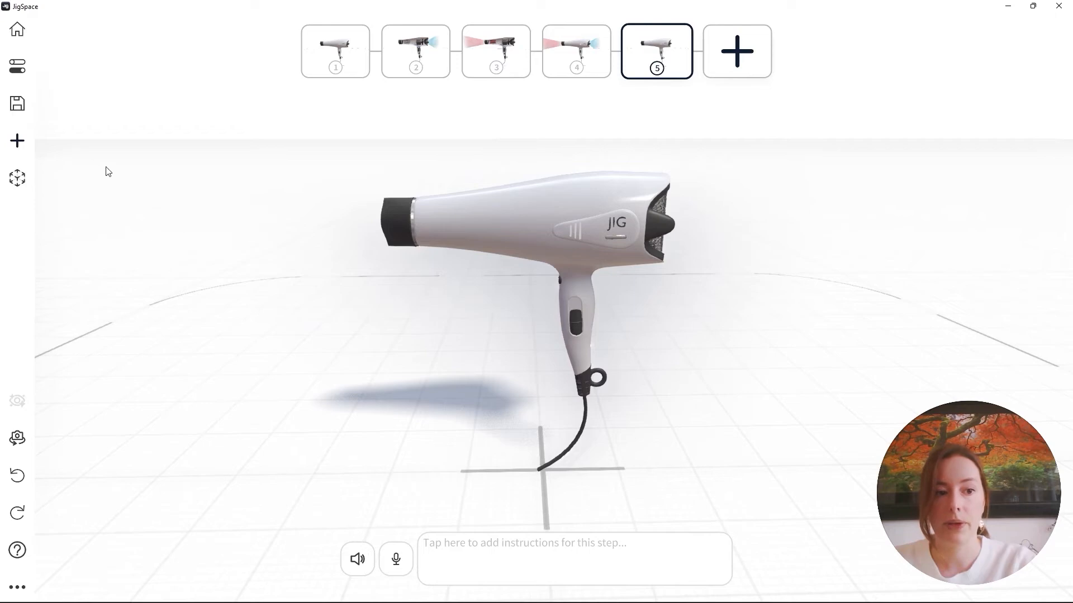
Look at the available 3D library objects and upload the video file Hairdyer Video.mp4 into step 5
{"action": "left_click", "coordinate": [25, 140]}
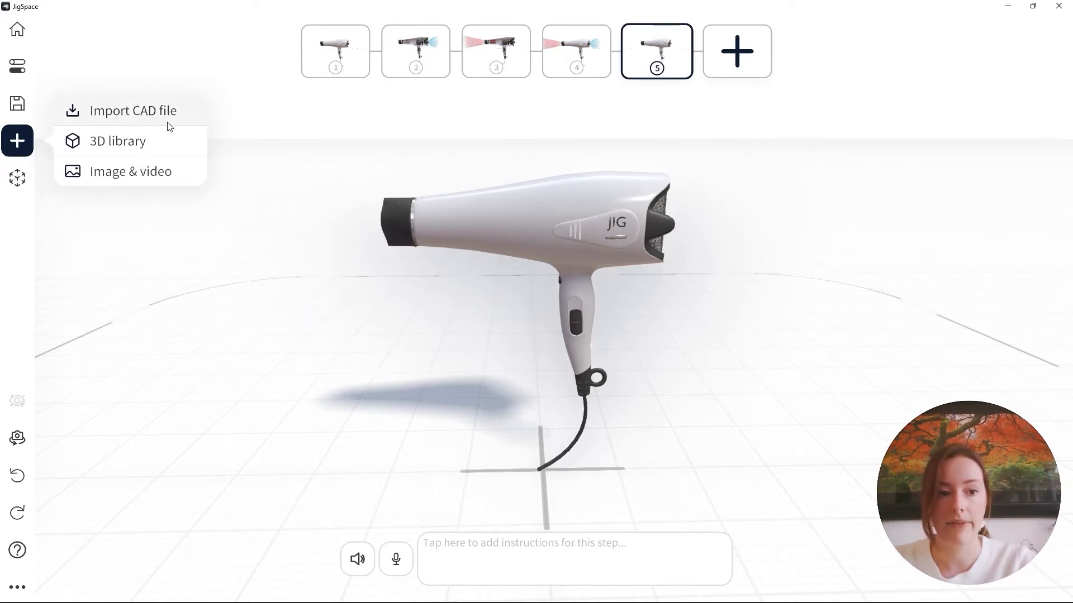
{"action": "left_click", "coordinate": [152, 142]}
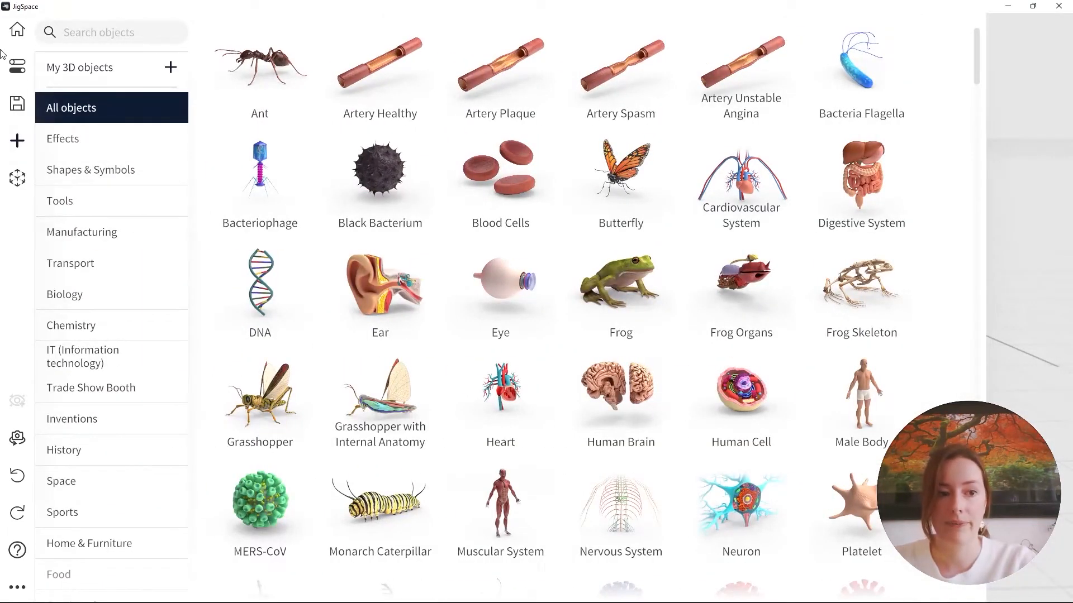
{"action": "left_click", "coordinate": [18, 140]}
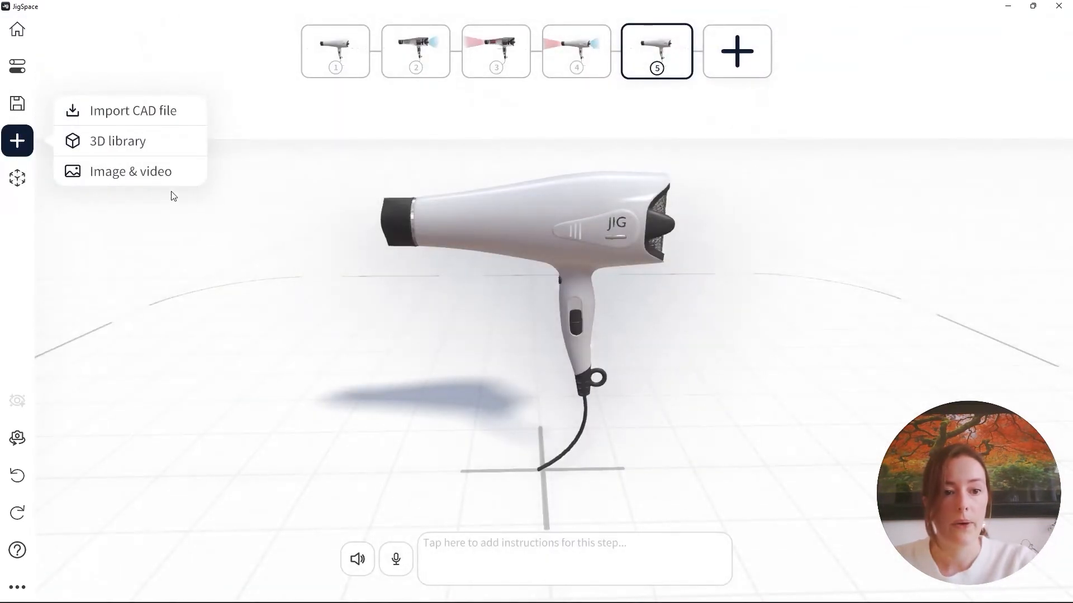
{"action": "left_click", "coordinate": [142, 178]}
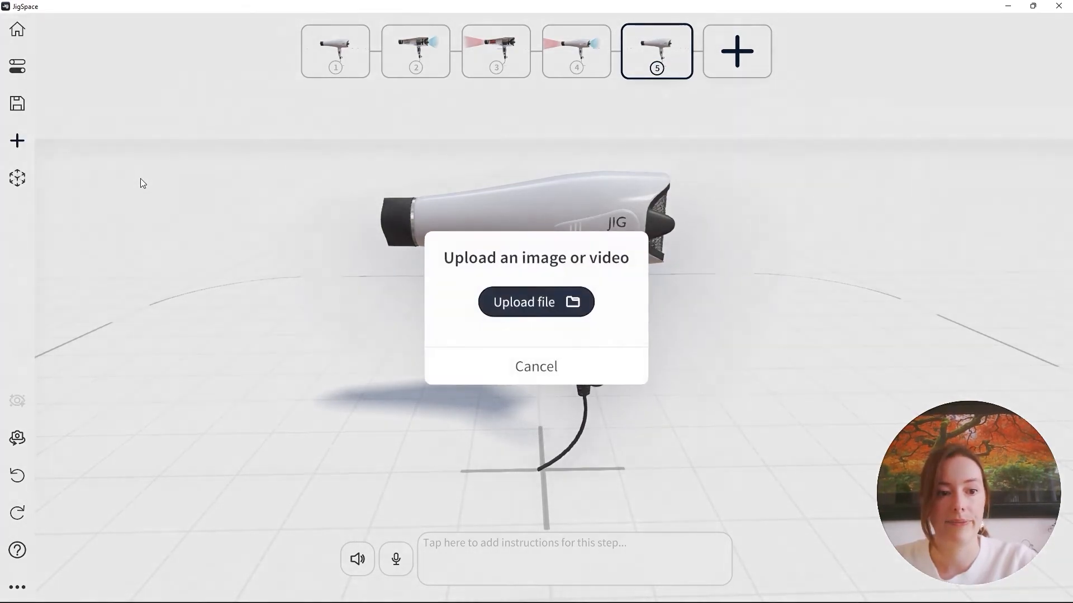
{"action": "left_click", "coordinate": [507, 301]}
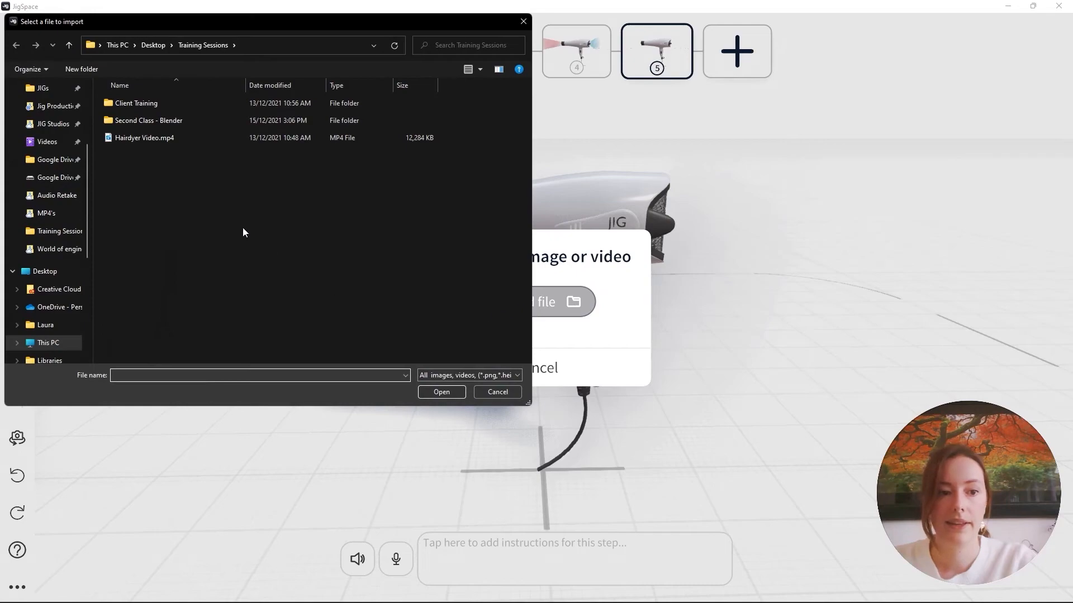
{"action": "left_click", "coordinate": [171, 137]}
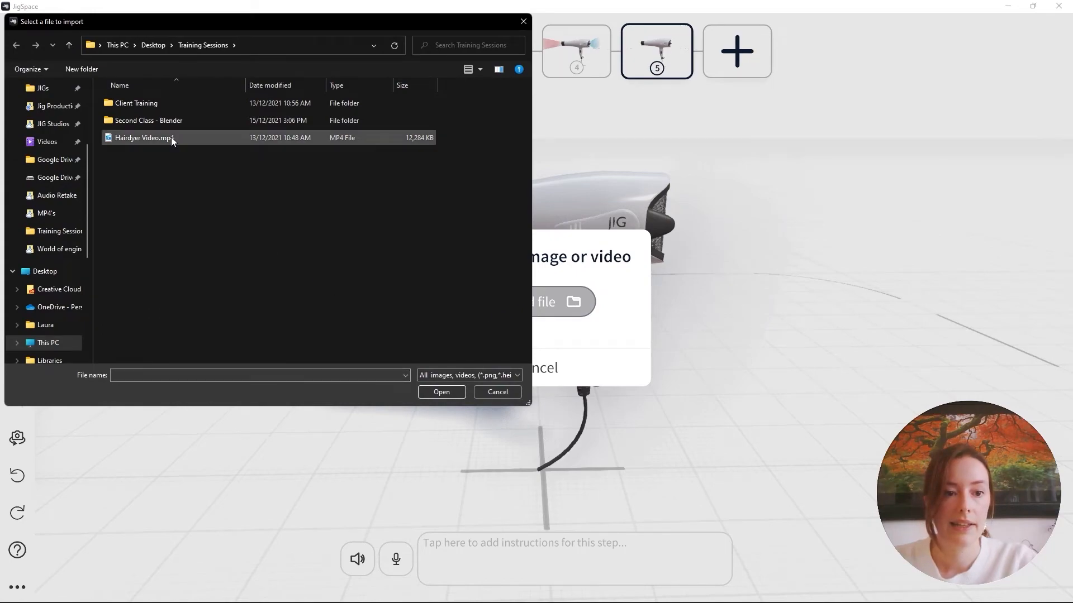
{"action": "left_click", "coordinate": [421, 392]}
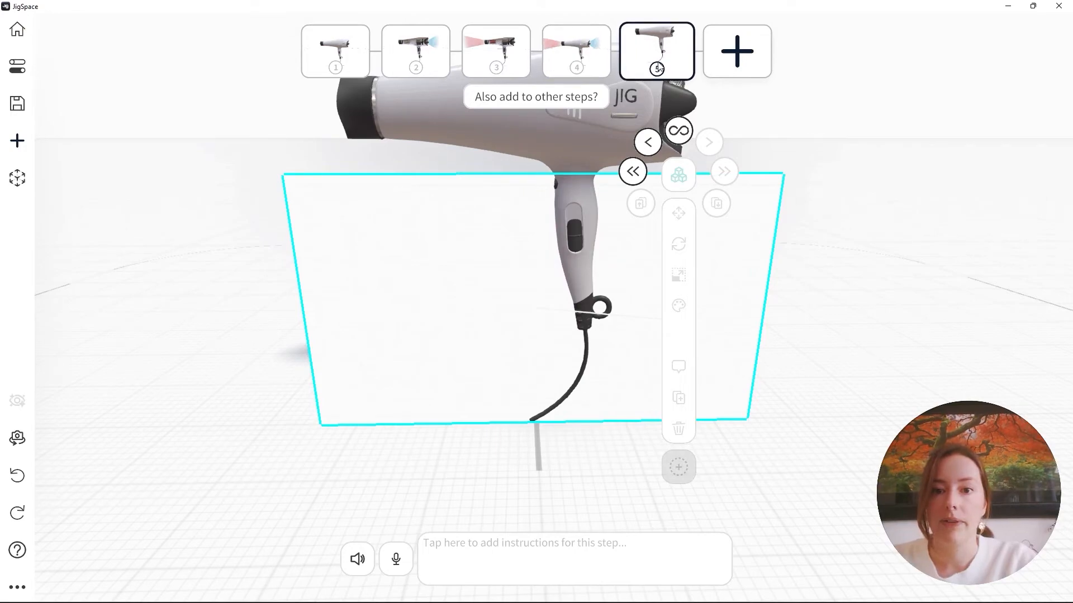
Keep the video panel in step 5 only, and check step 4 before returning to step 5
{"action": "left_click", "coordinate": [245, 292]}
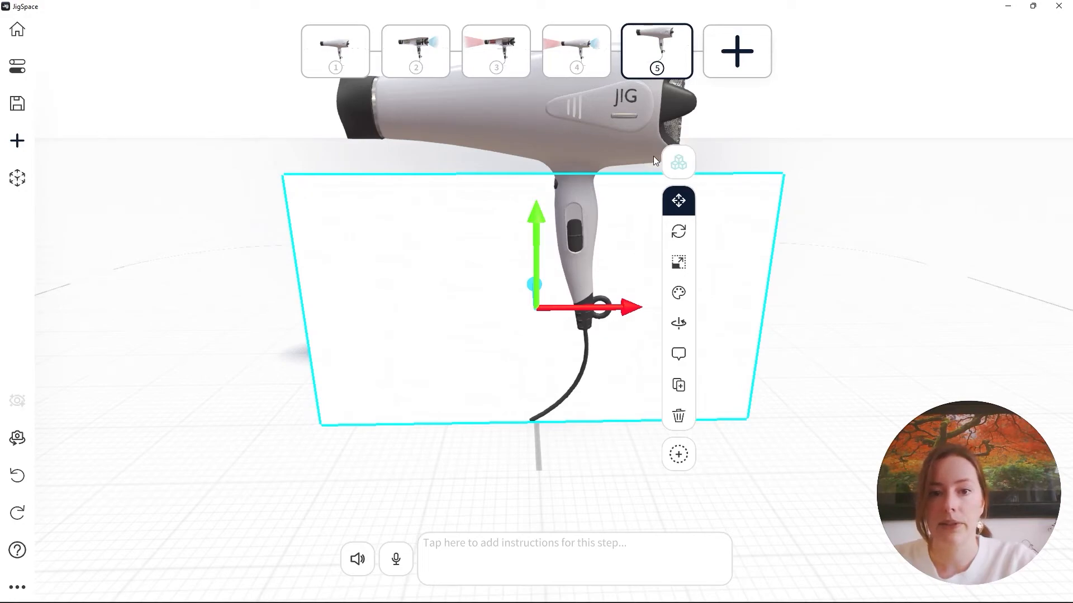
{"action": "left_click", "coordinate": [567, 54]}
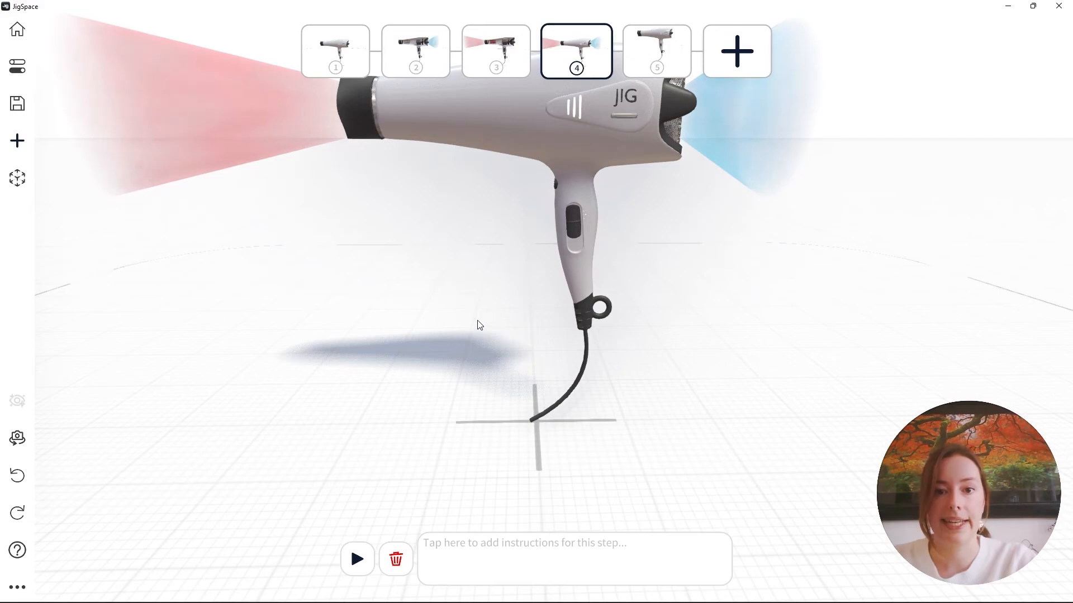
{"action": "left_click", "coordinate": [648, 49]}
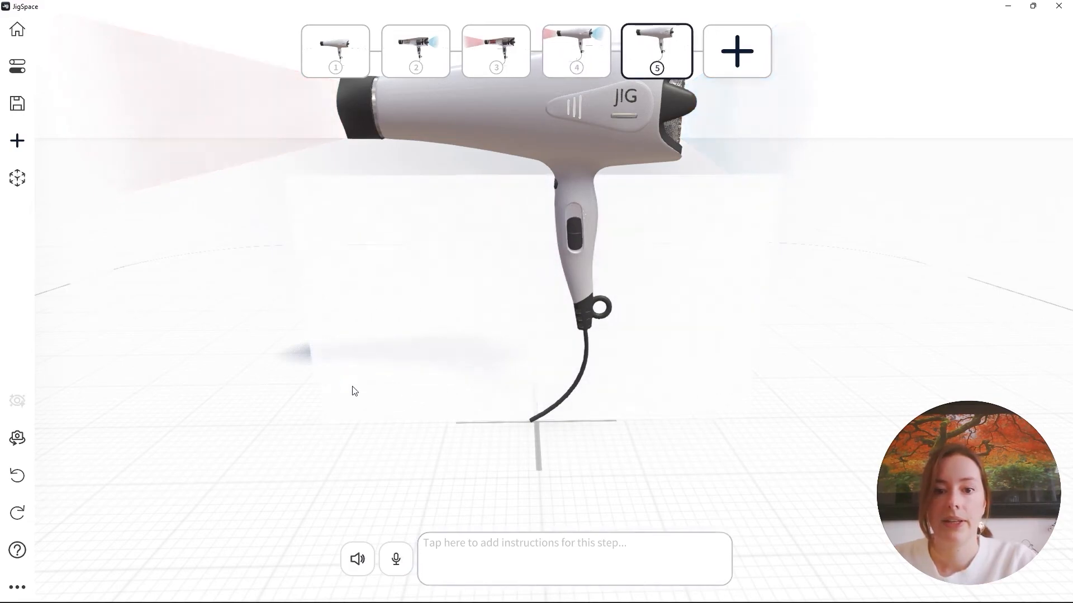
Move the video panel out from in front of the hairdryer to beside its air-intake end in step 5
{"action": "left_click", "coordinate": [667, 268]}
{"action": "scroll", "coordinate": [494, 349], "scroll_direction": "down", "scroll_amount": 1}
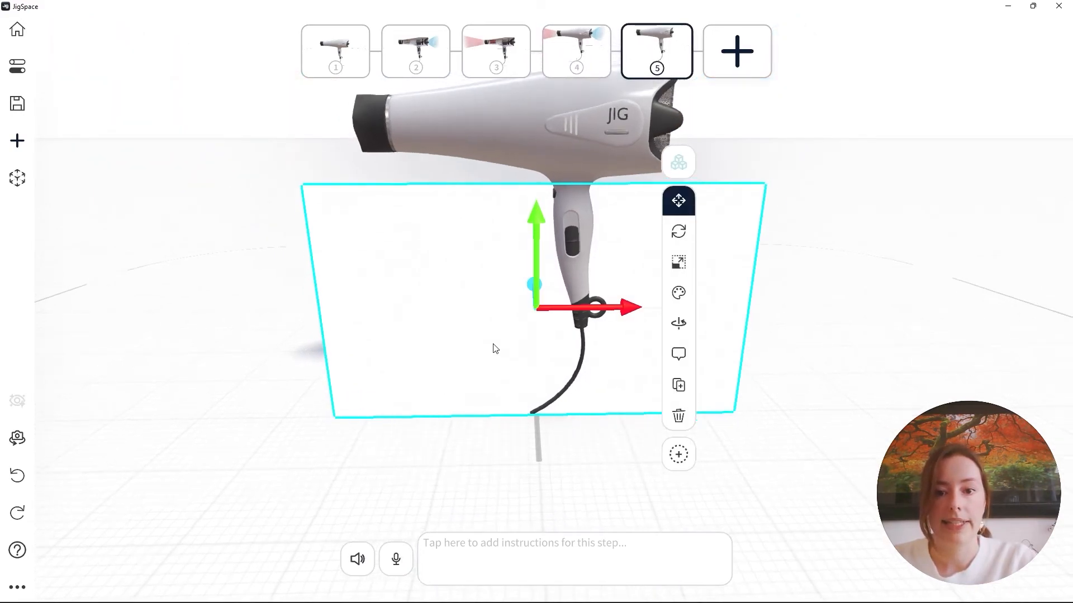
{"action": "left_click_drag", "start_coordinate": [495, 350], "coordinate": [462, 349]}
{"action": "scroll", "coordinate": [519, 308], "scroll_direction": "down", "scroll_amount": 1}
{"action": "scroll", "coordinate": [520, 308], "scroll_direction": "down", "scroll_amount": 1}
{"action": "right_click_drag", "start_coordinate": [519, 306], "coordinate": [384, 373]}
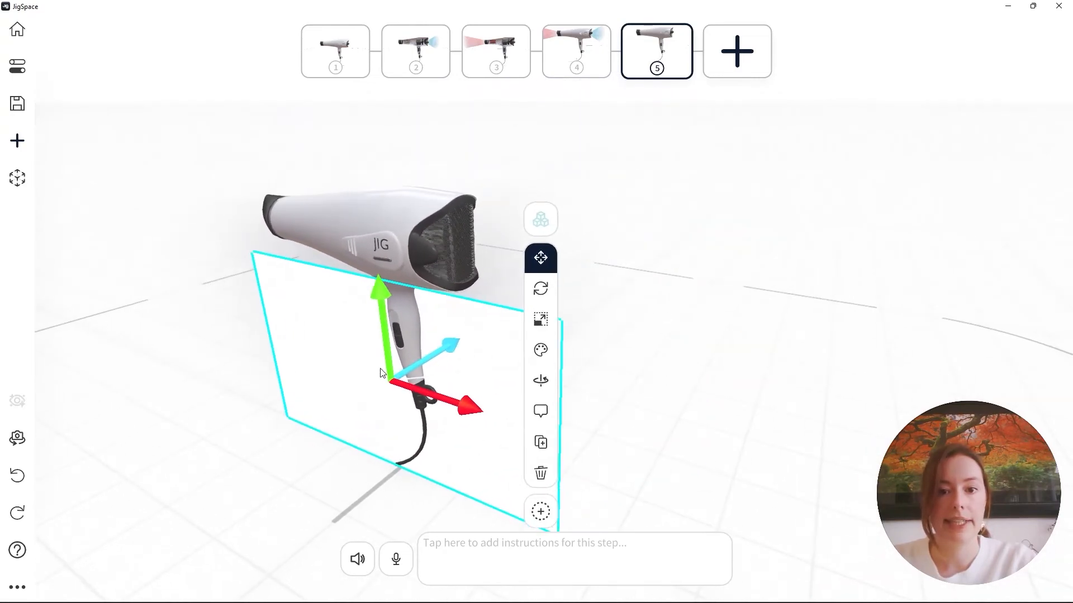
{"action": "left_click_drag", "start_coordinate": [449, 346], "coordinate": [817, 341]}
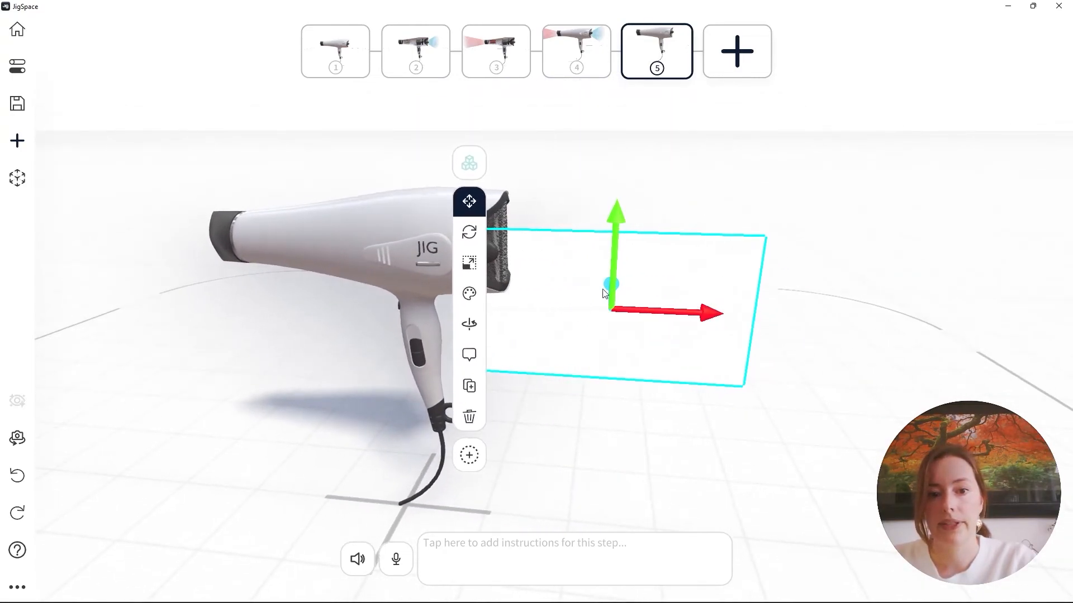
Rotate the video panel at an angle beside the hairdryer's air-intake end and enlarge it in step 5
{"action": "left_click", "coordinate": [469, 233]}
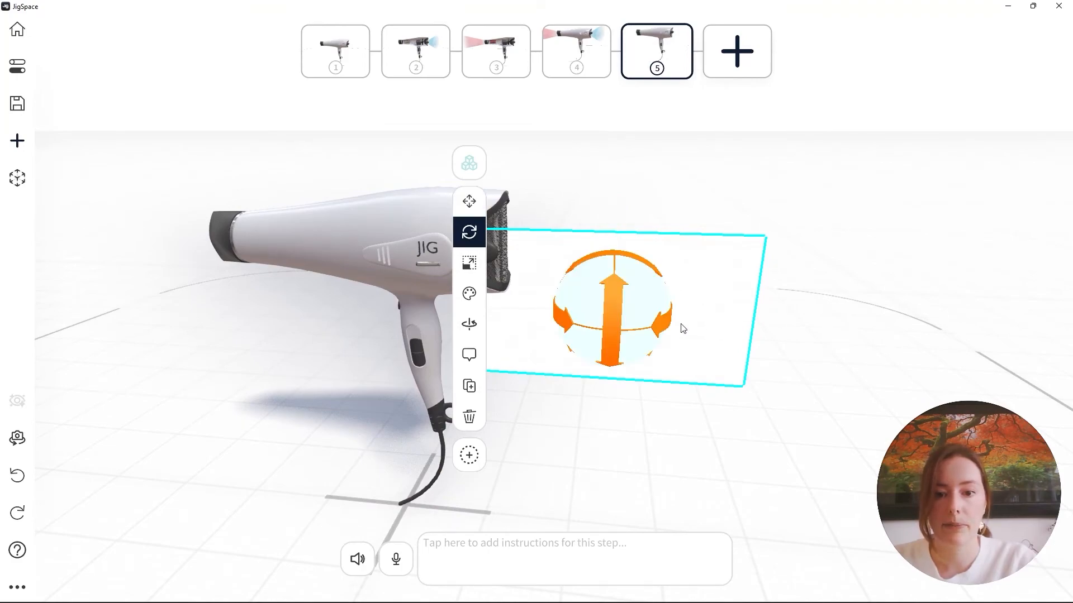
{"action": "left_click_drag", "start_coordinate": [668, 328], "coordinate": [714, 359]}
{"action": "left_click", "coordinate": [469, 262]}
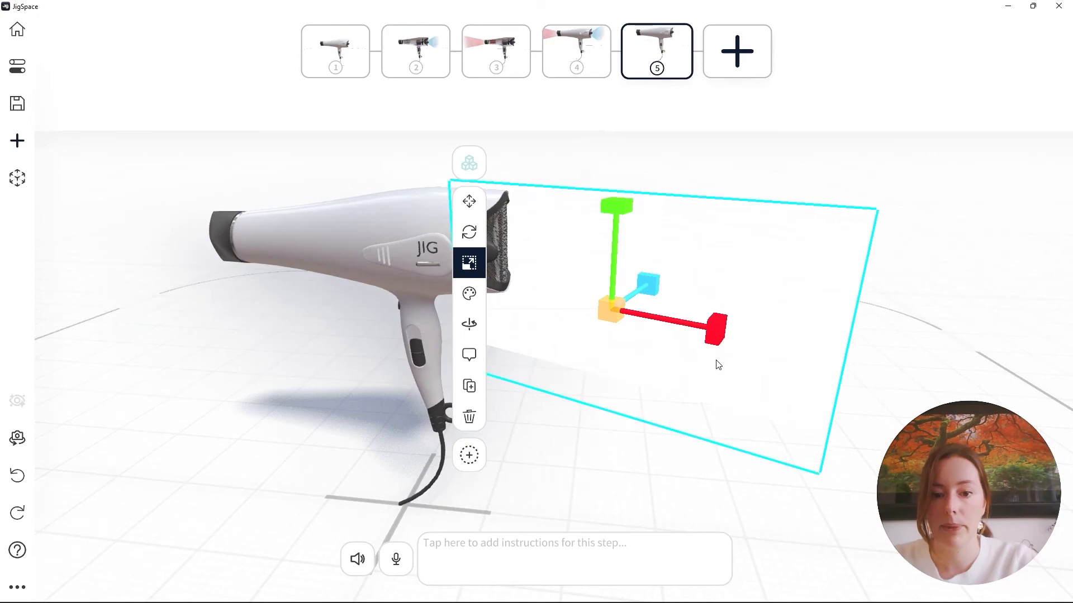
Raise the enlarged video panel higher behind the hairdryer's air-intake end and check its placement from different angles
{"action": "left_click", "coordinate": [475, 208]}
{"action": "left_click_drag", "start_coordinate": [613, 252], "coordinate": [661, 153]}
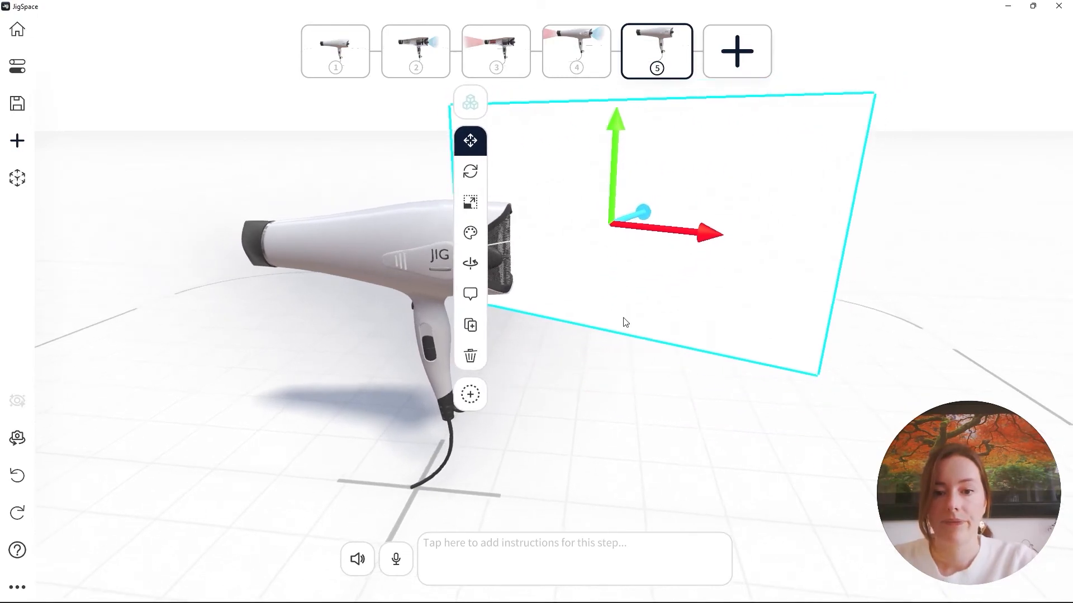
{"action": "left_click_drag", "start_coordinate": [631, 417], "coordinate": [575, 383]}
{"action": "left_click", "coordinate": [603, 274]}
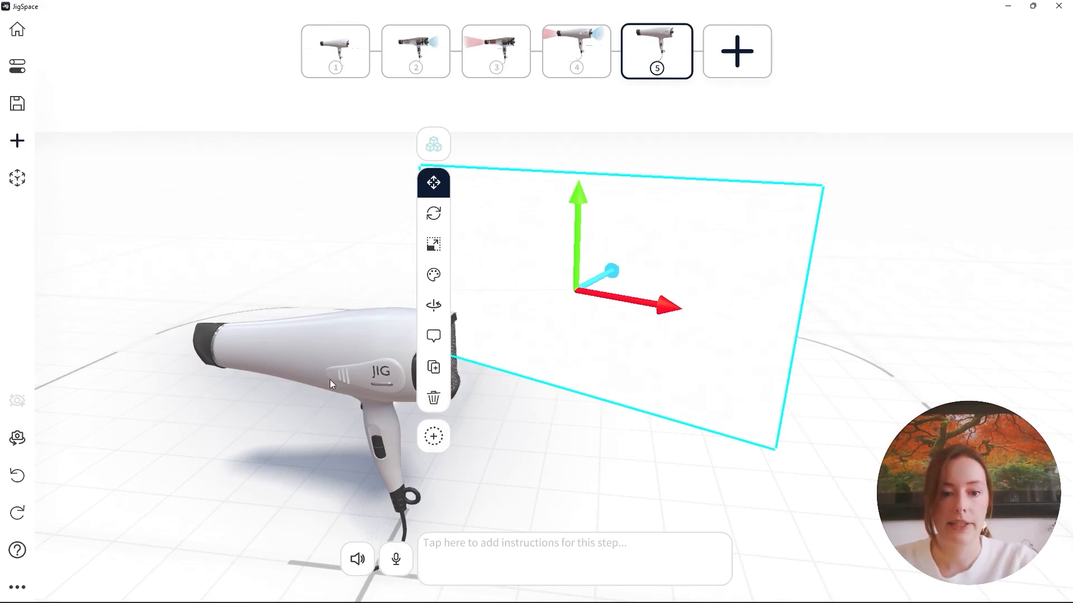
{"action": "left_click_drag", "start_coordinate": [565, 470], "coordinate": [602, 386]}
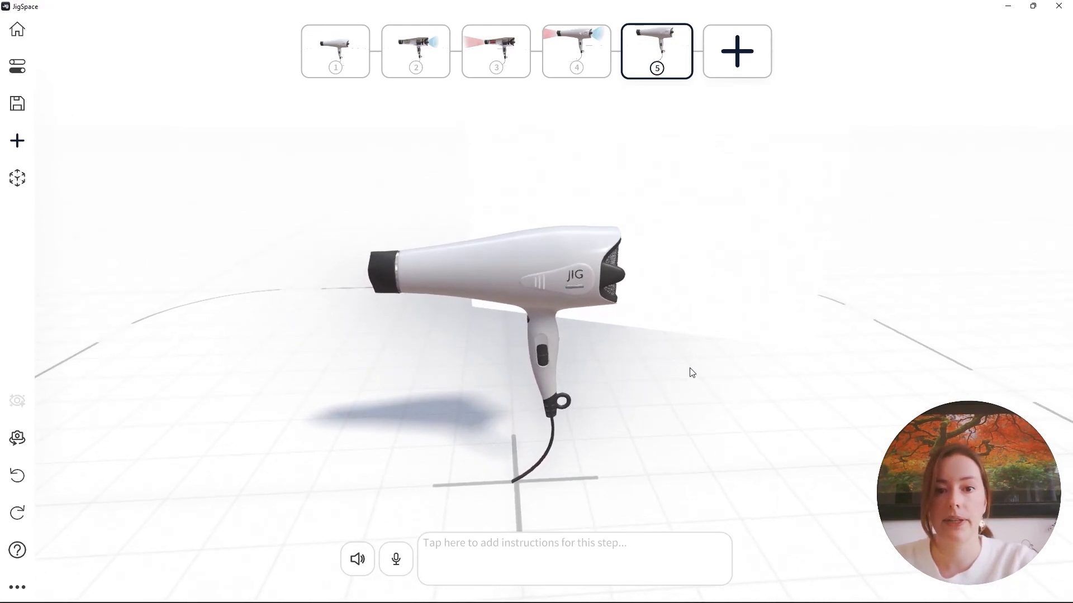
Present the jig from step 1 and examine the intake fan in step 2 and the nichrome wire in step 3
{"action": "left_click", "coordinate": [315, 72]}
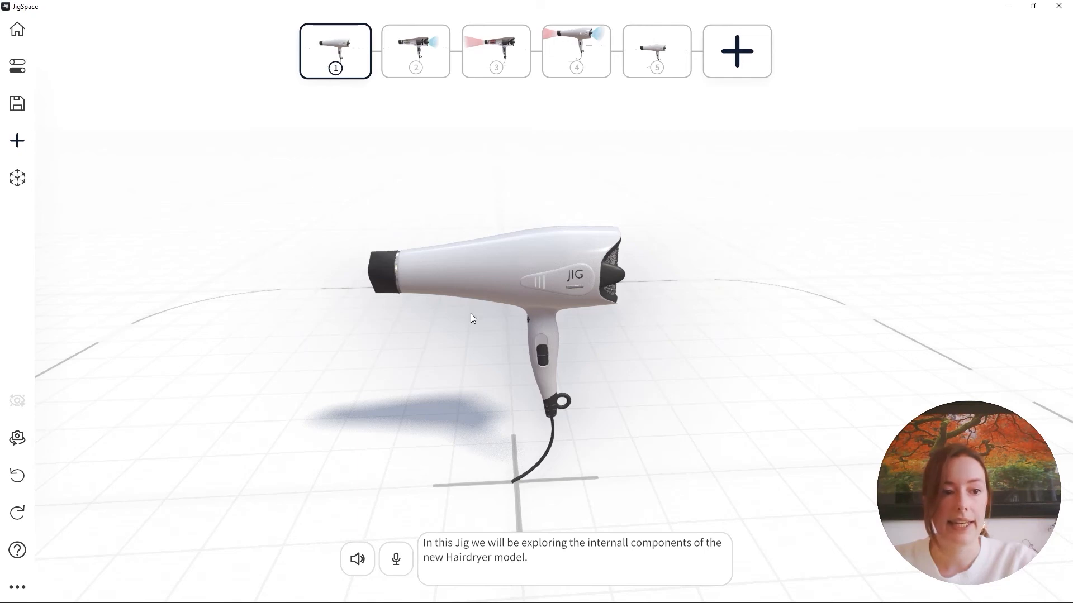
{"action": "left_click", "coordinate": [14, 190]}
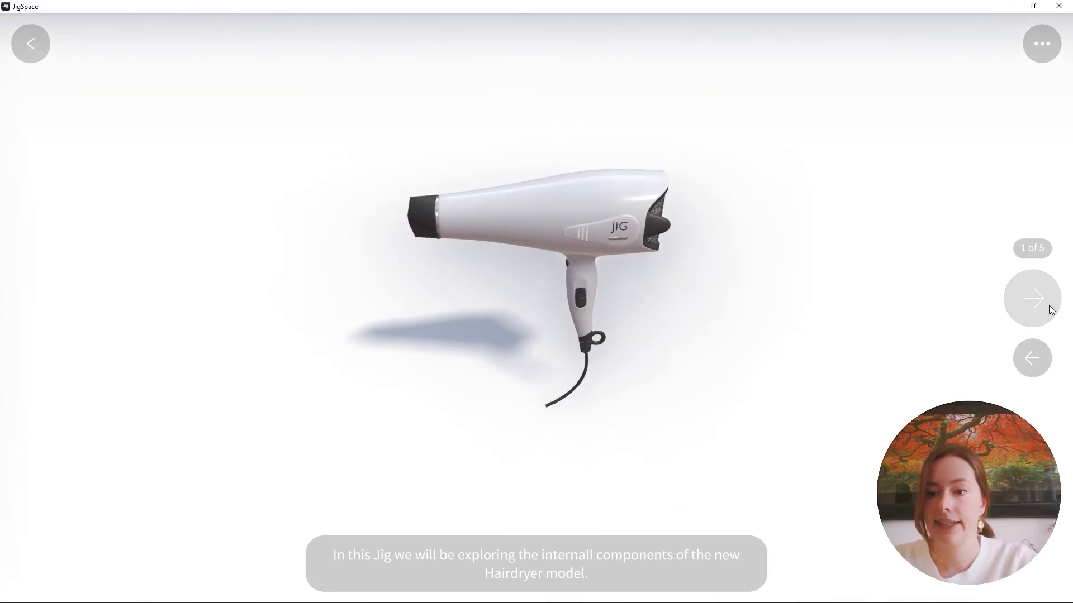
{"action": "left_click", "coordinate": [1032, 299]}
{"action": "scroll", "coordinate": [662, 205], "scroll_direction": "up", "scroll_amount": 5}
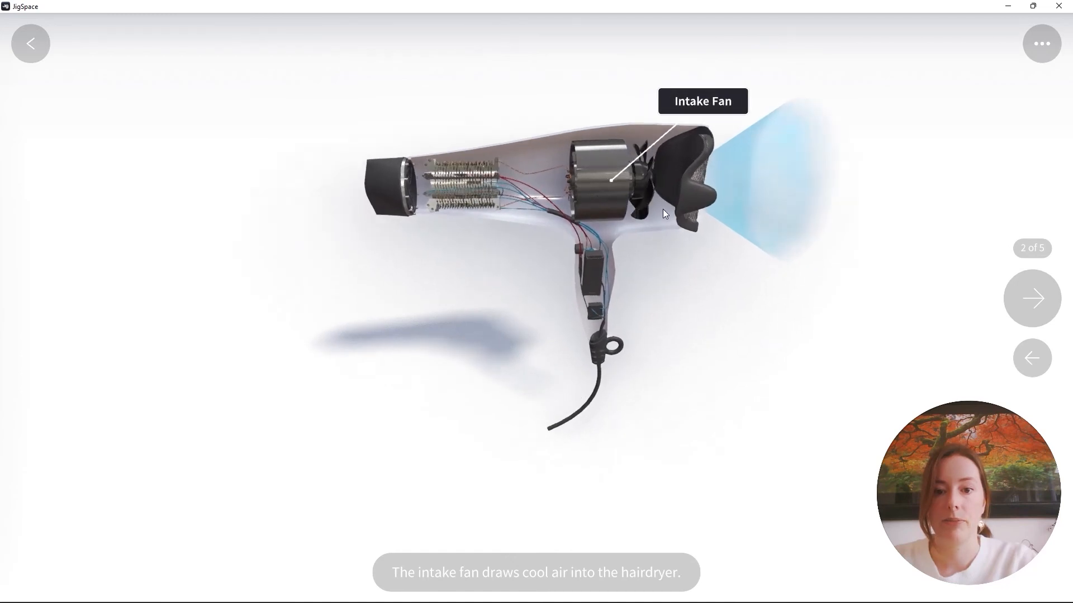
{"action": "right_click_drag", "start_coordinate": [674, 193], "coordinate": [634, 275]}
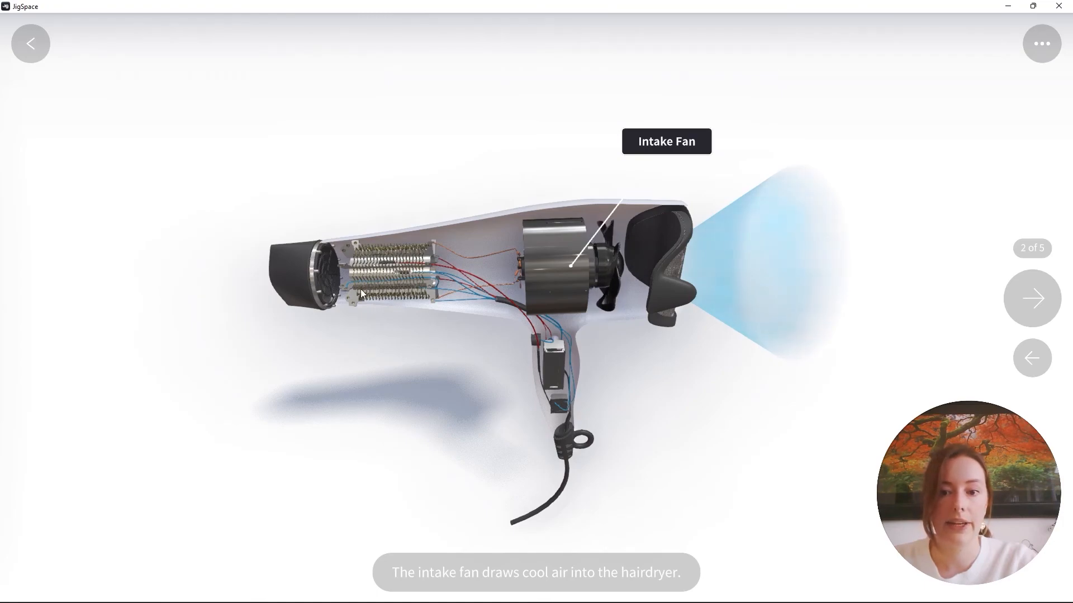
{"action": "left_click", "coordinate": [1019, 302]}
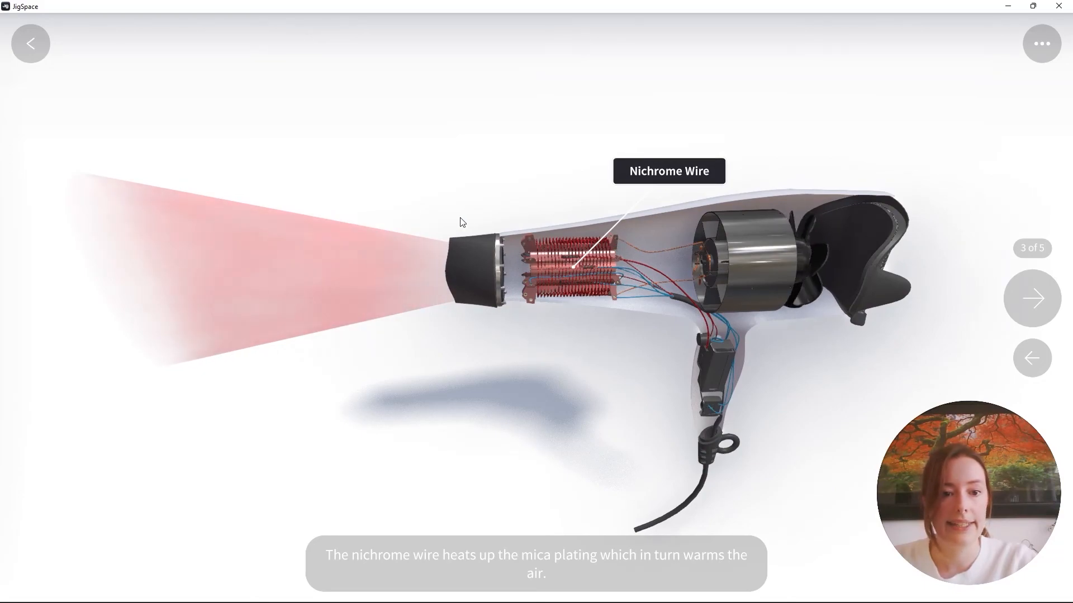
{"action": "scroll", "coordinate": [639, 350], "scroll_direction": "down", "scroll_amount": 2}
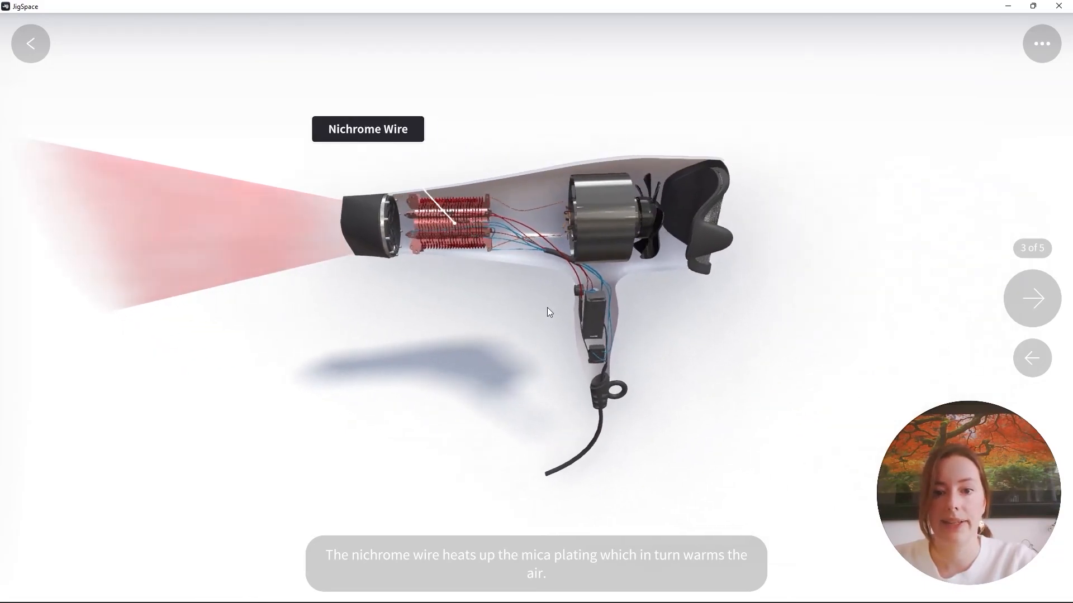
Advance the presentation to step 4 and test the hairdryer sound with its audio control
{"action": "left_click", "coordinate": [1032, 298]}
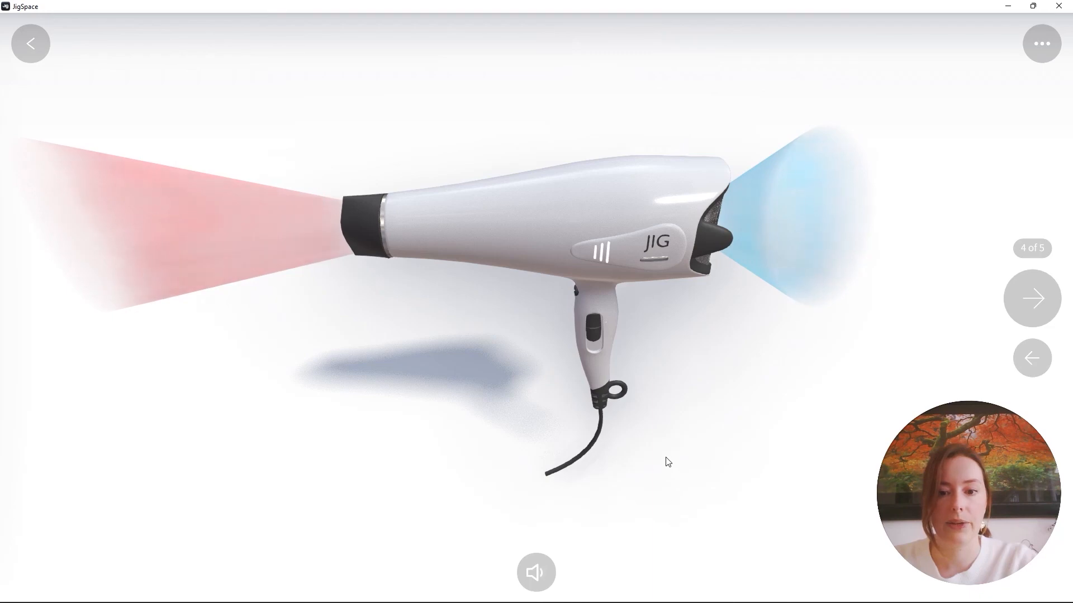
{"action": "left_click", "coordinate": [533, 581]}
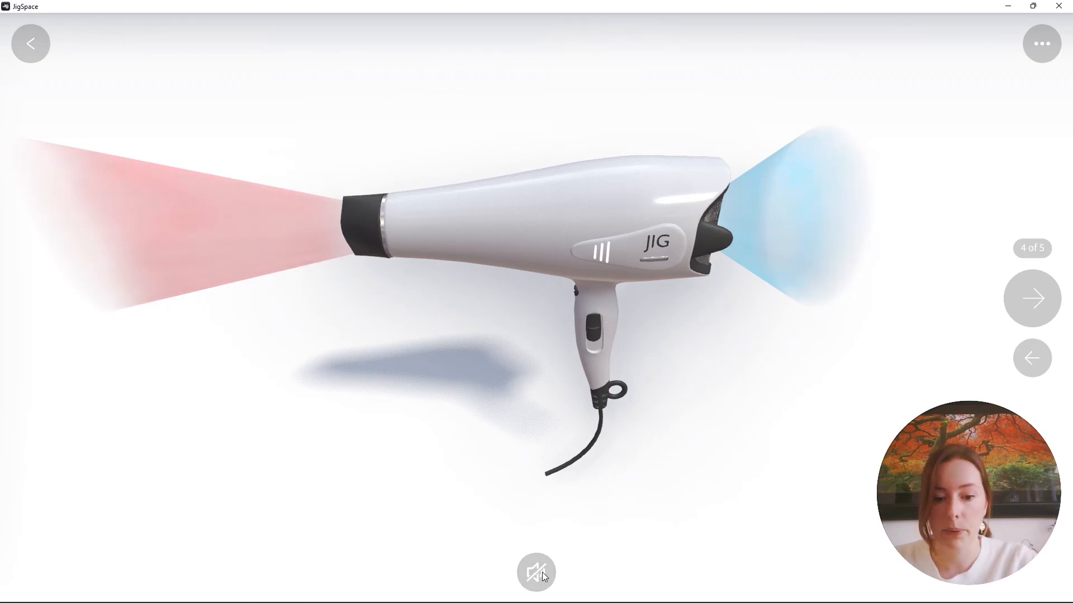
{"action": "left_click", "coordinate": [533, 576]}
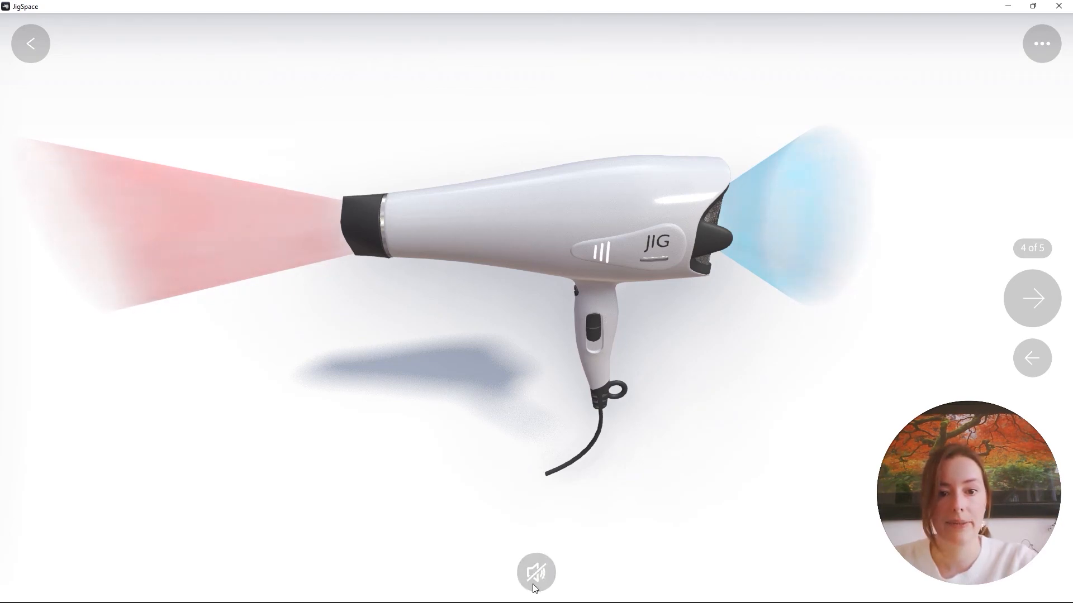
Advance the presentation to step 5 and view the playing video and the hairdryer from different angles
{"action": "left_click", "coordinate": [1042, 288]}
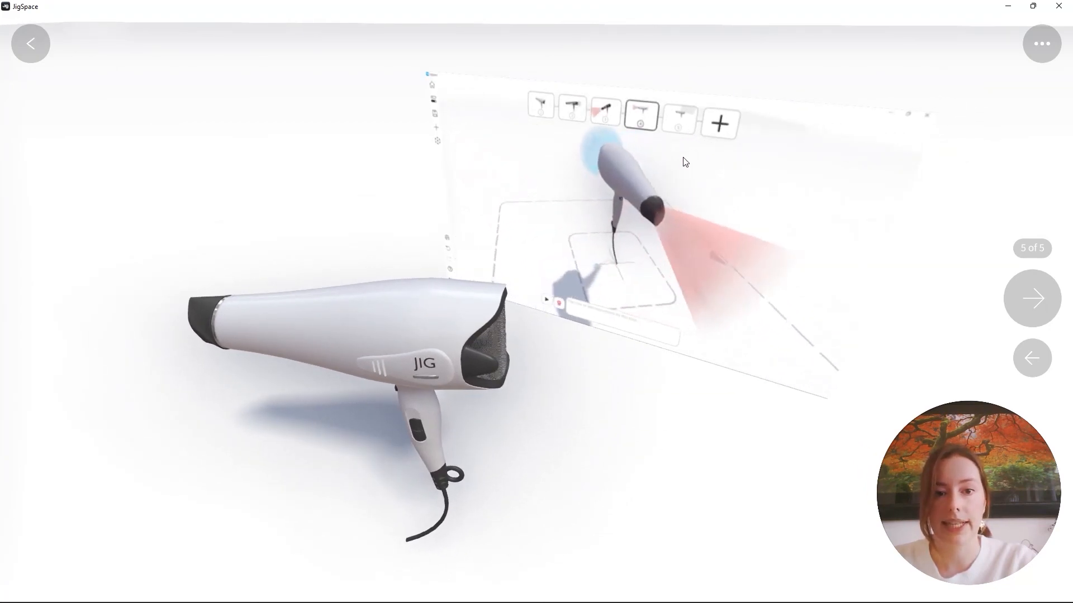
{"action": "left_click_drag", "start_coordinate": [783, 274], "coordinate": [318, 248]}
{"action": "left_click_drag", "start_coordinate": [700, 328], "coordinate": [613, 377]}
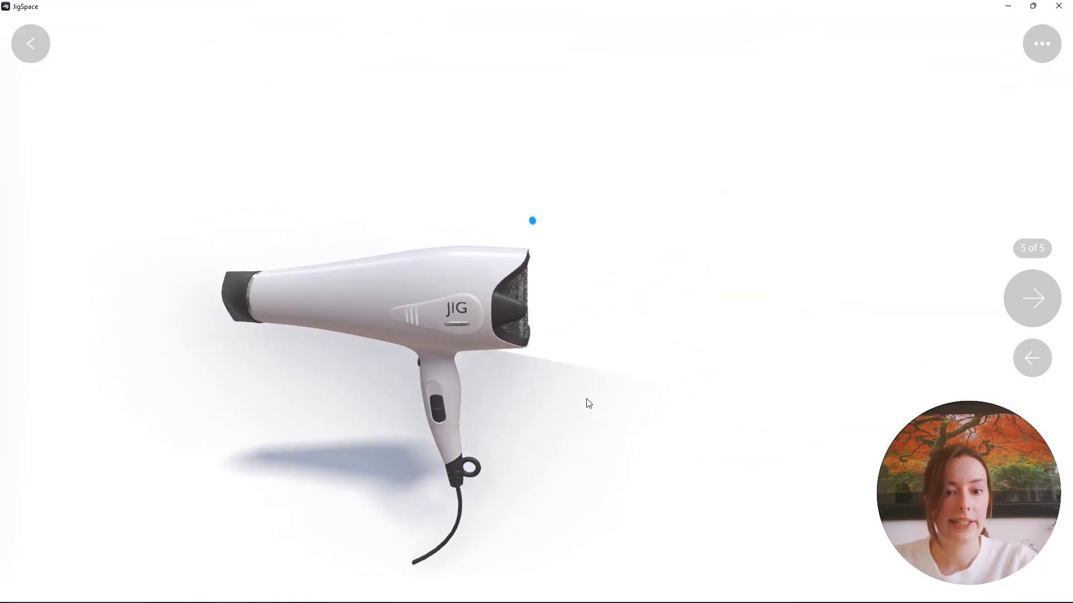